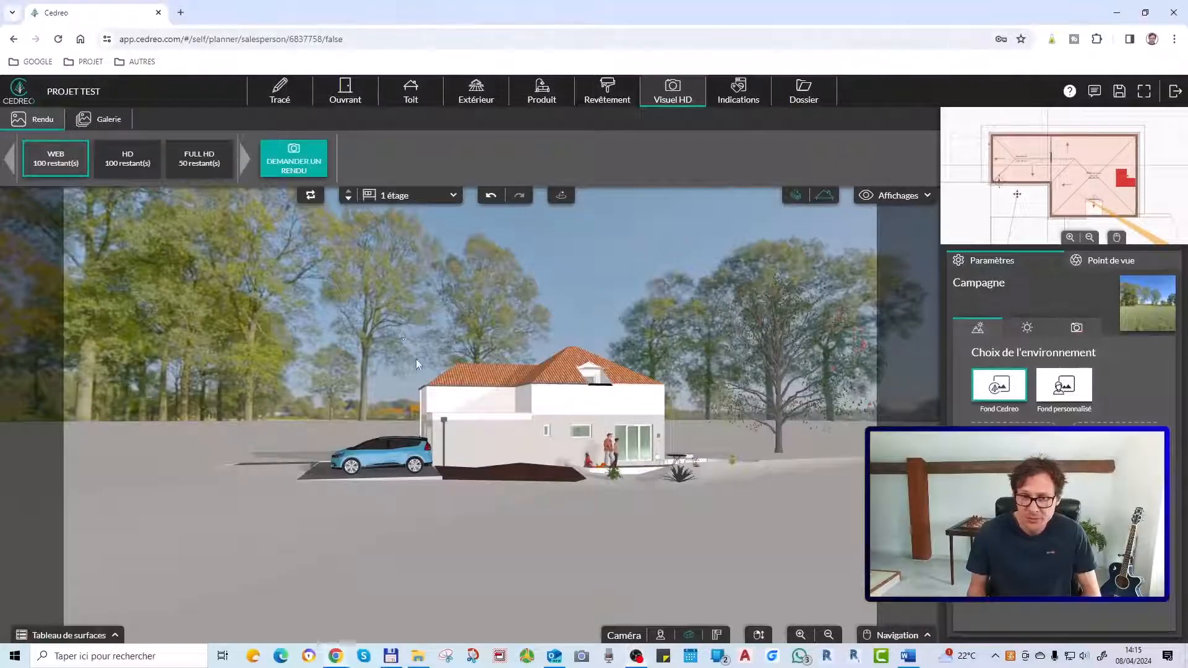
Examine the house, driveway and terrace from ground level and from above in the HD visual scene.
drag(416, 358, 462, 400)
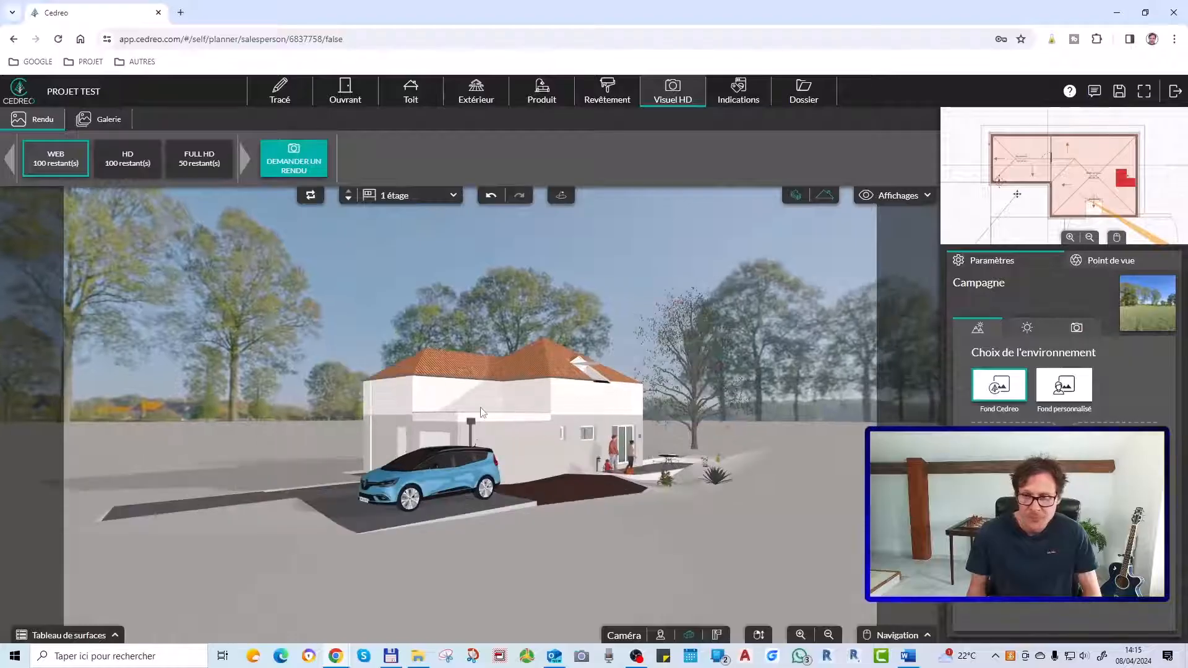
drag(677, 511, 649, 487)
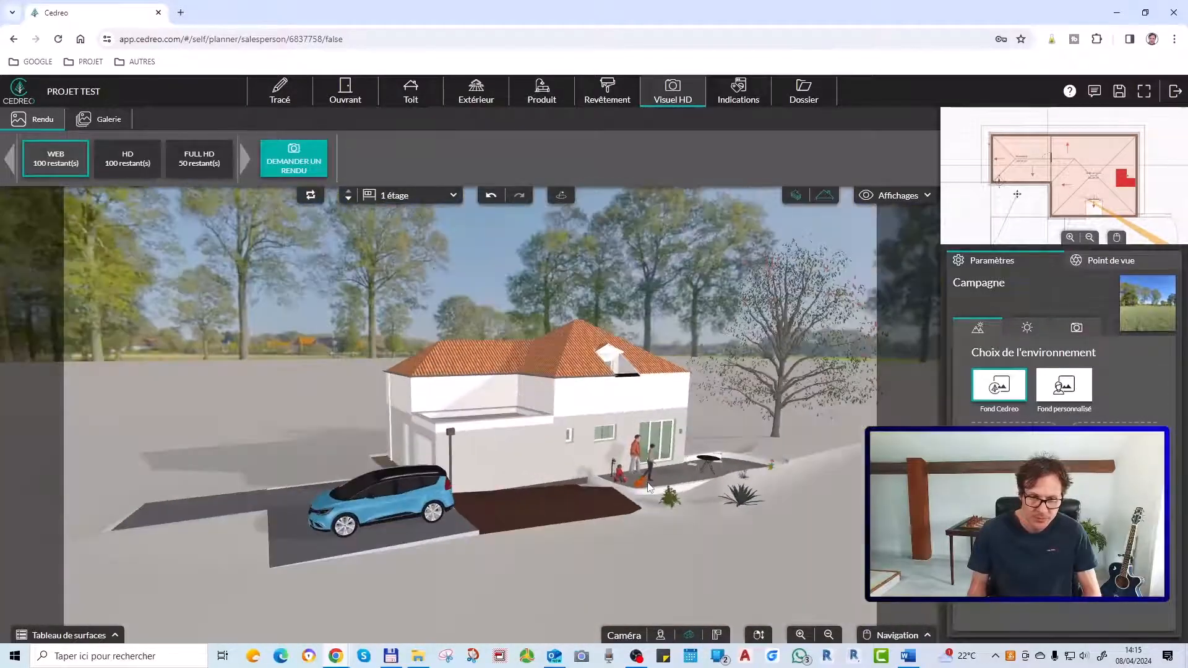
drag(486, 514, 539, 554)
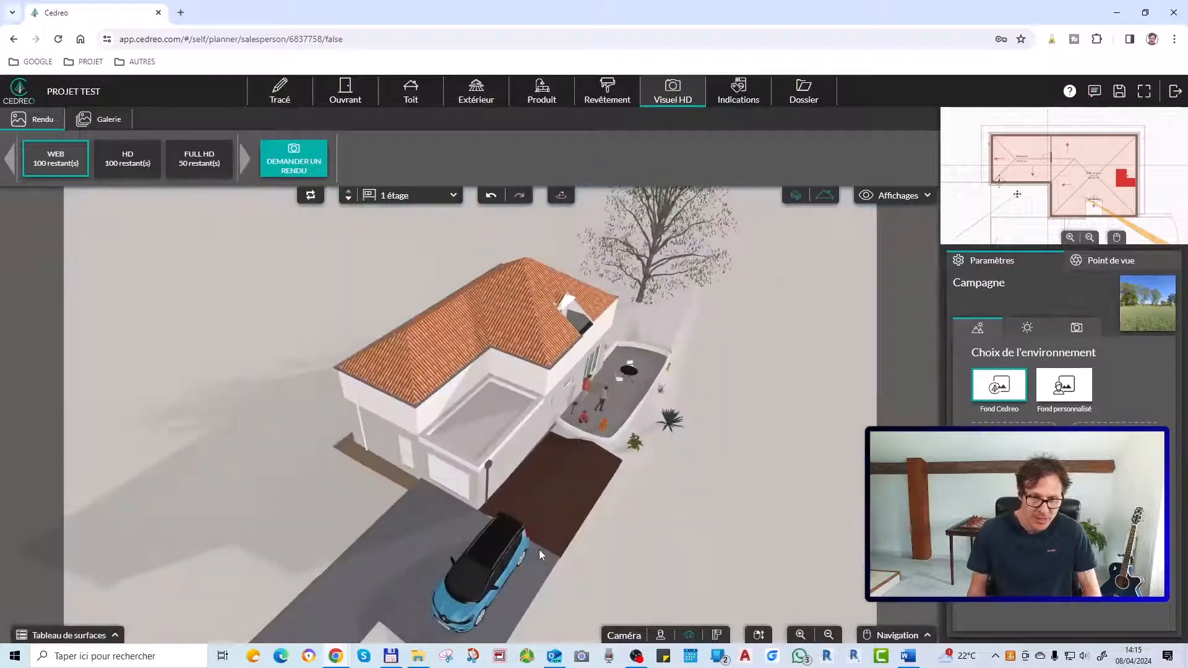
drag(484, 470, 662, 563)
drag(403, 502, 423, 469)
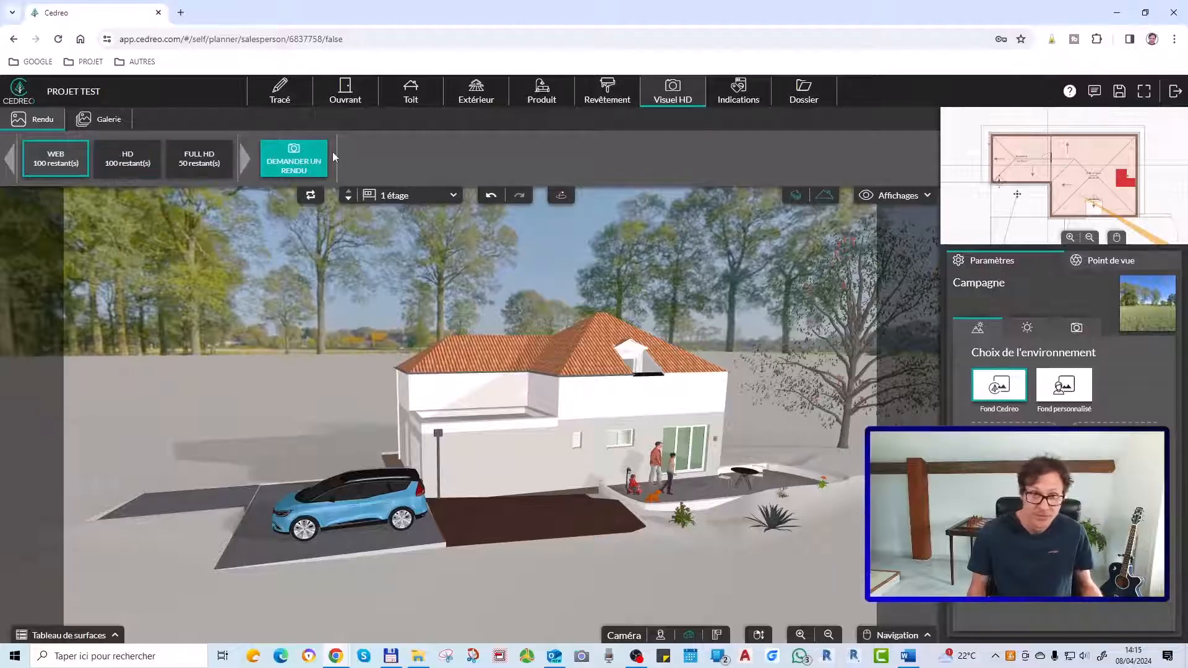
Switch to exterior design and change the terrain's ground covering to green grass.
click(476, 91)
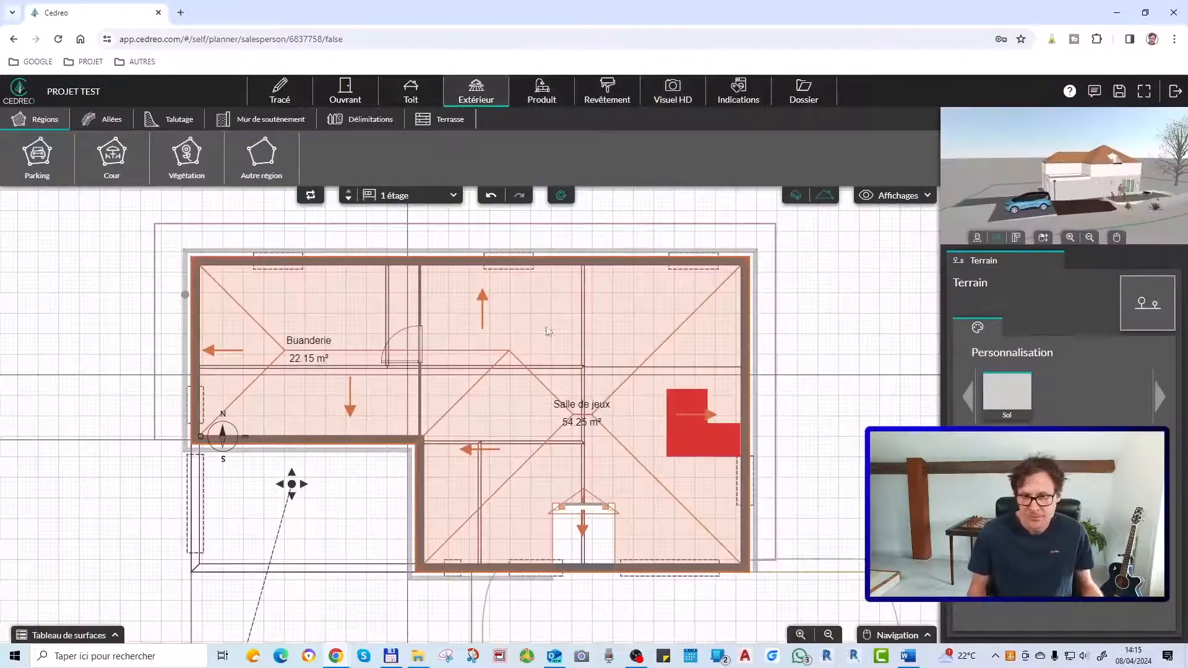
drag(1146, 196, 1106, 214)
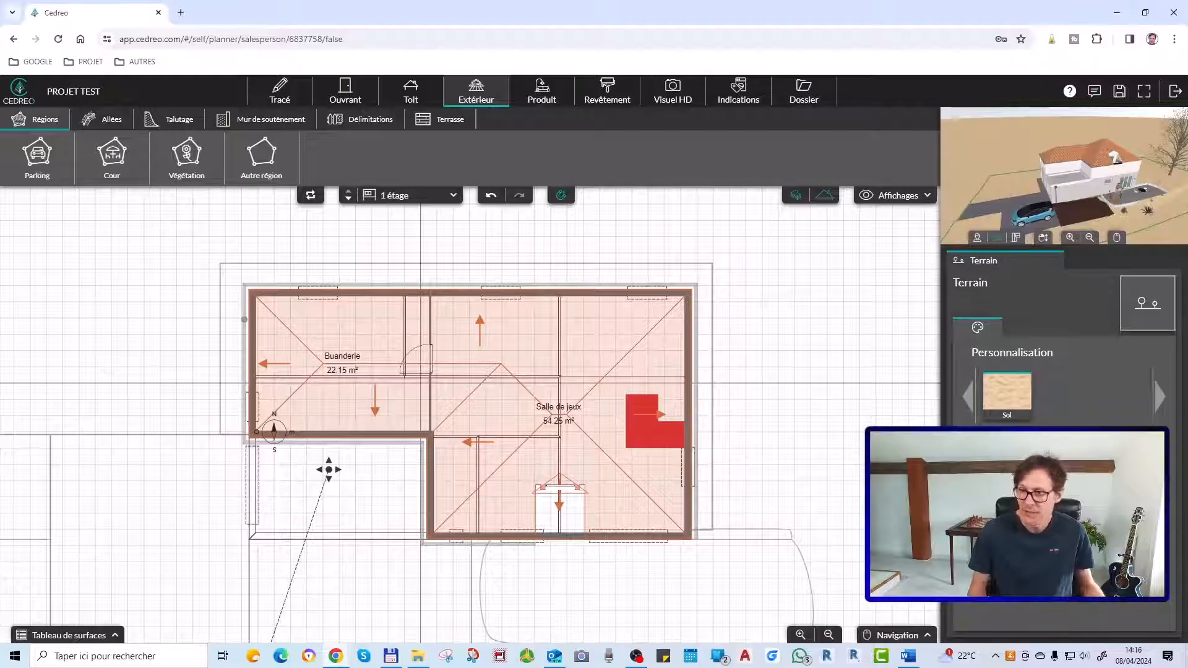
mouse_move(1063, 177)
mouse_down()
mouse_move(1085, 178)
mouse_move(1061, 196)
mouse_up()
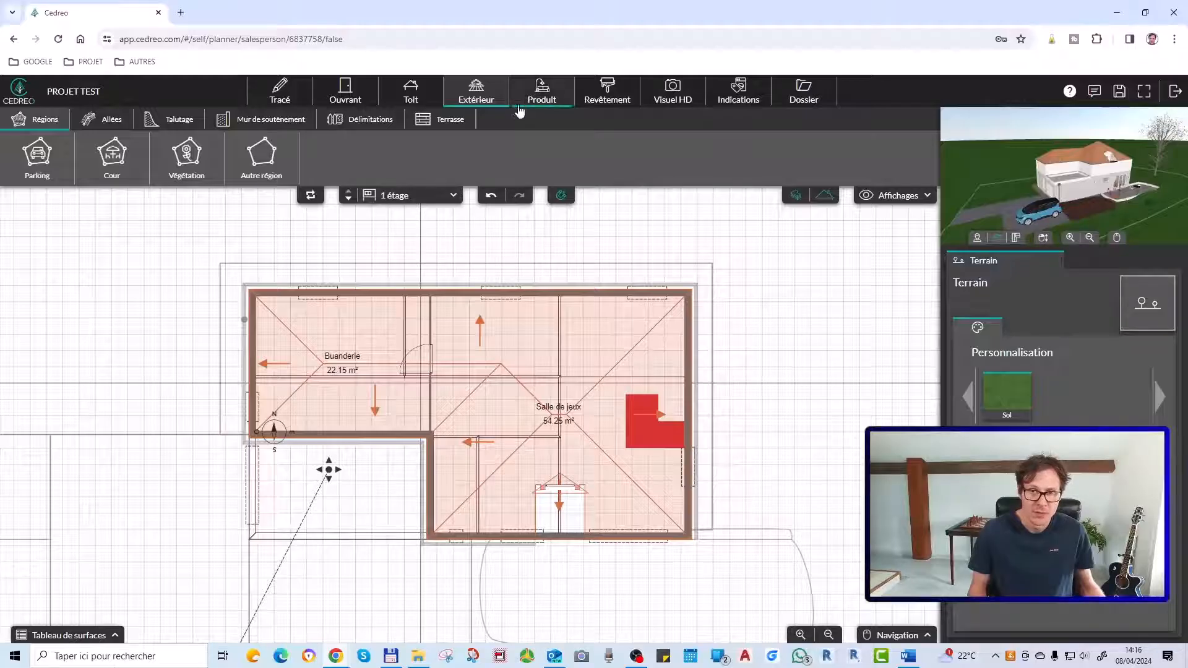
Browse the covering catalogue's brick, cladding, floor tile, wall tile and material categories, and inspect the house's rear façade.
click(577, 103)
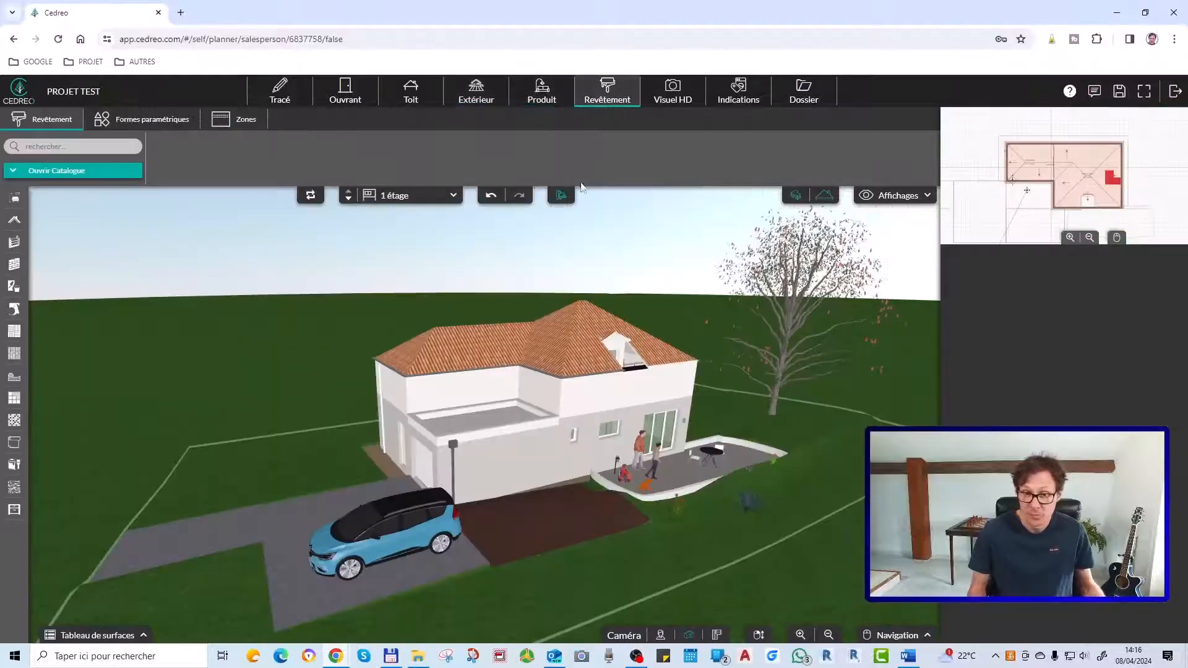
drag(307, 401, 334, 423)
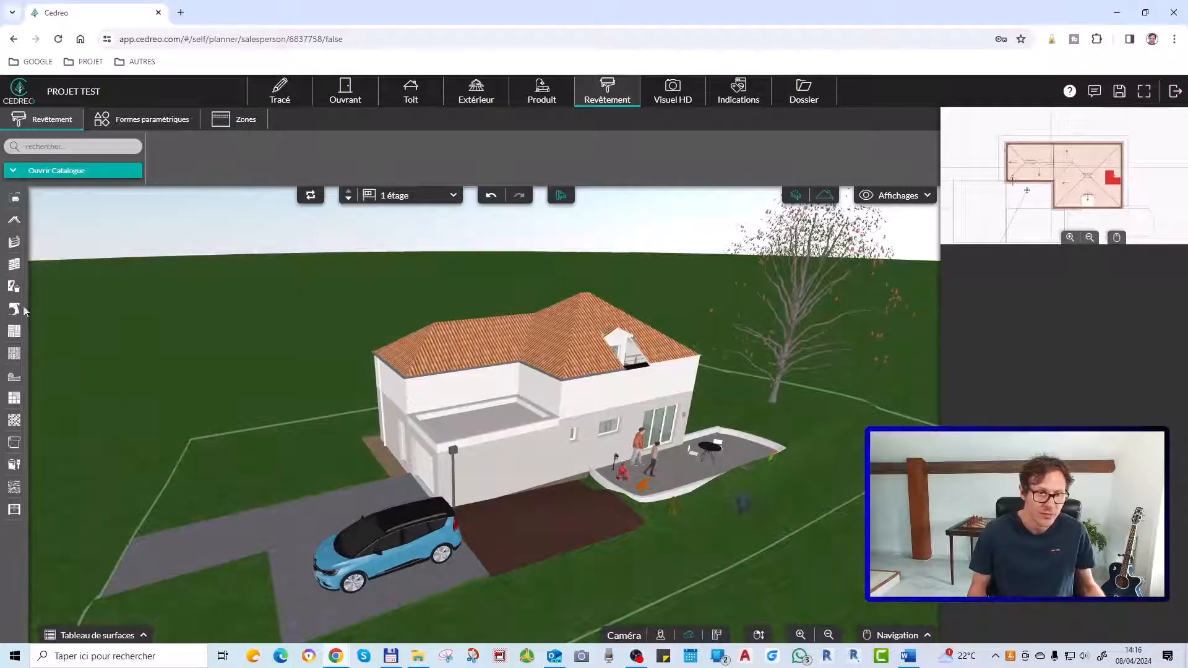
click(19, 270)
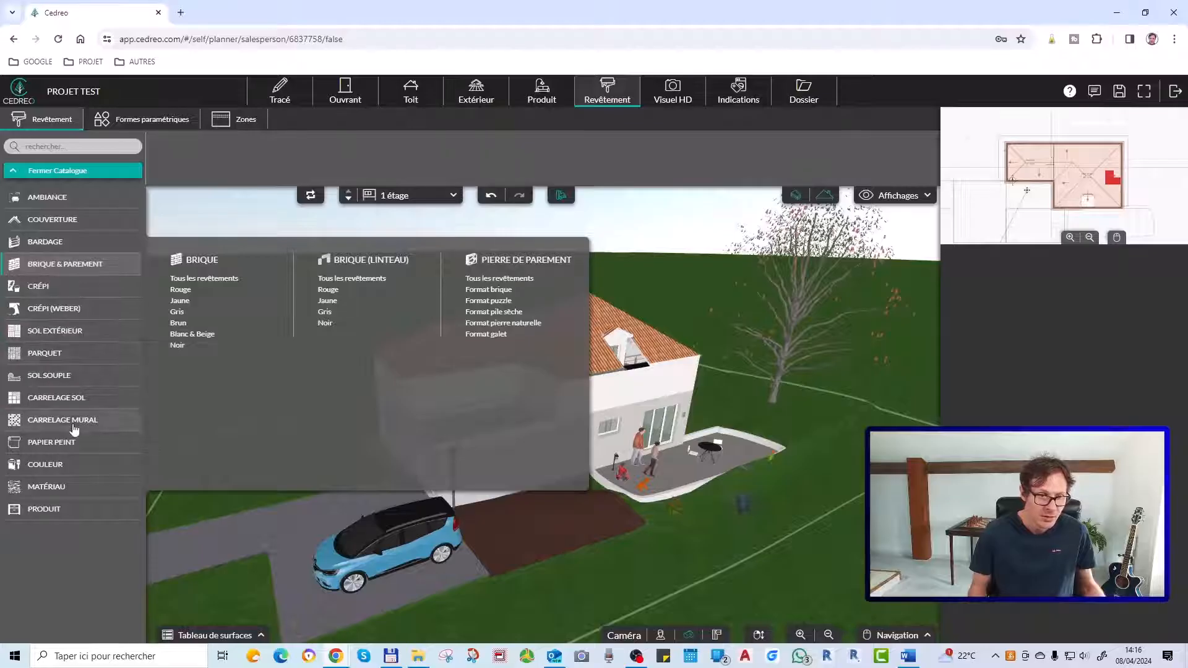
click(60, 173)
click(15, 247)
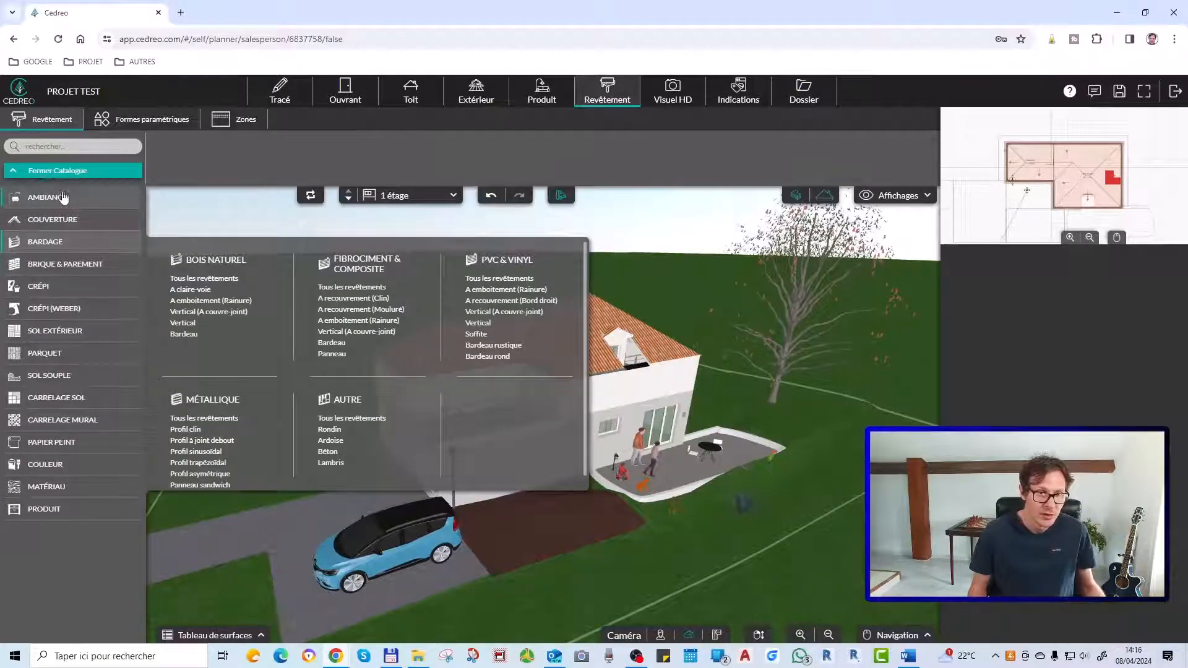
click(47, 171)
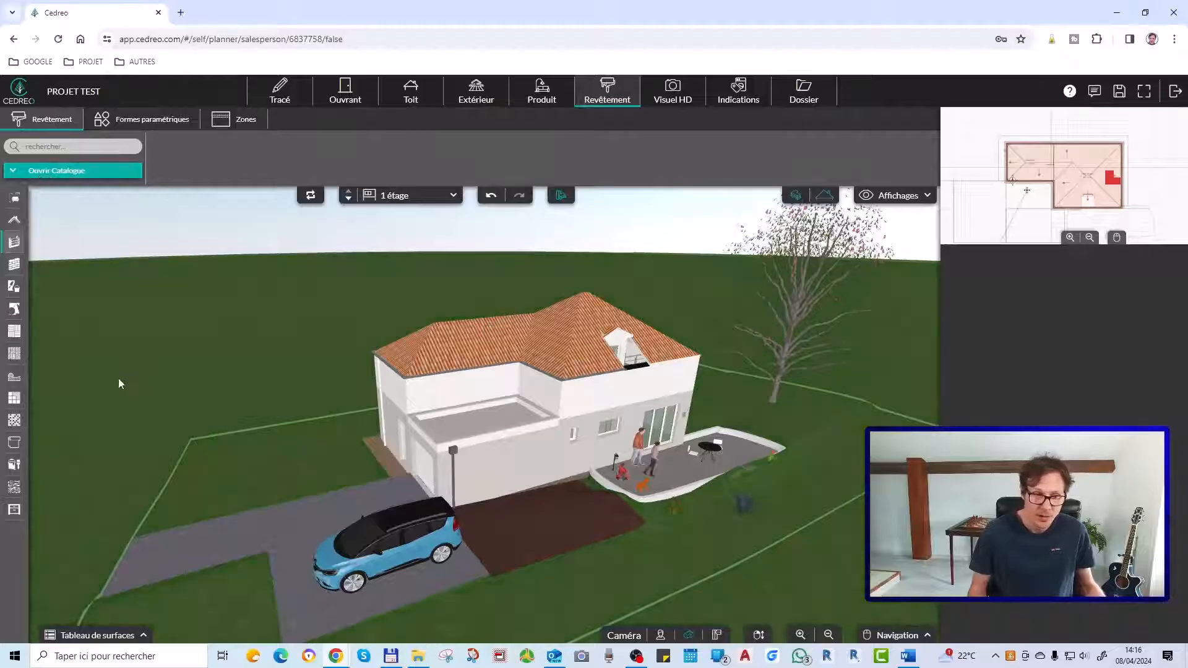
click(19, 401)
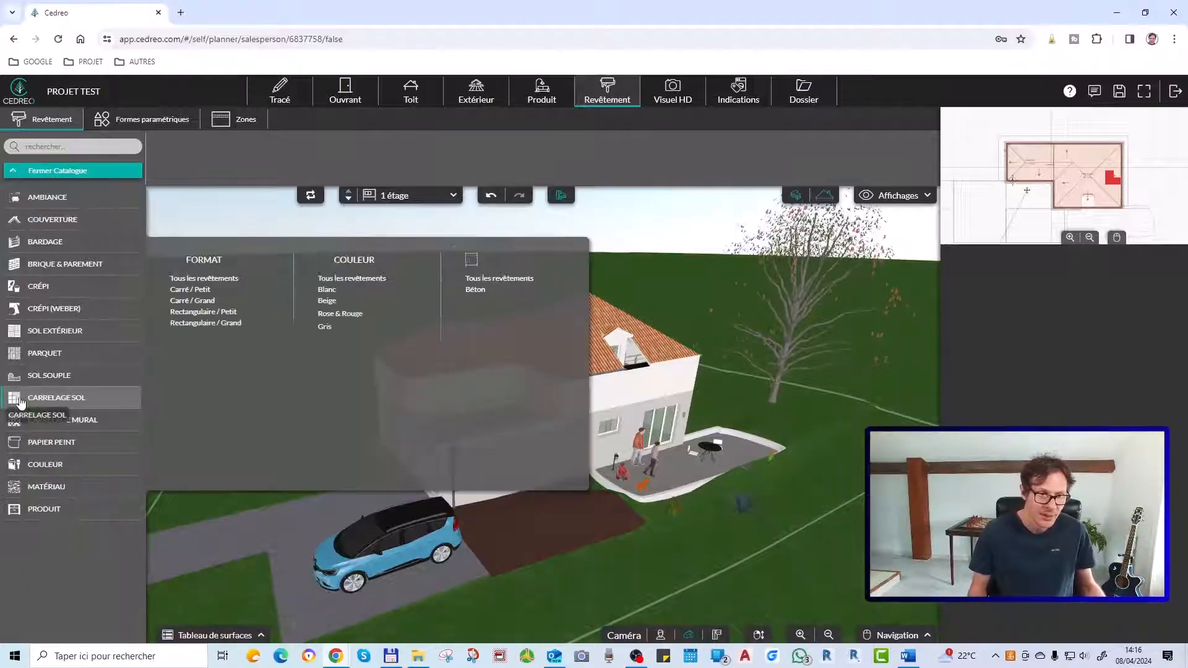
click(80, 422)
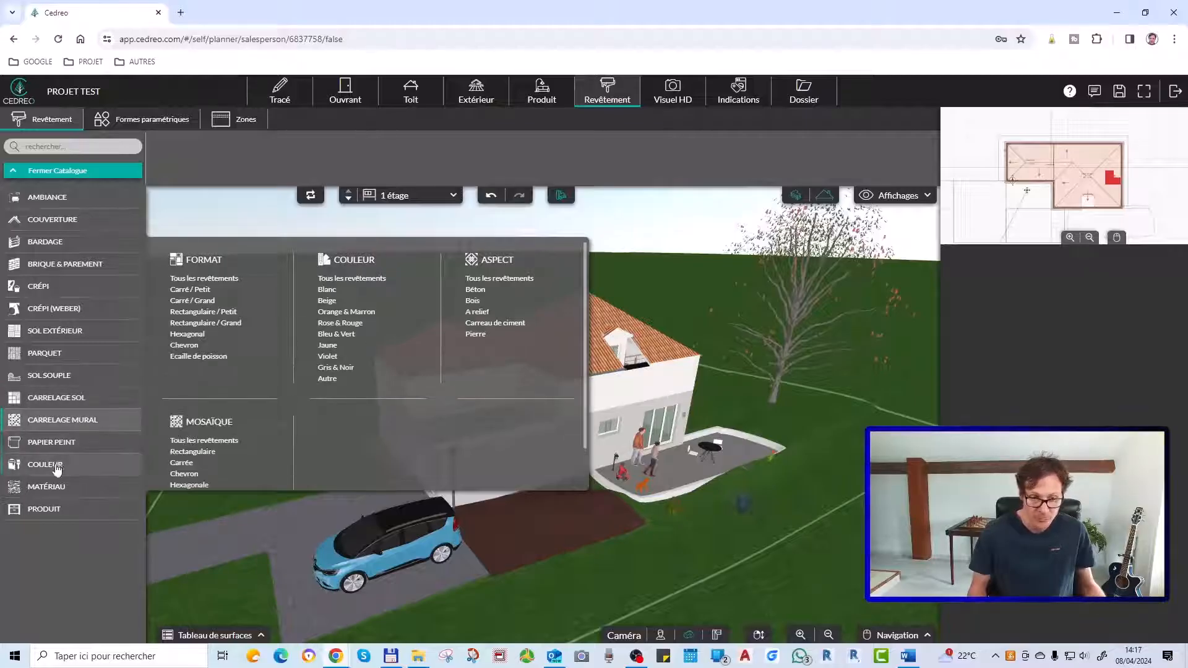
click(62, 489)
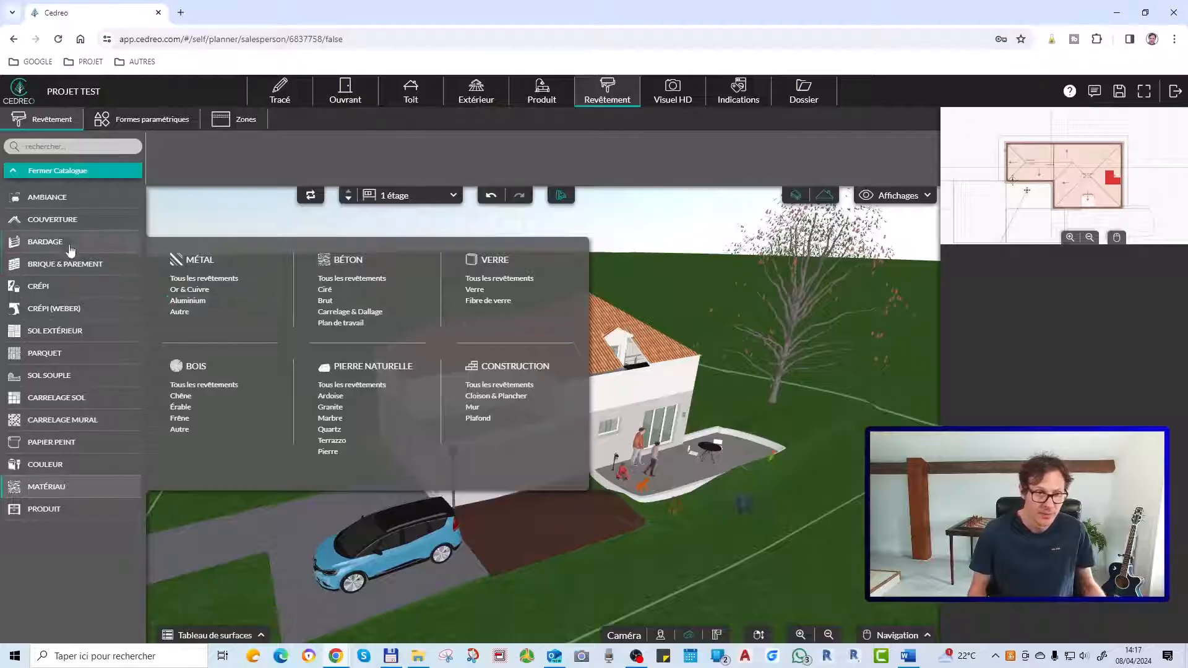
click(65, 242)
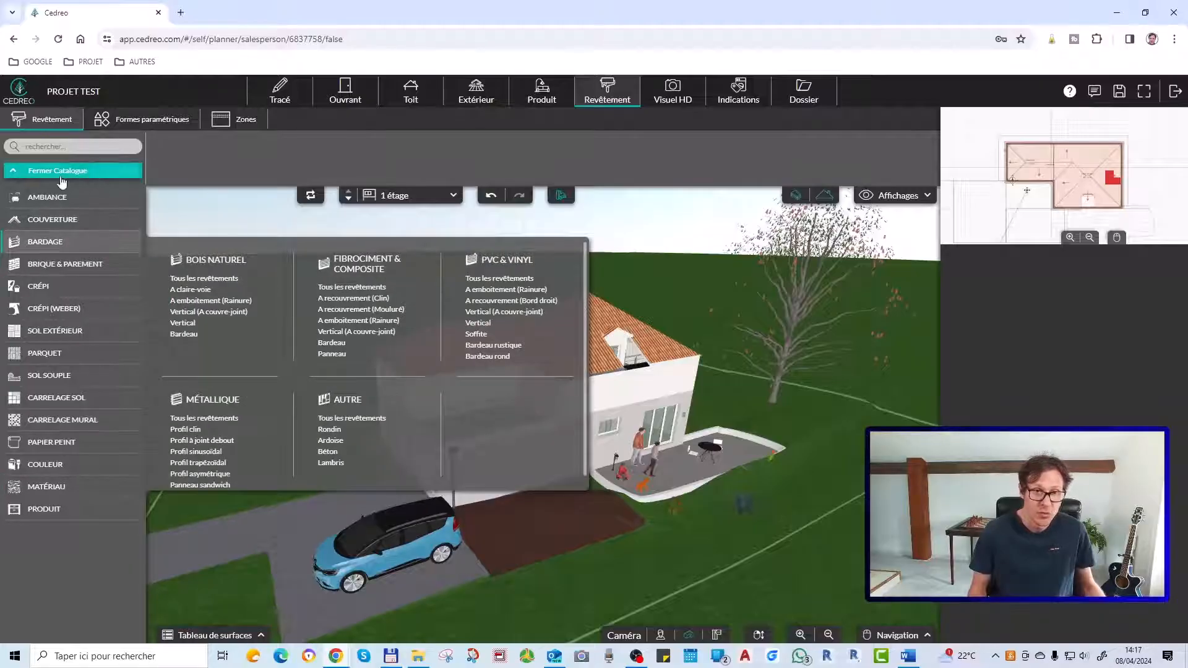
click(60, 175)
drag(733, 562, 351, 582)
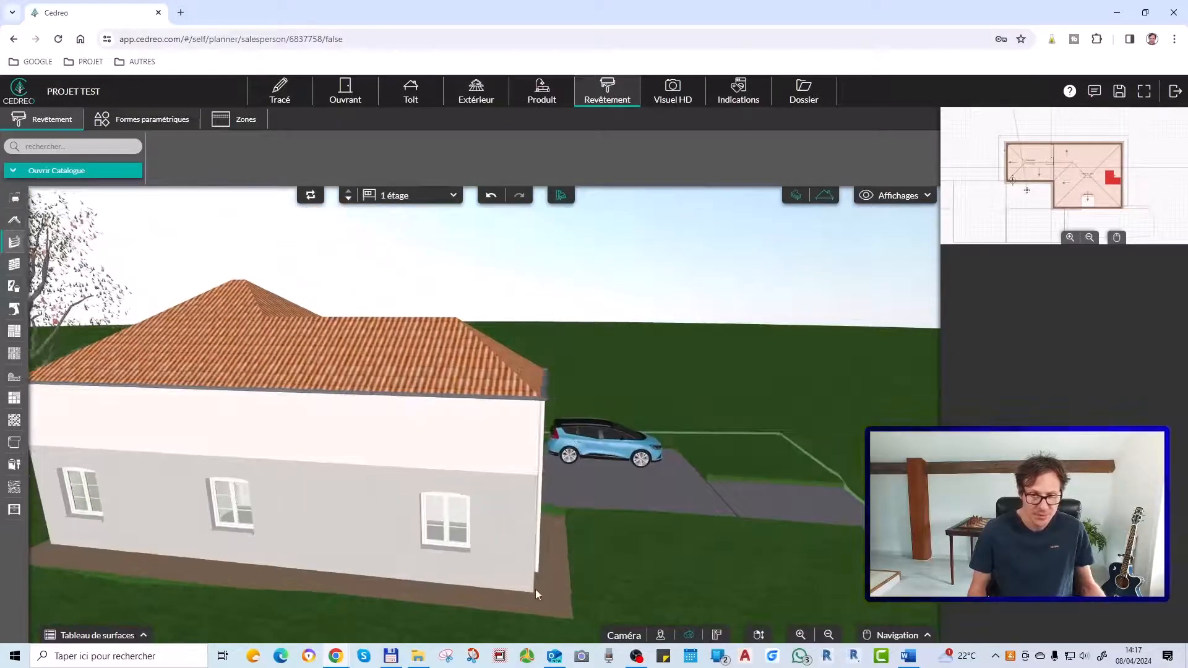
drag(536, 589, 689, 574)
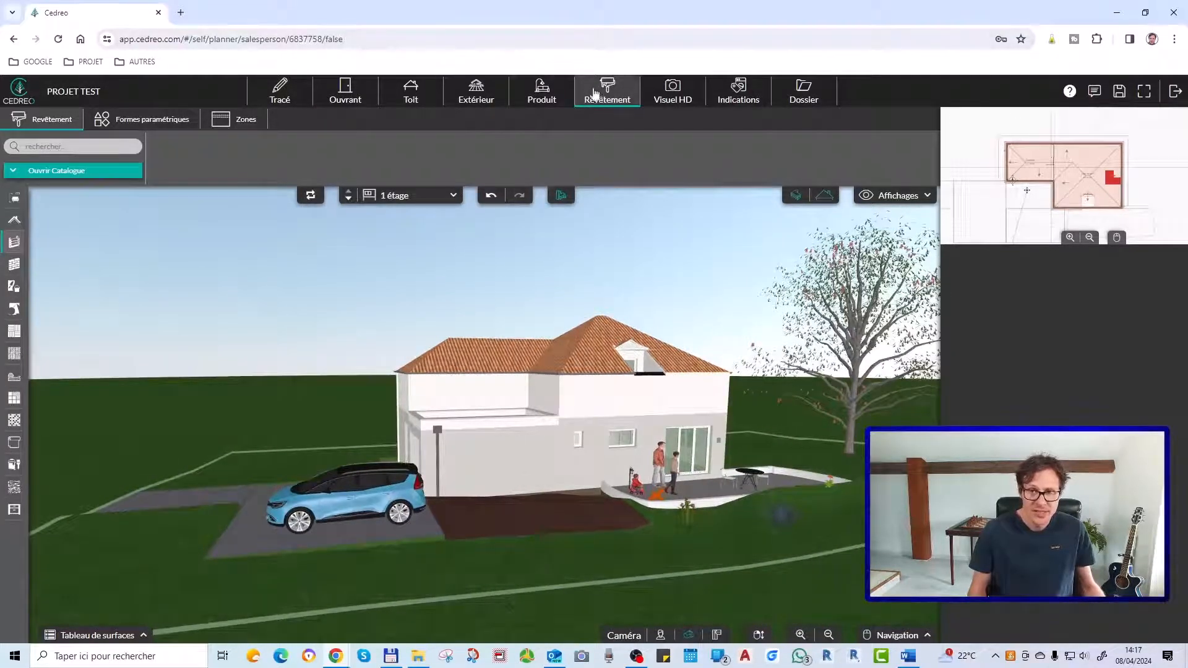
Return to the HD visual scene and frame the terrace façade with the car and the whole house in view.
click(679, 93)
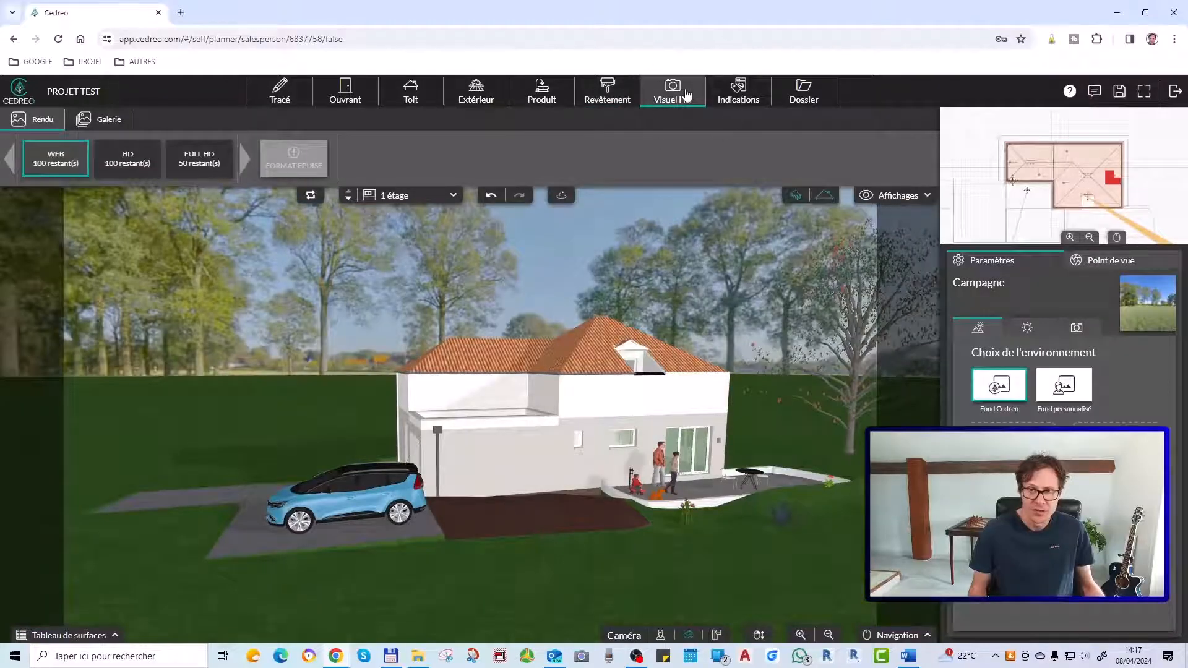
scroll(515, 480, up, 1)
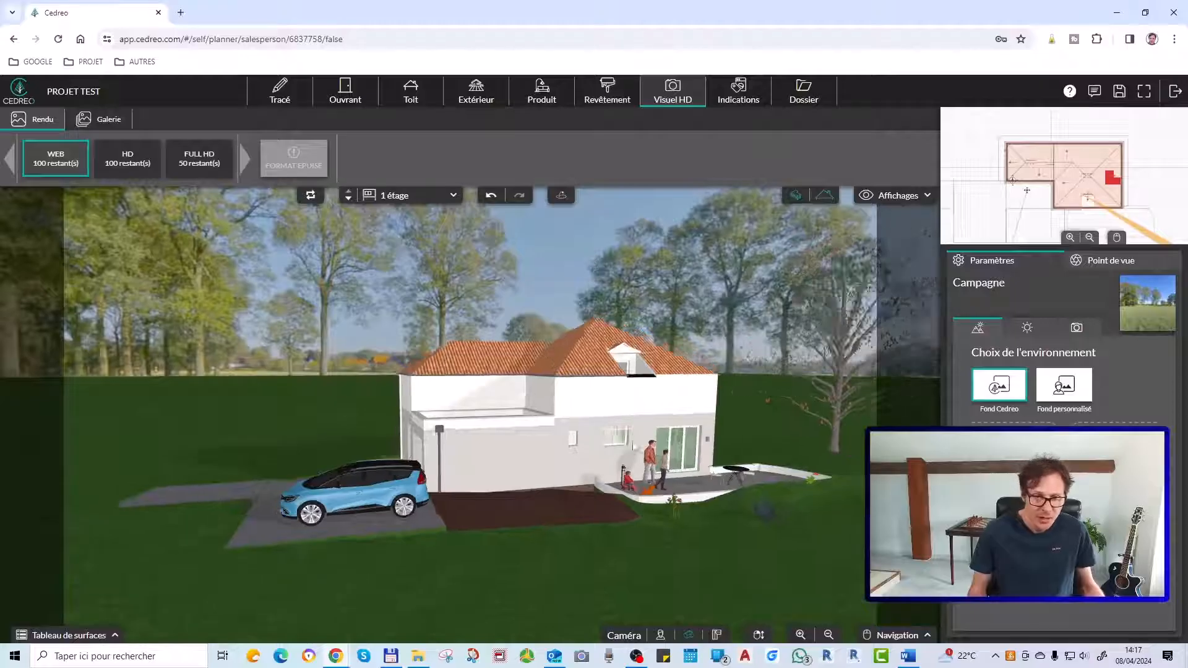
scroll(515, 481, down, 3)
scroll(515, 481, up, 5)
scroll(545, 458, down, 3)
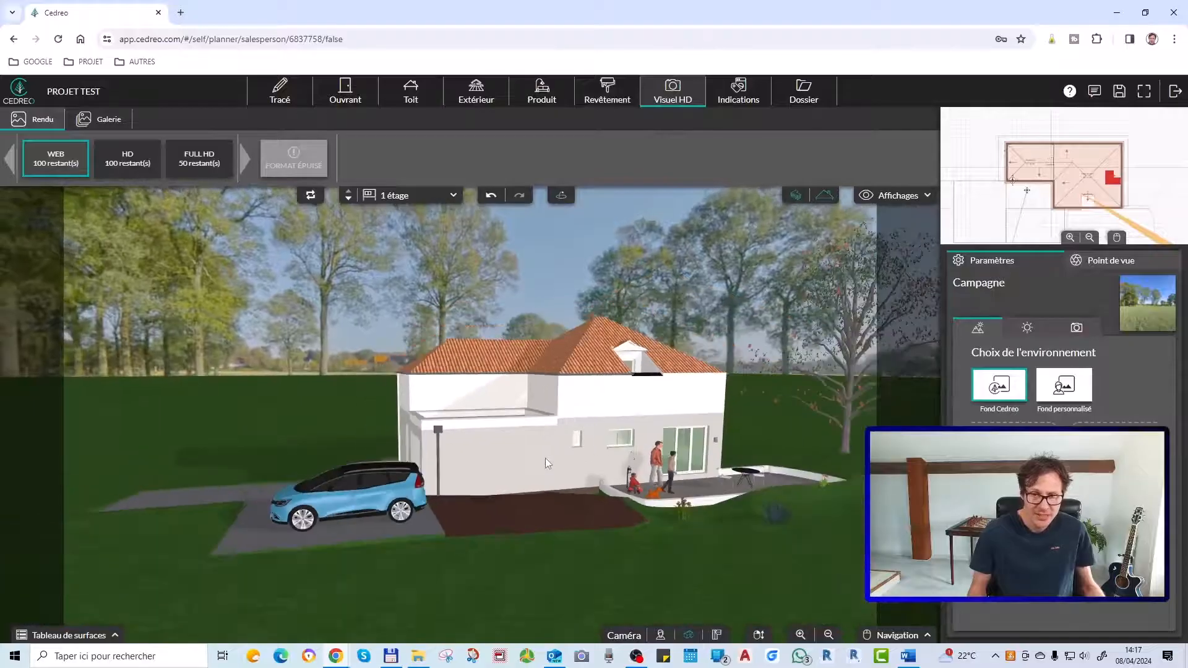
drag(545, 458, 589, 466)
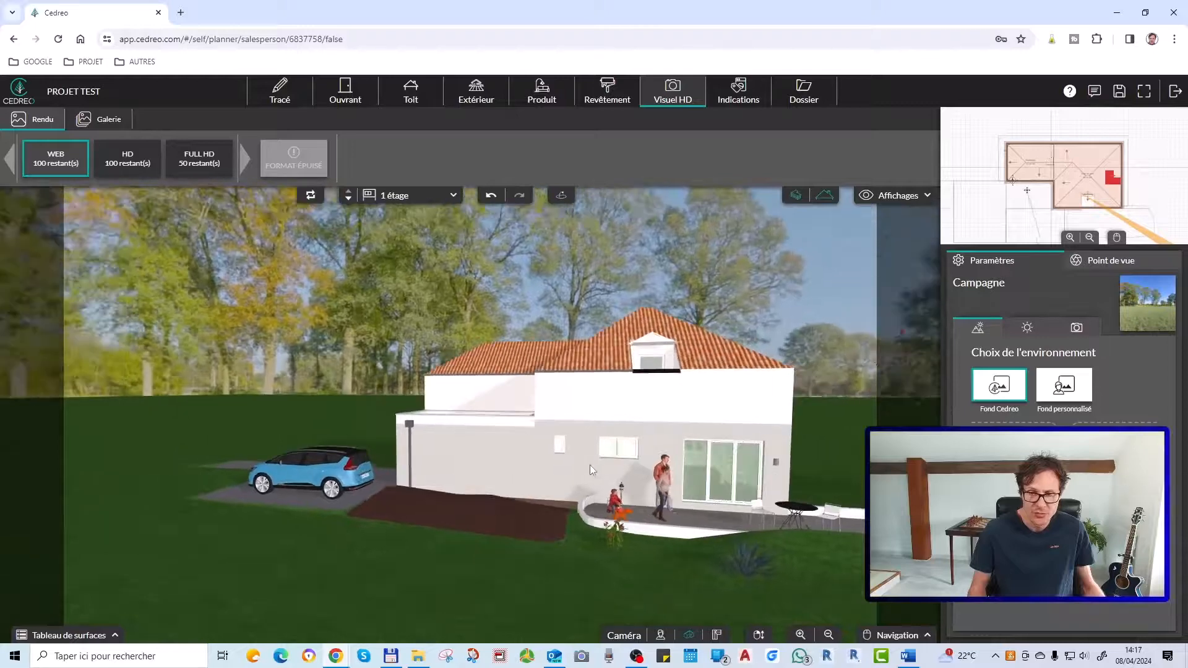
scroll(630, 496, down, 3)
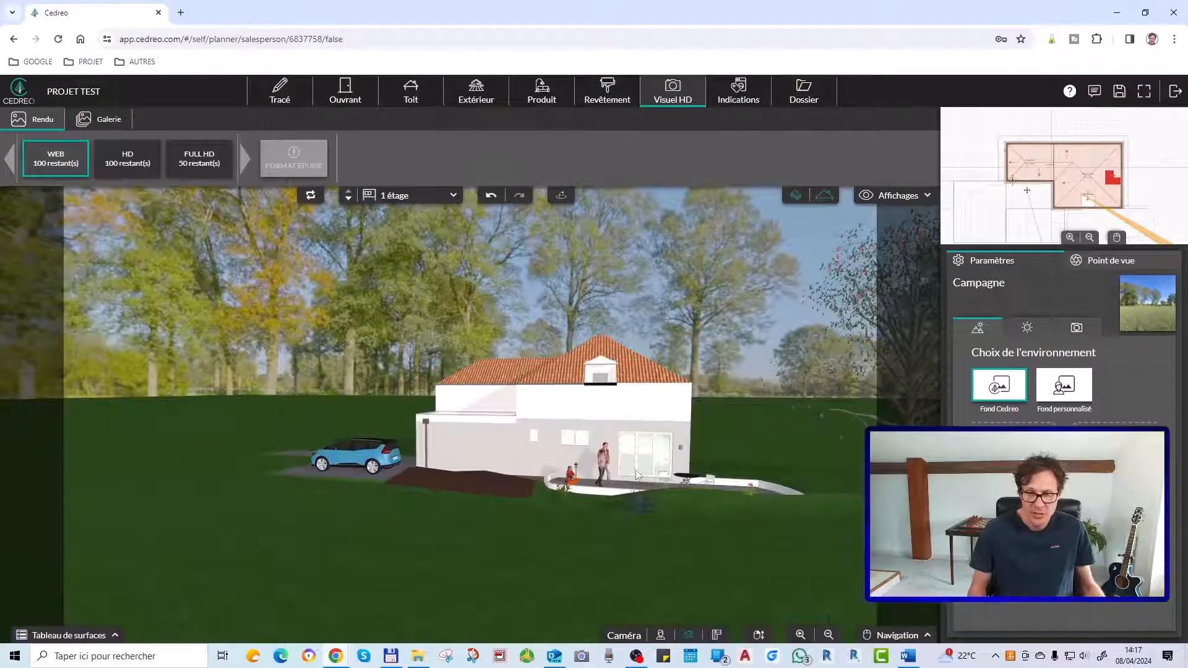
scroll(817, 317, up, 3)
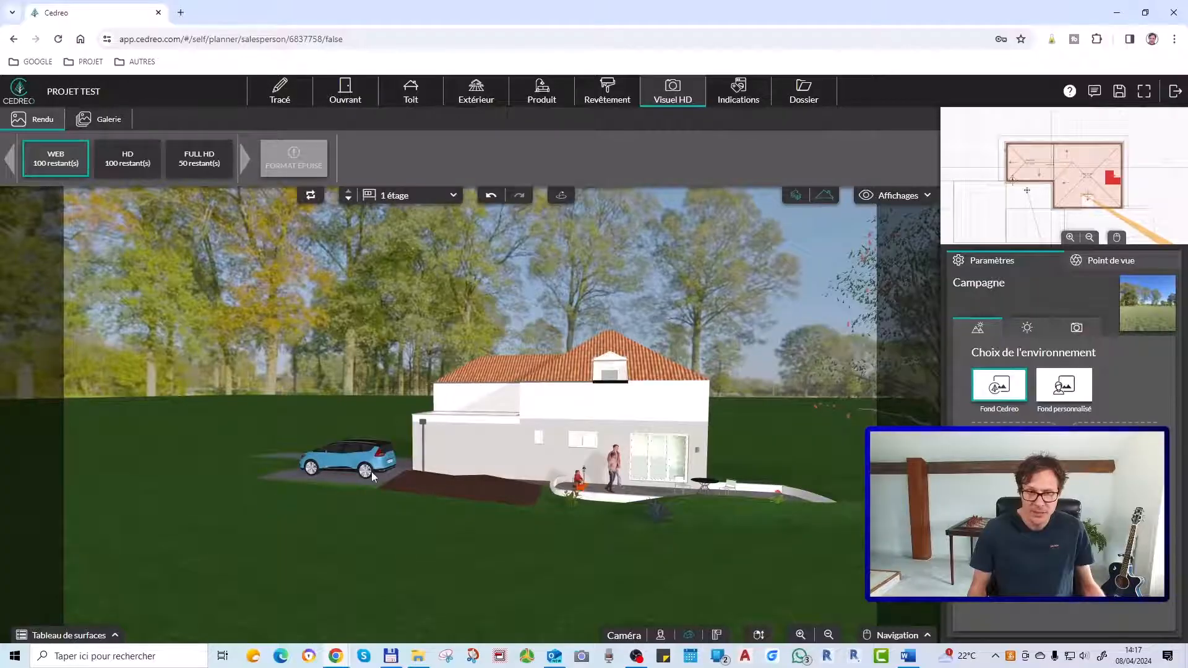
scroll(737, 386, up, 1)
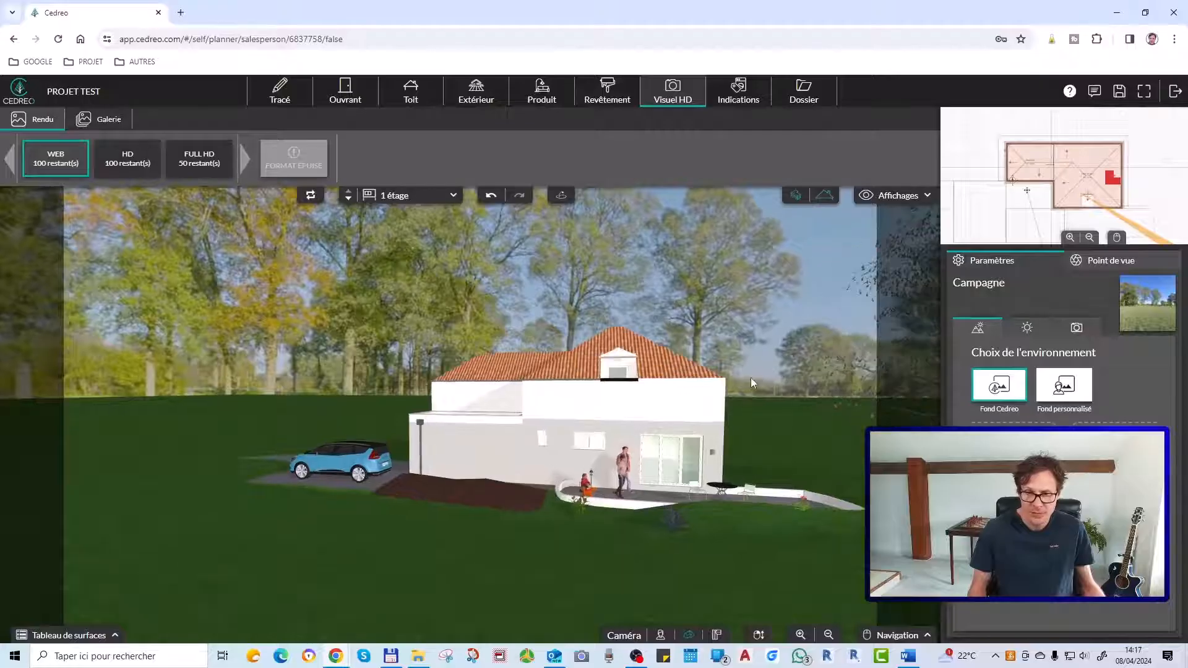
drag(732, 393, 618, 436)
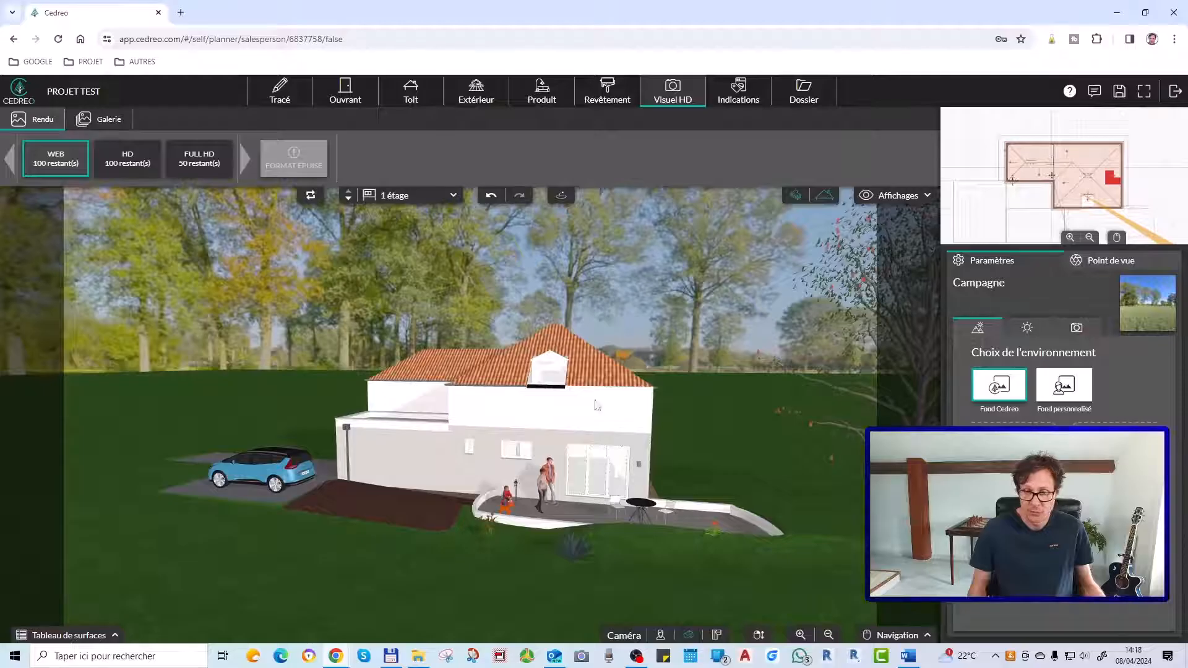
drag(609, 416, 594, 415)
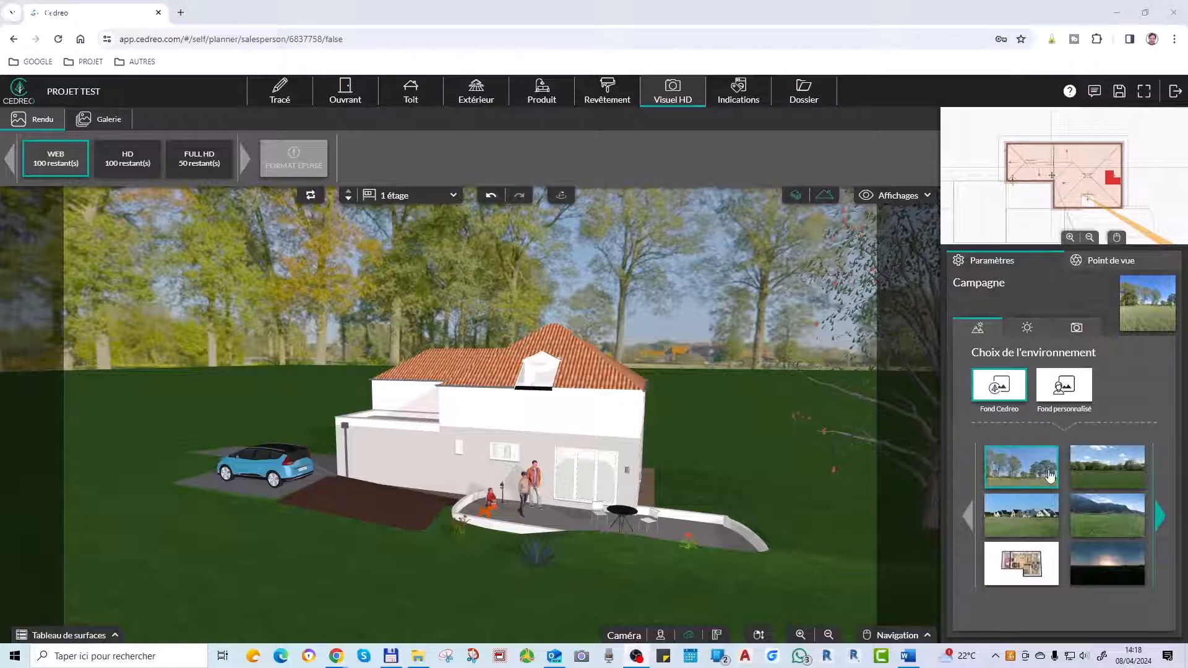
Try the Prairie (Soleil), Montagne, Environment blanc and Ville moyenne (Européenne) backgrounds, and set the environment back to Campagne.
click(1108, 467)
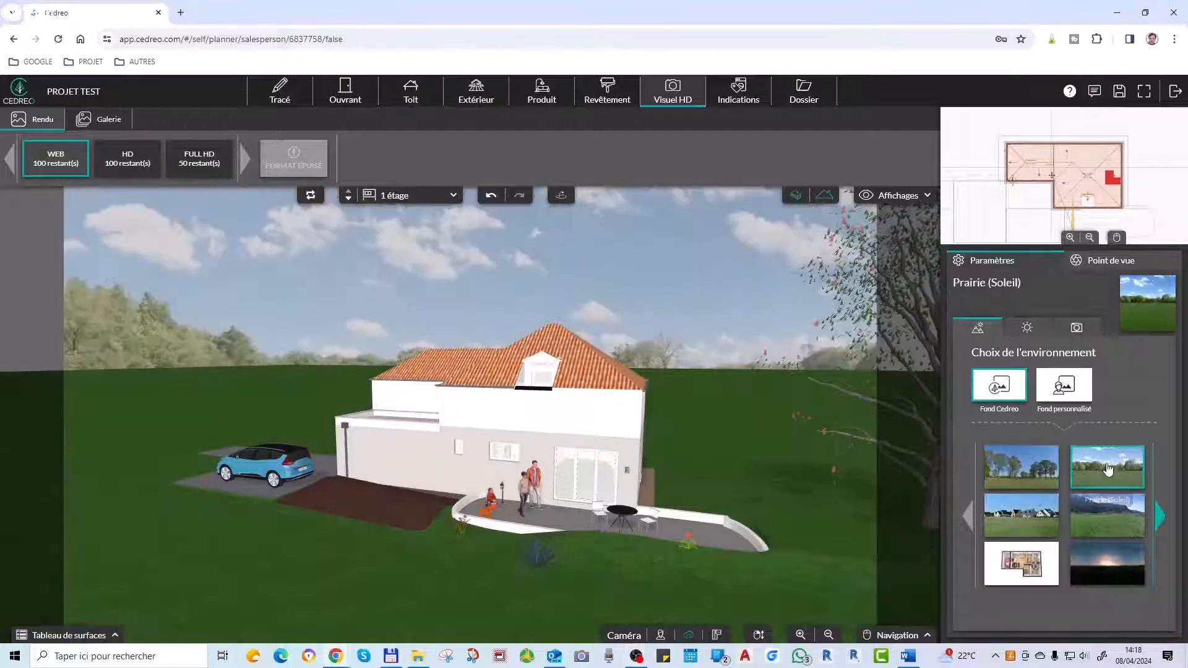
click(1105, 534)
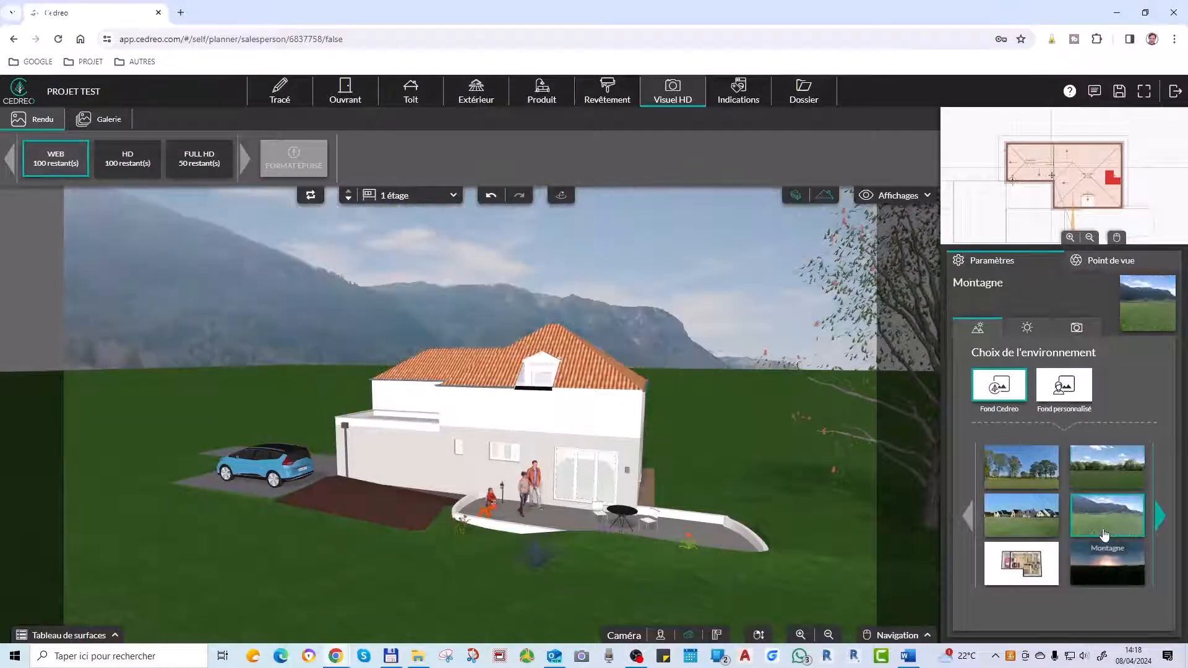
click(1112, 572)
click(1042, 570)
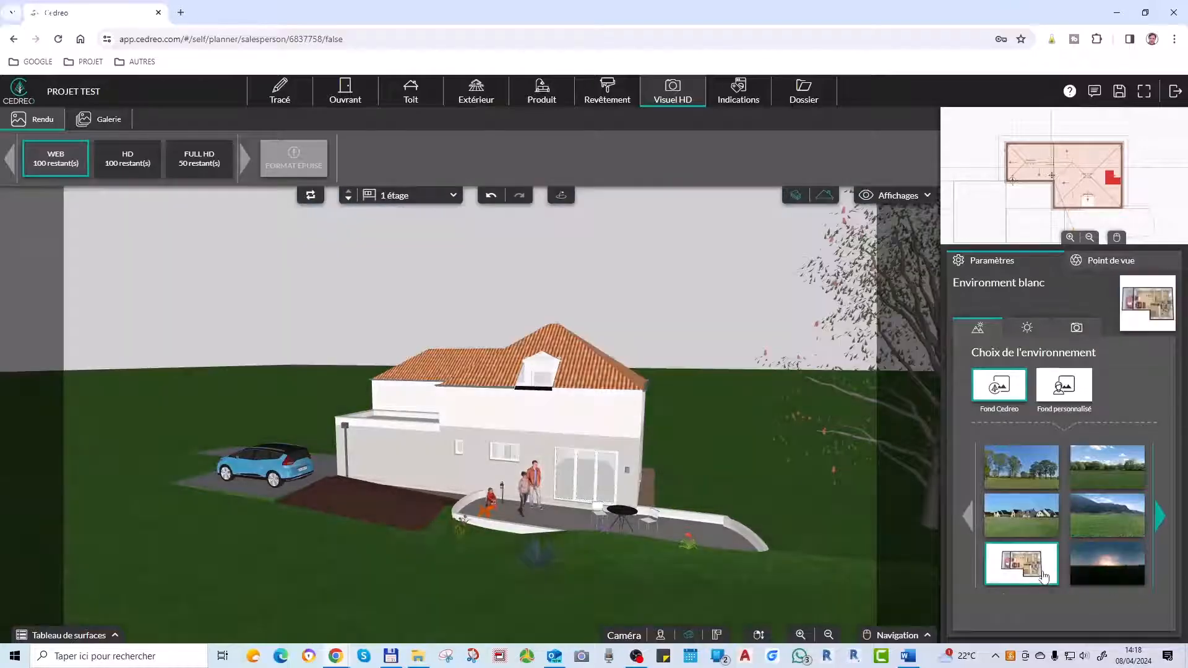
click(1026, 525)
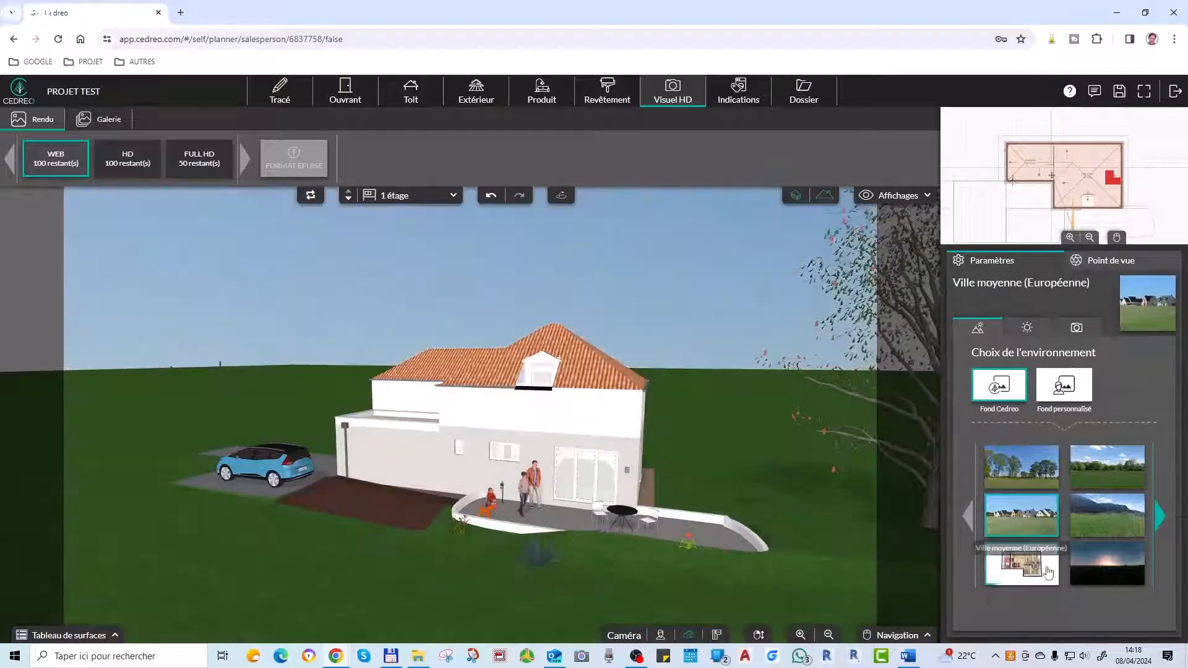
click(1023, 474)
click(1118, 472)
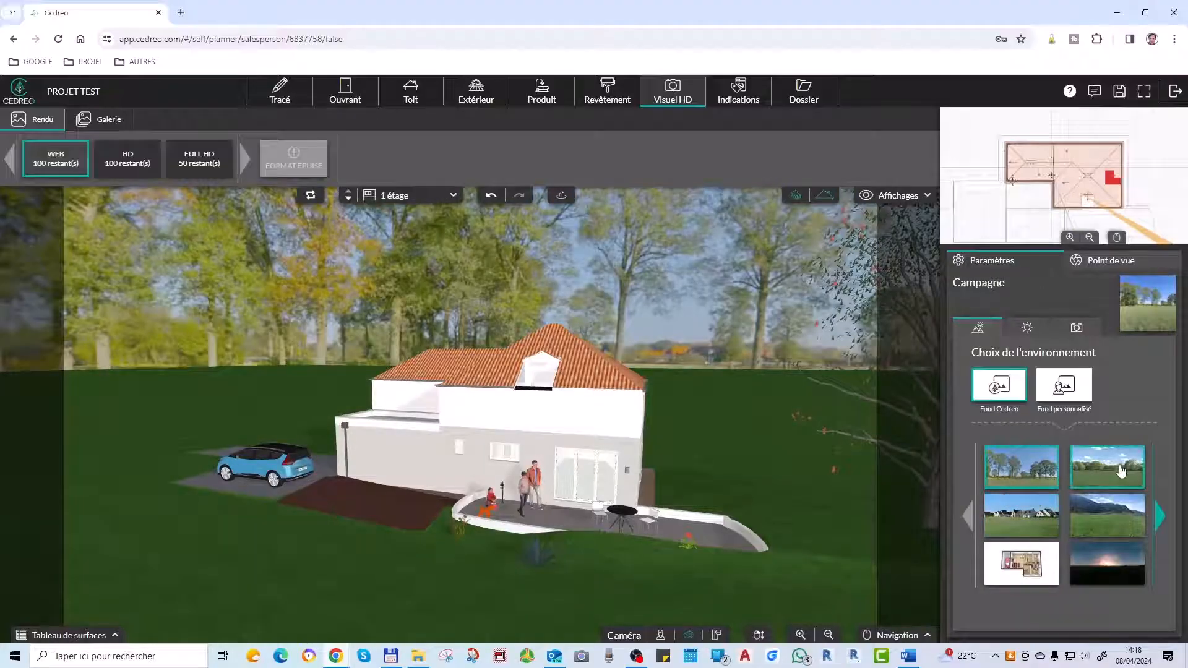
click(1121, 517)
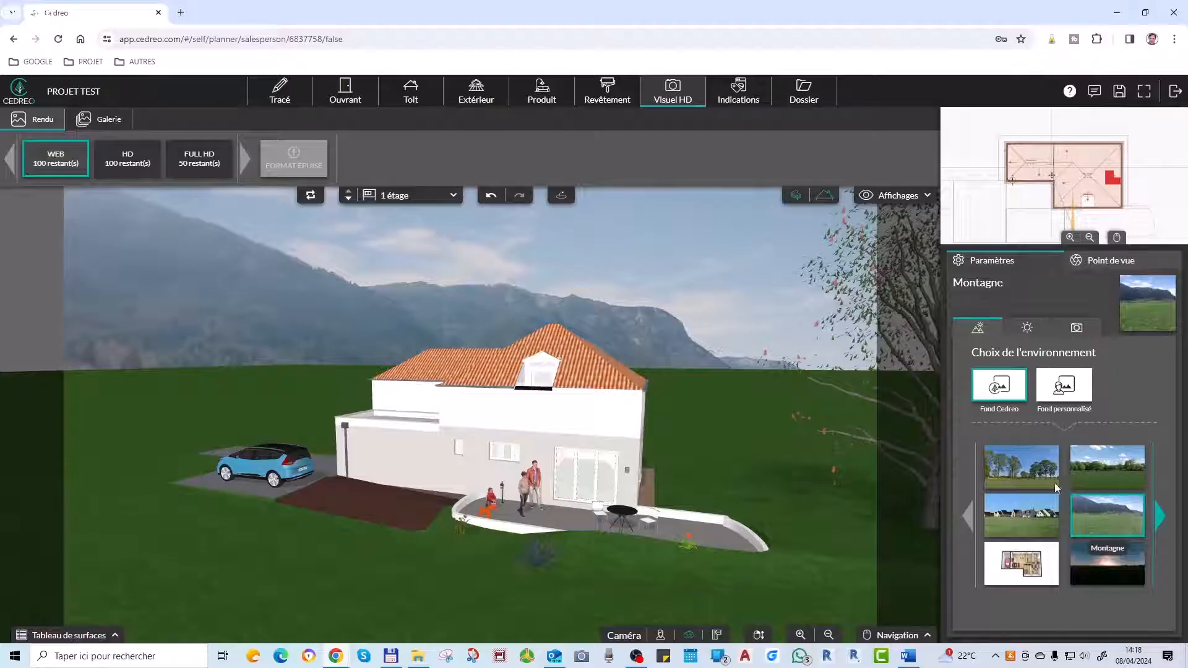
click(1018, 478)
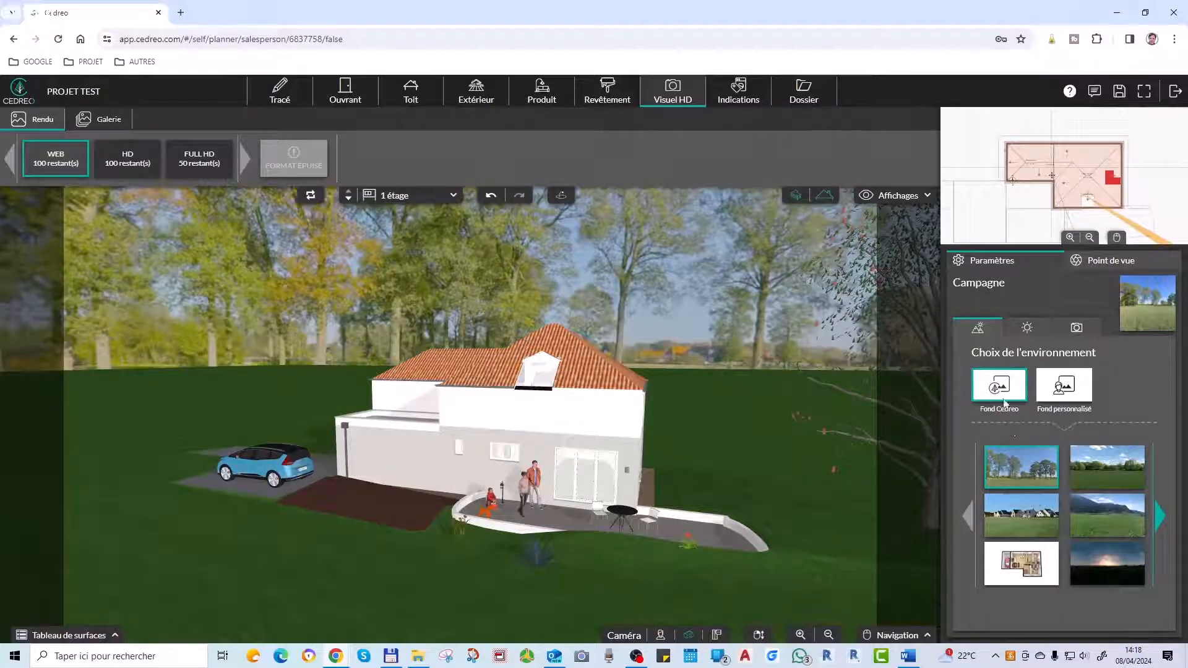
Try to move the sun's longitude in the Campagne environment, and dismiss the page-saving dialog.
click(1026, 329)
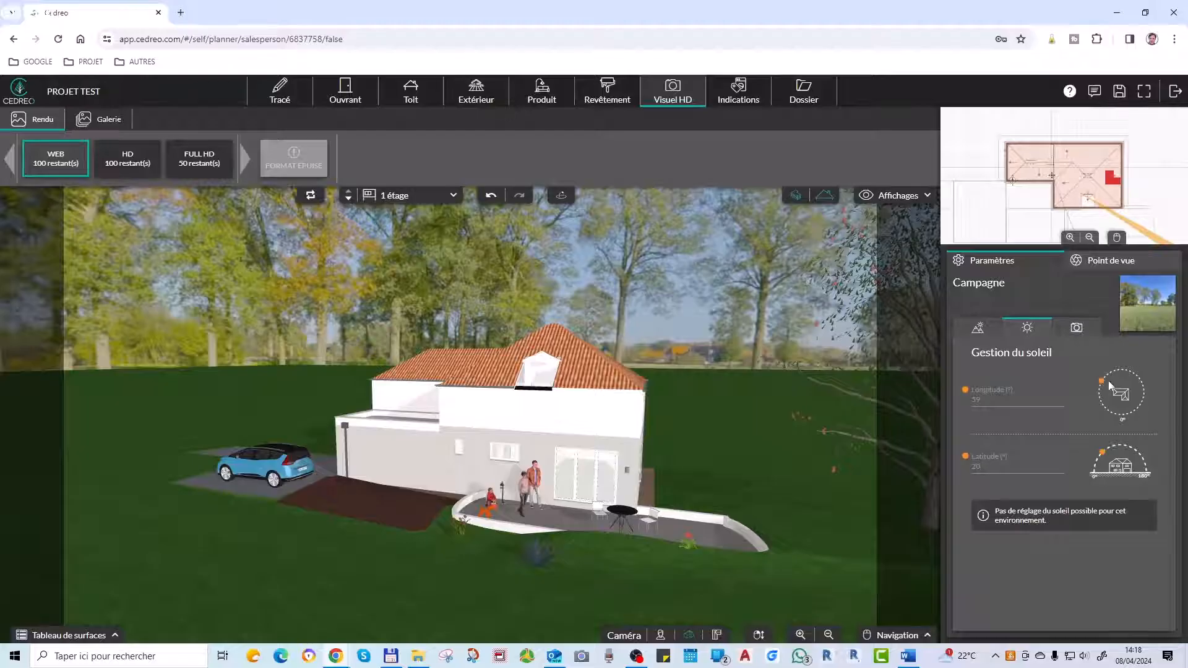
mouse_move(1107, 383)
mouse_down()
mouse_move(1081, 454)
mouse_move(1083, 404)
mouse_move(1105, 403)
mouse_move(1117, 368)
mouse_up()
mouse_move(1103, 381)
mouse_down()
mouse_move(1135, 369)
mouse_move(1102, 388)
mouse_move(1108, 406)
mouse_move(1114, 374)
mouse_move(1104, 383)
mouse_up()
key(ctrl+s)
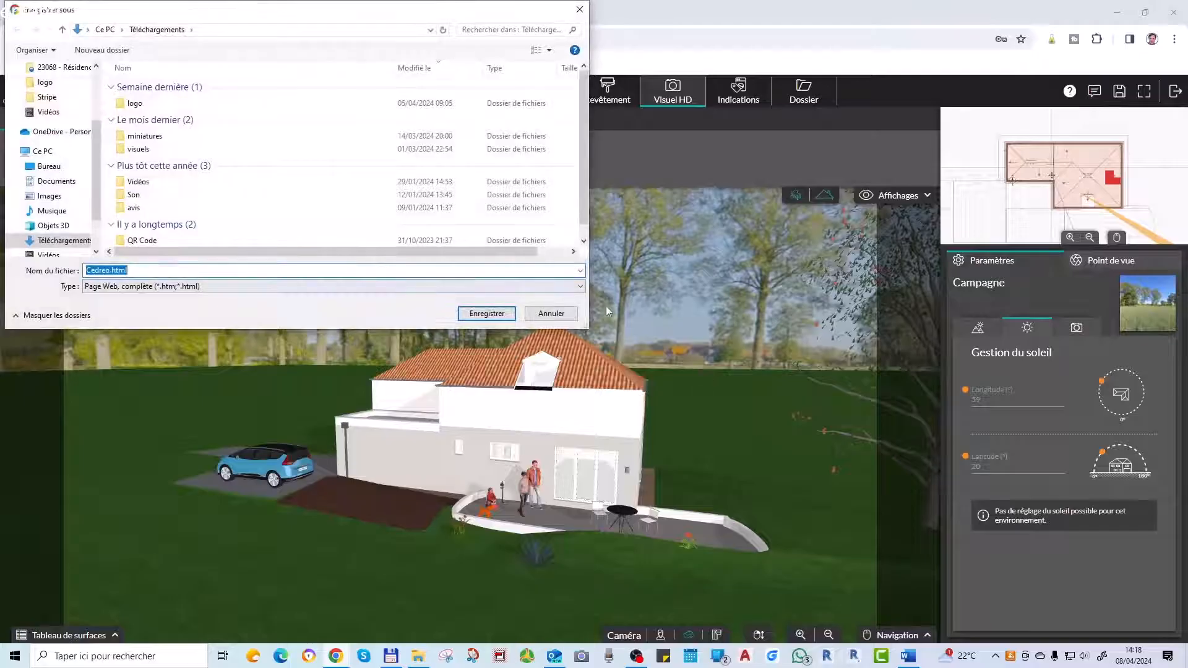
click(546, 313)
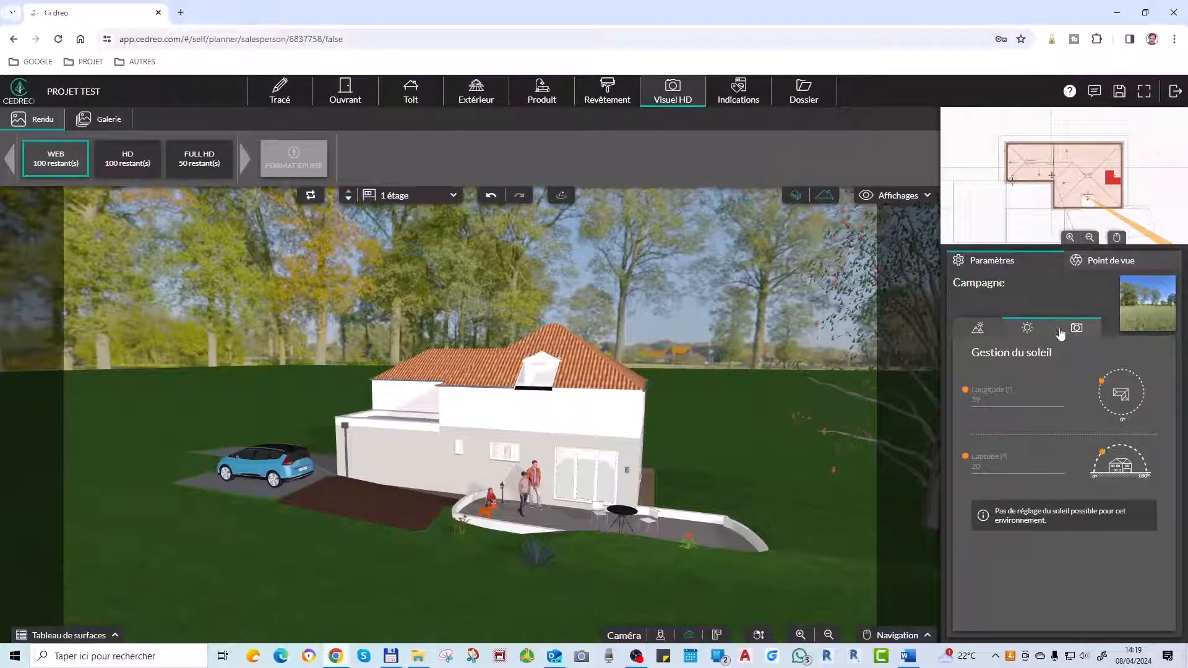
Check the sun settings of the Coucher de soleil and Prairie (Soleil) environments, and set the environment back to Campagne.
click(978, 328)
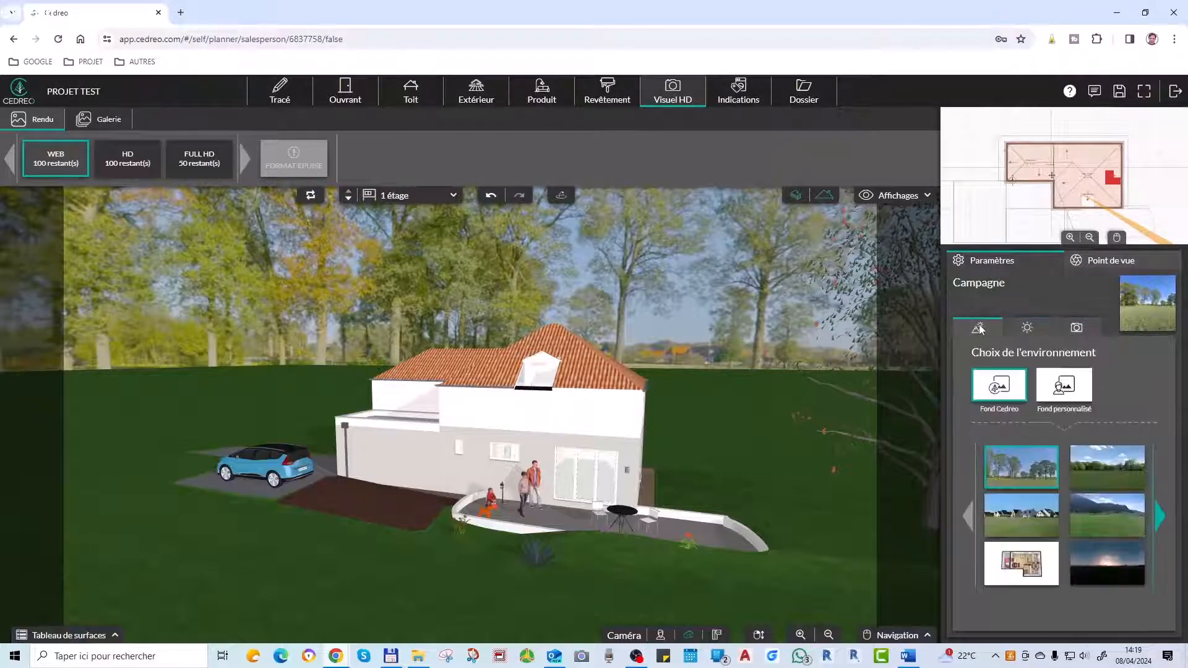
click(1121, 570)
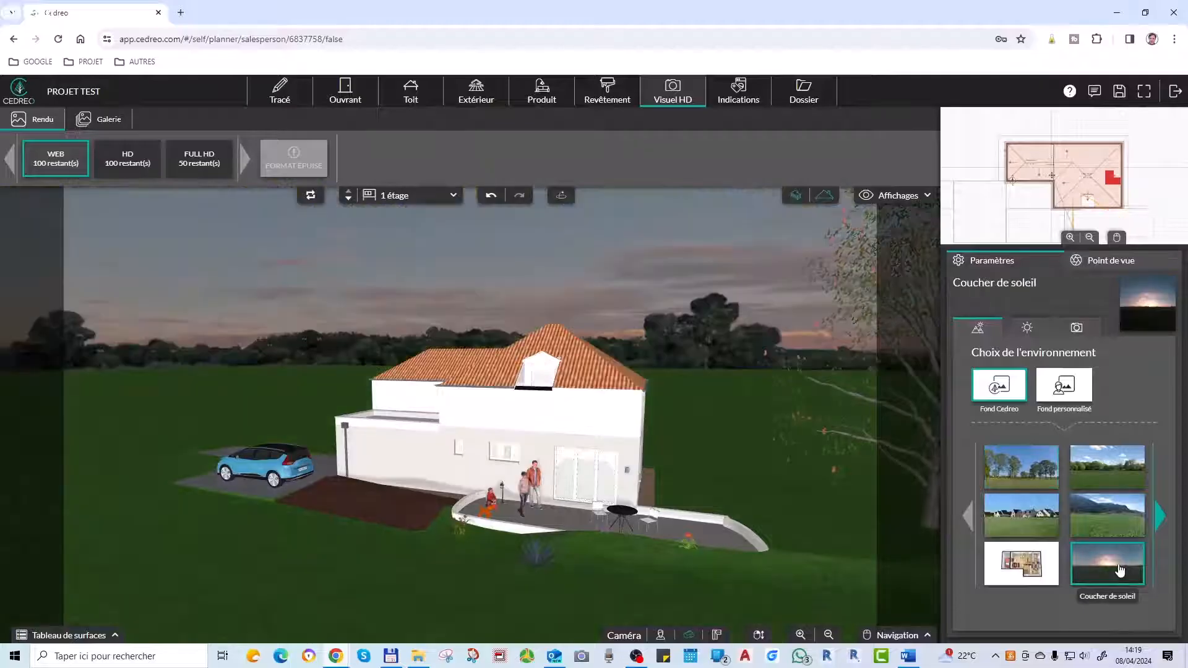
click(1035, 330)
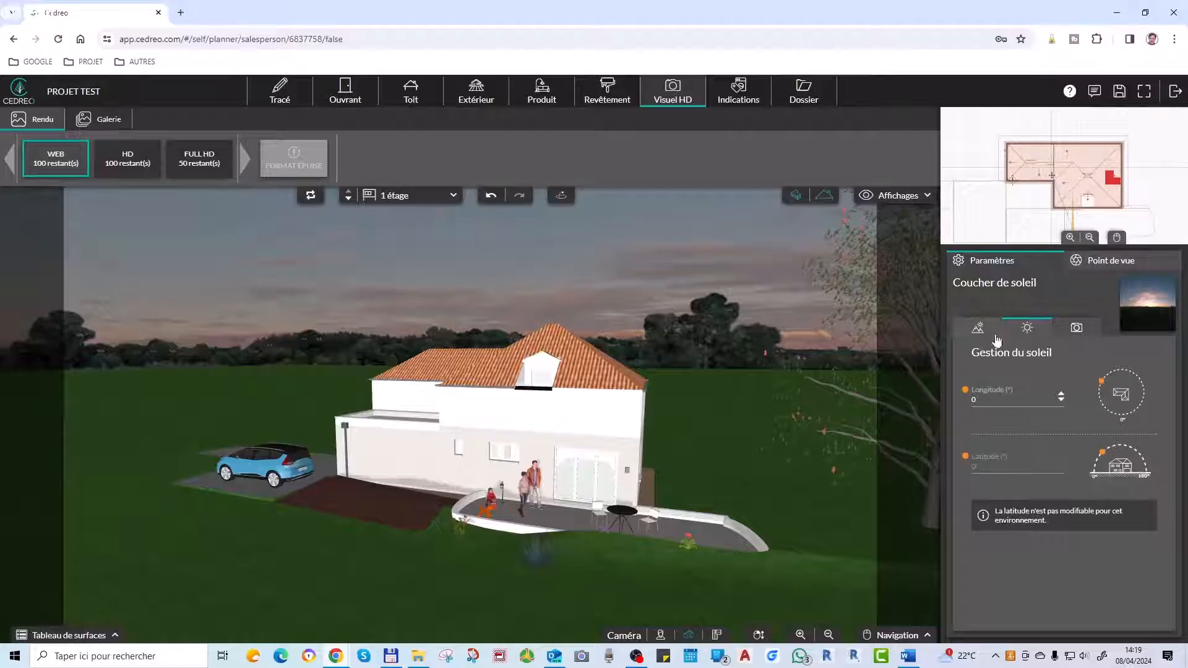
click(979, 328)
click(1139, 465)
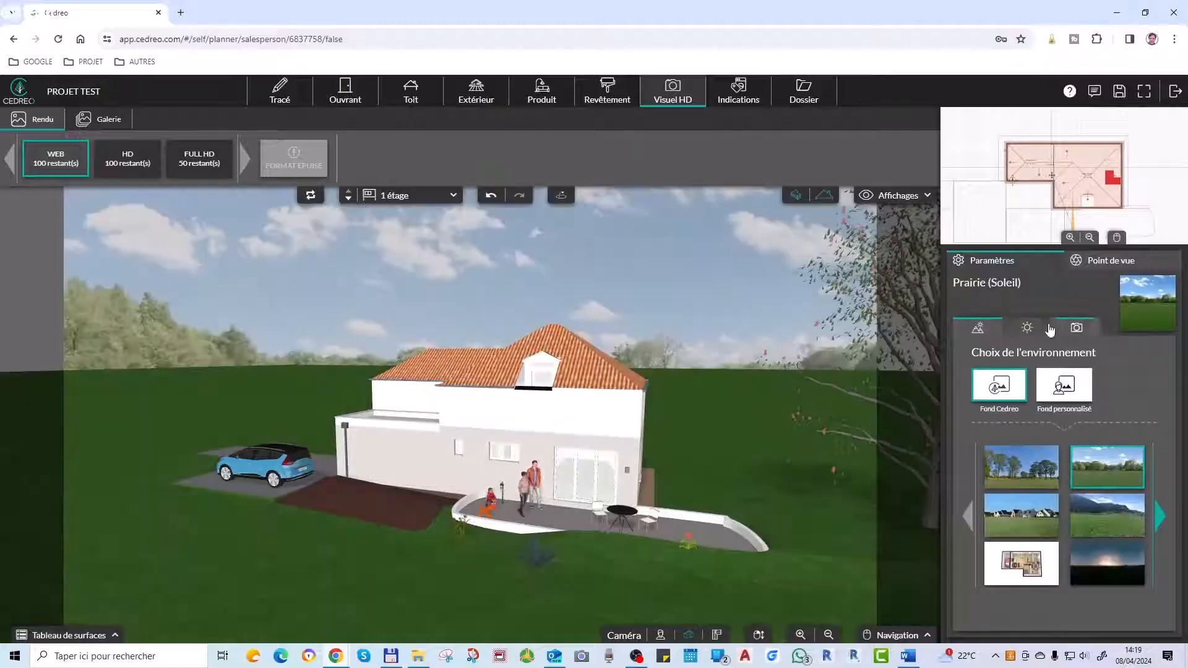
click(1031, 325)
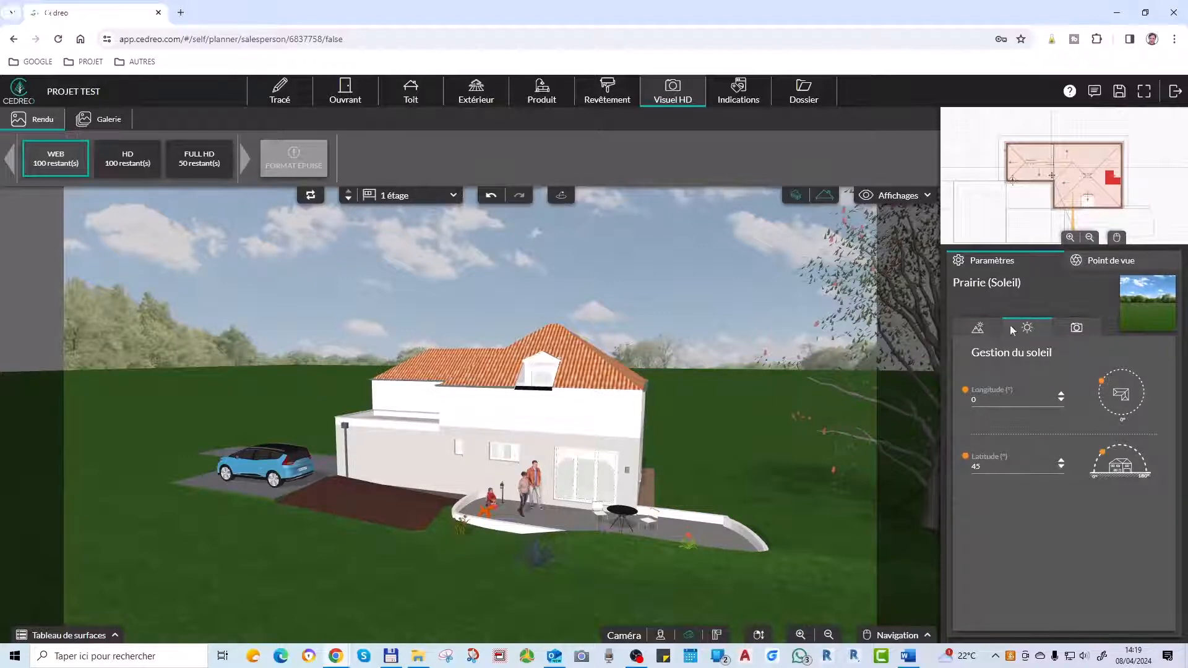
click(983, 327)
click(1029, 481)
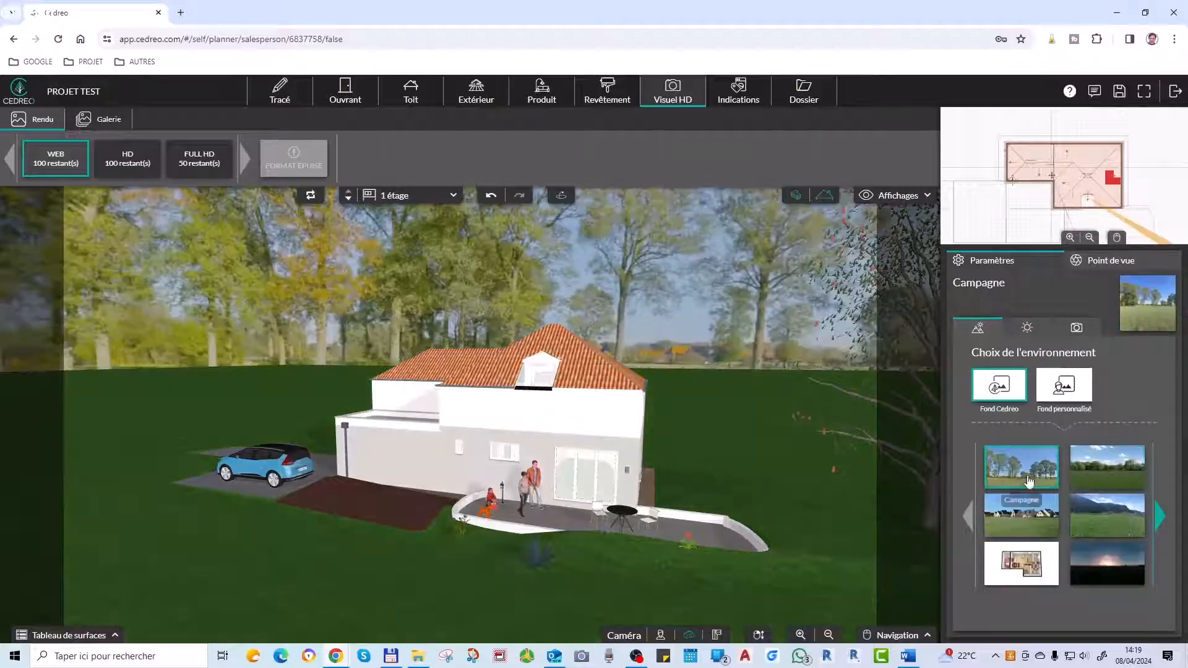
Set the camera's latitude to 6° and its longitude to -24°.
click(1075, 328)
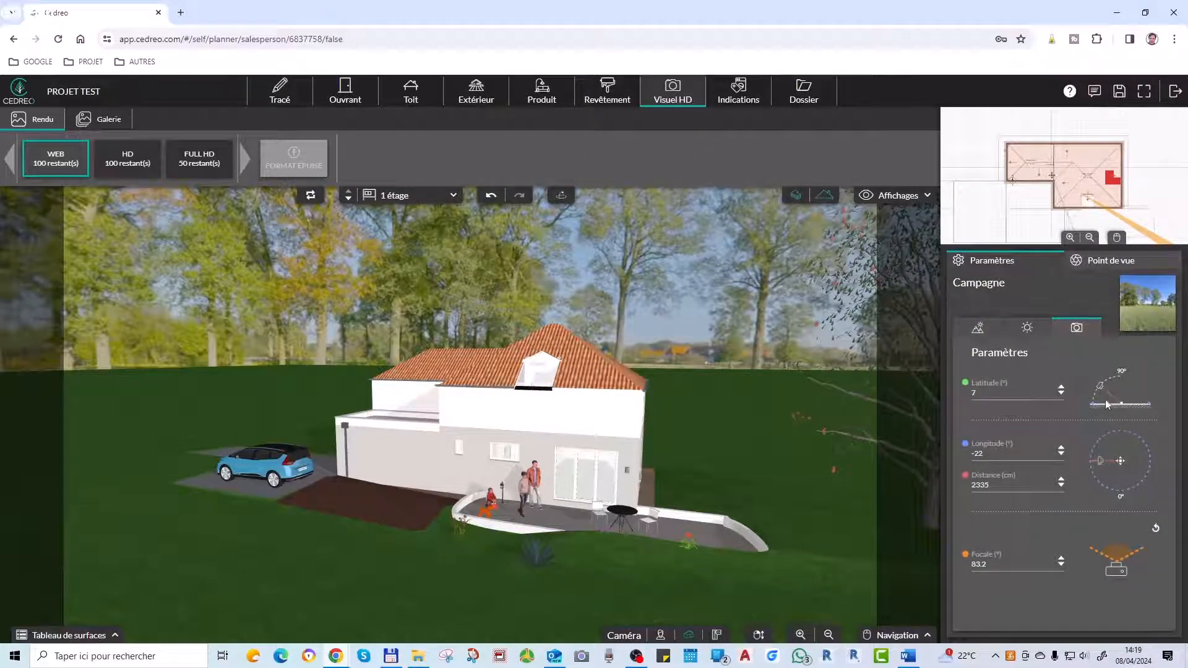
click(1062, 394)
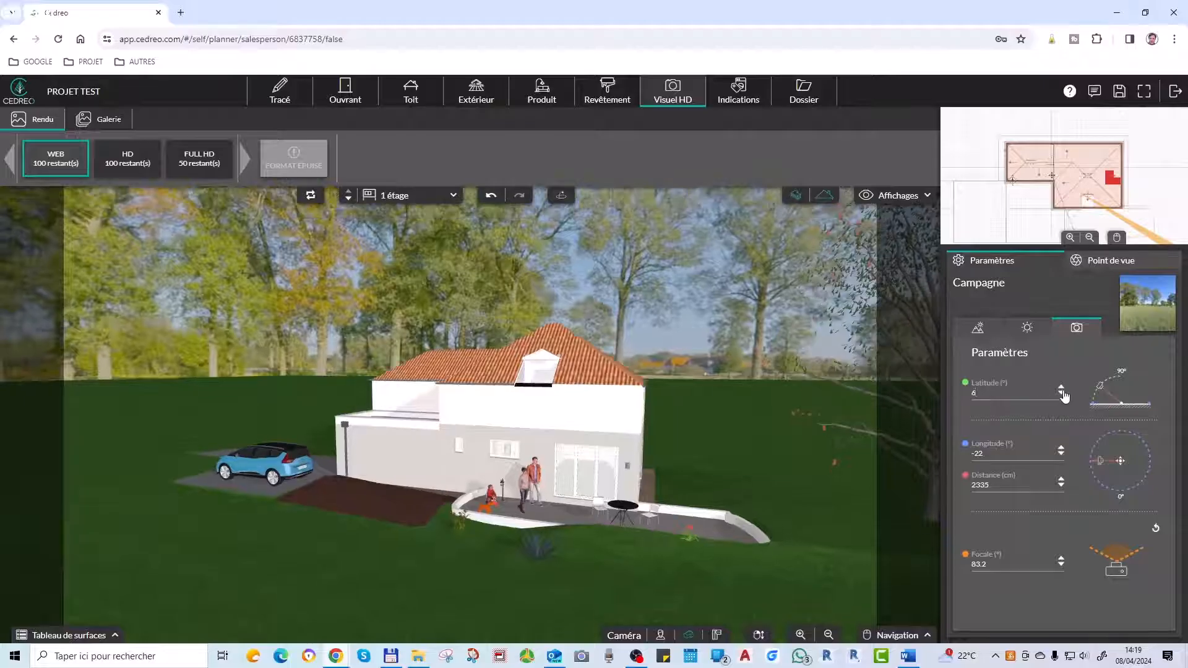
click(1062, 394)
click(1062, 394)
click(1062, 394)
click(1062, 393)
click(1061, 387)
click(1062, 387)
click(1062, 387)
click(1061, 387)
click(1062, 454)
click(1062, 456)
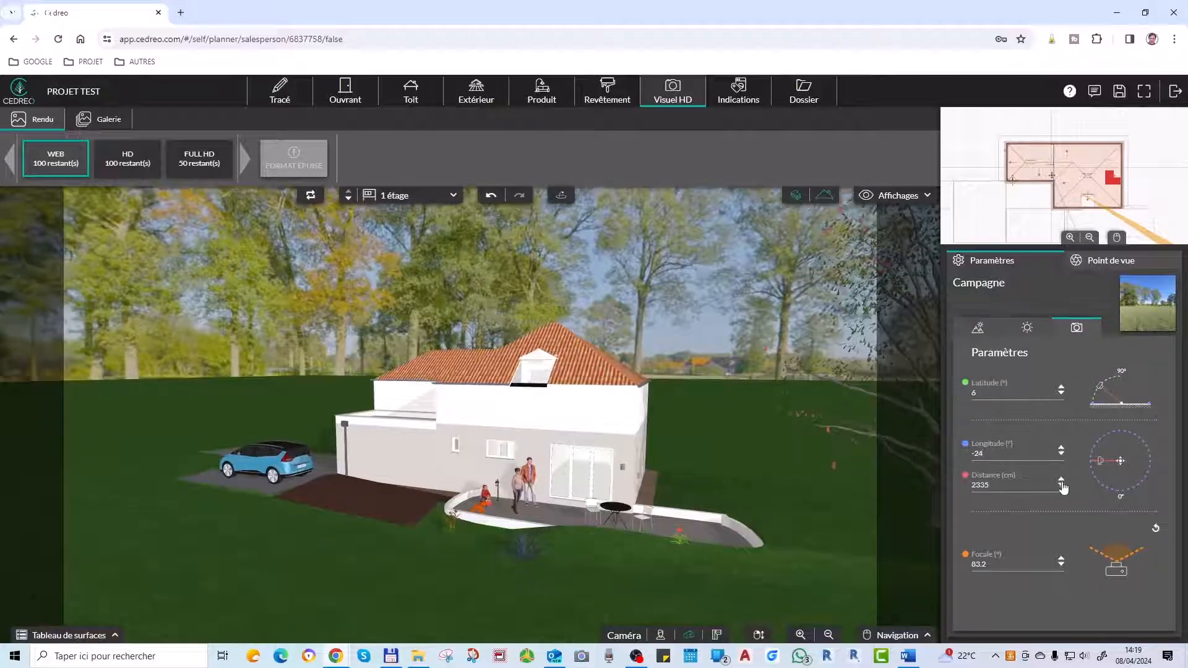
Set the camera's distance to 2235 cm.
click(1062, 485)
click(1062, 486)
click(1062, 486)
click(1062, 485)
click(1062, 486)
click(1062, 486)
click(1062, 486)
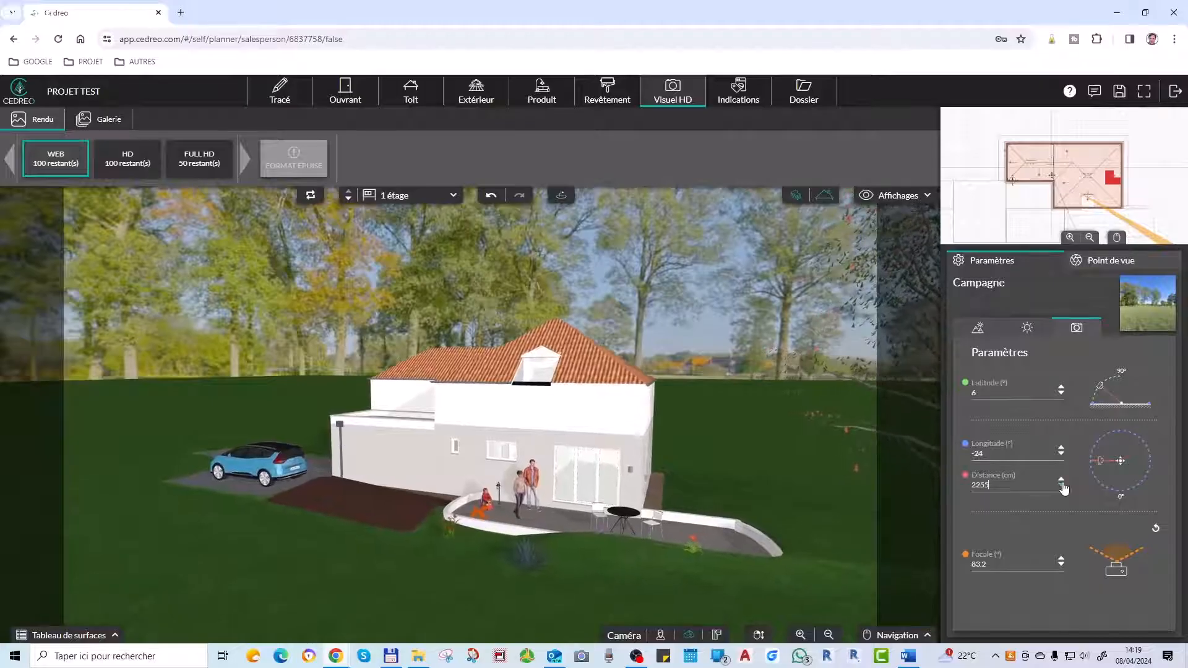
click(1062, 486)
click(1062, 486)
click(1062, 486)
Set the camera's focal angle to 81.2° and return to the environment choices.
click(1062, 565)
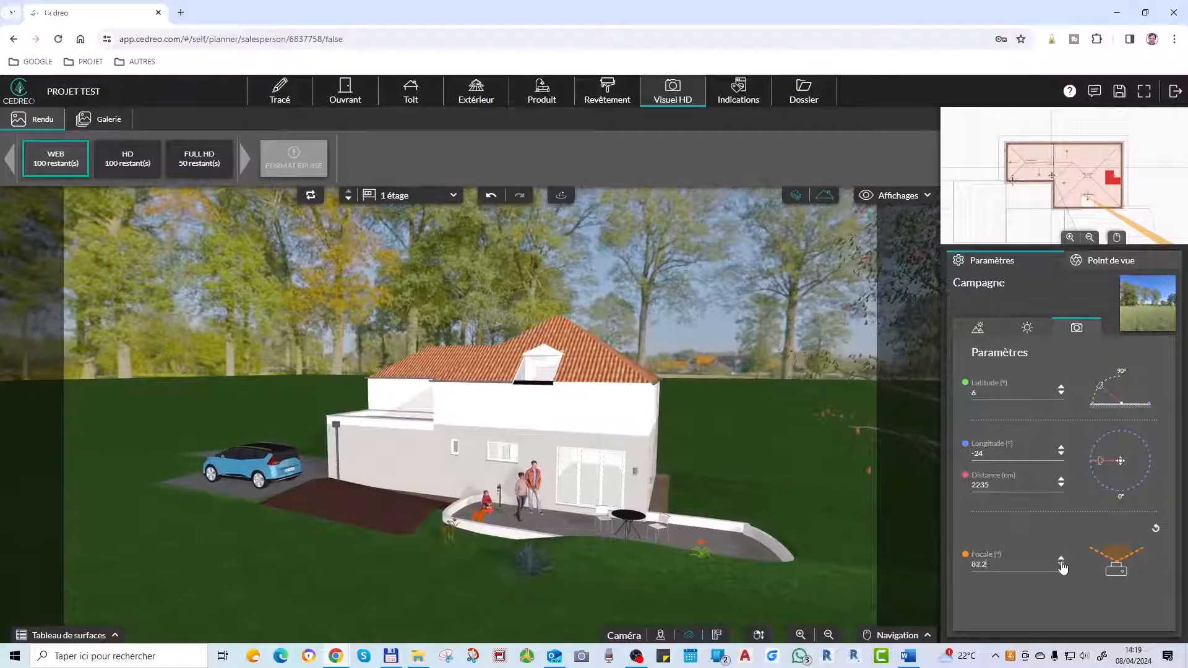
click(1062, 565)
click(1062, 565)
click(1062, 565)
click(1062, 565)
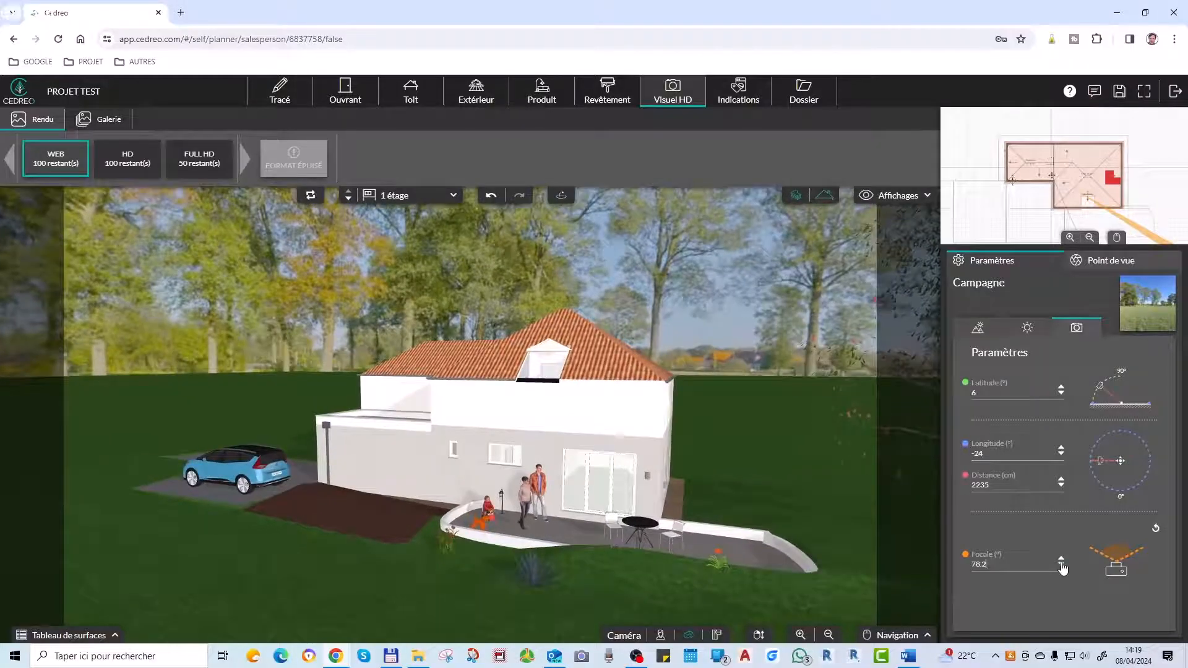
click(1062, 559)
click(1061, 559)
click(1061, 558)
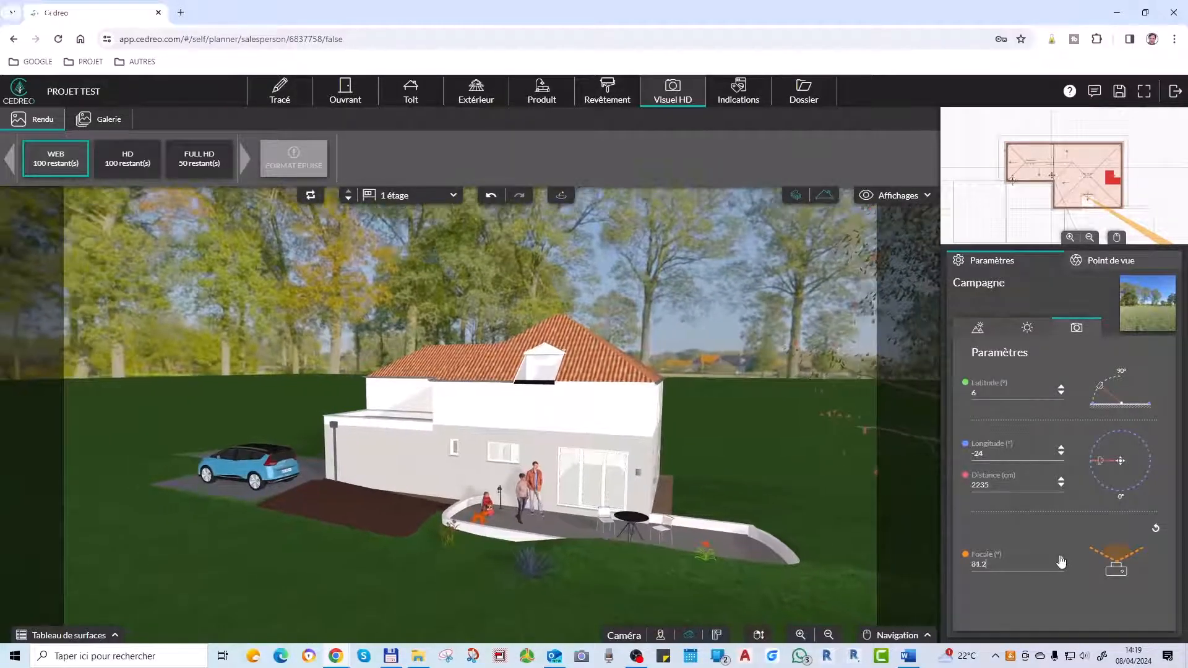
click(1027, 328)
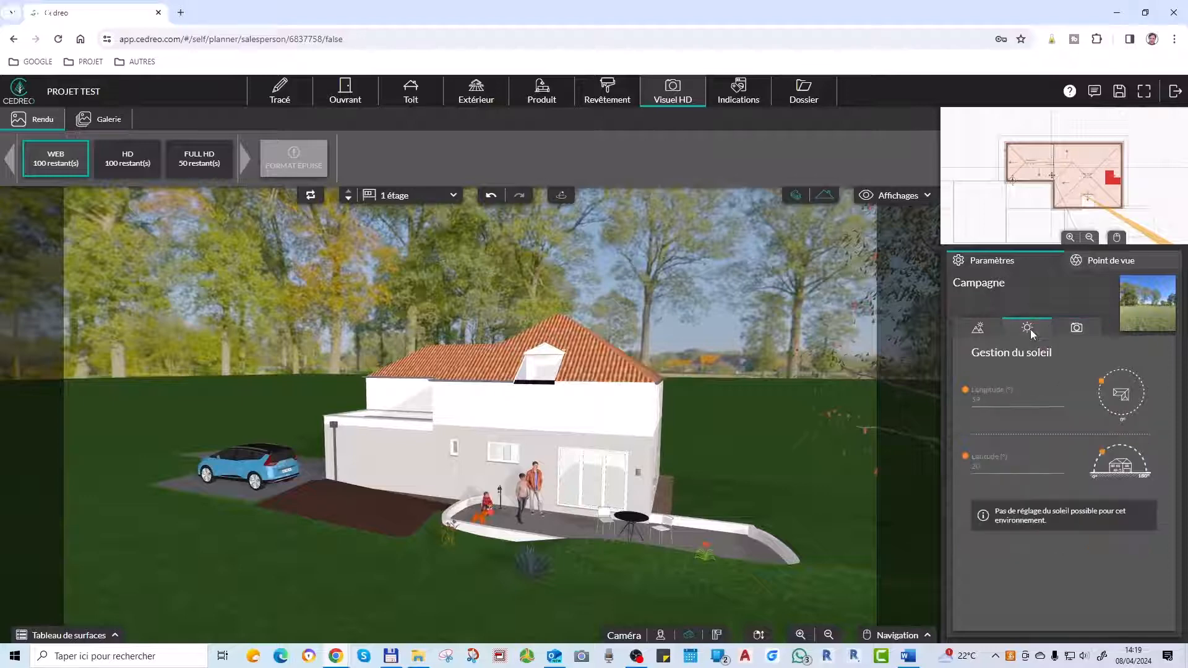
click(984, 329)
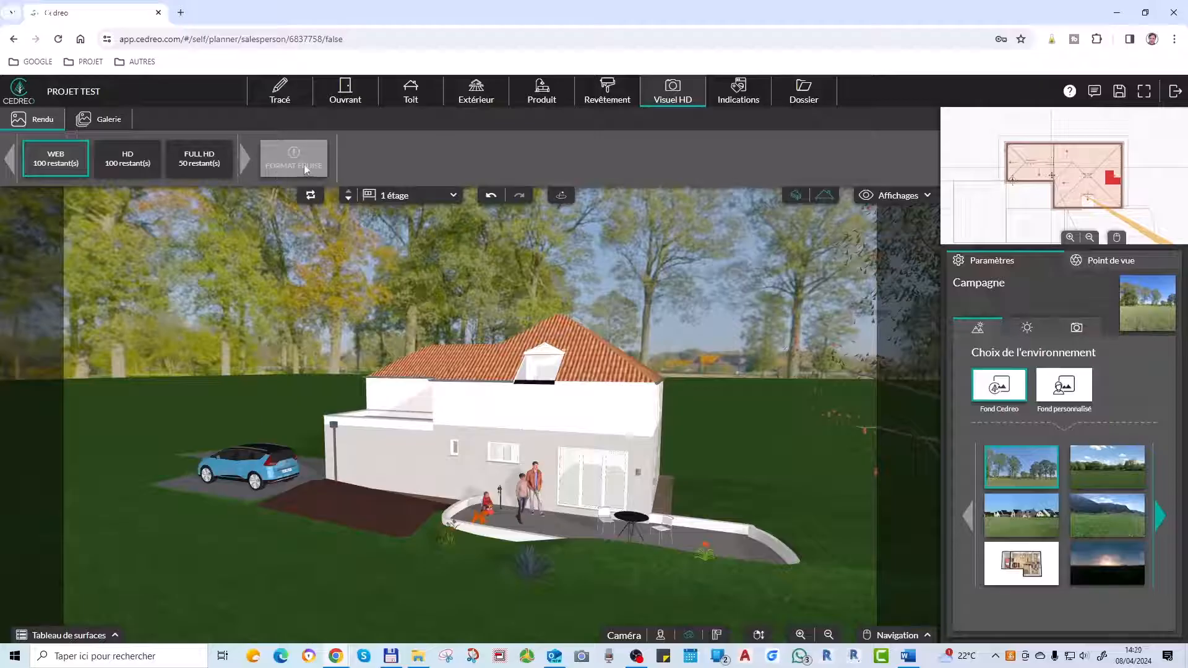
Go through the WEB, HD and FULL HD rendering formats and select FULL HD.
click(128, 161)
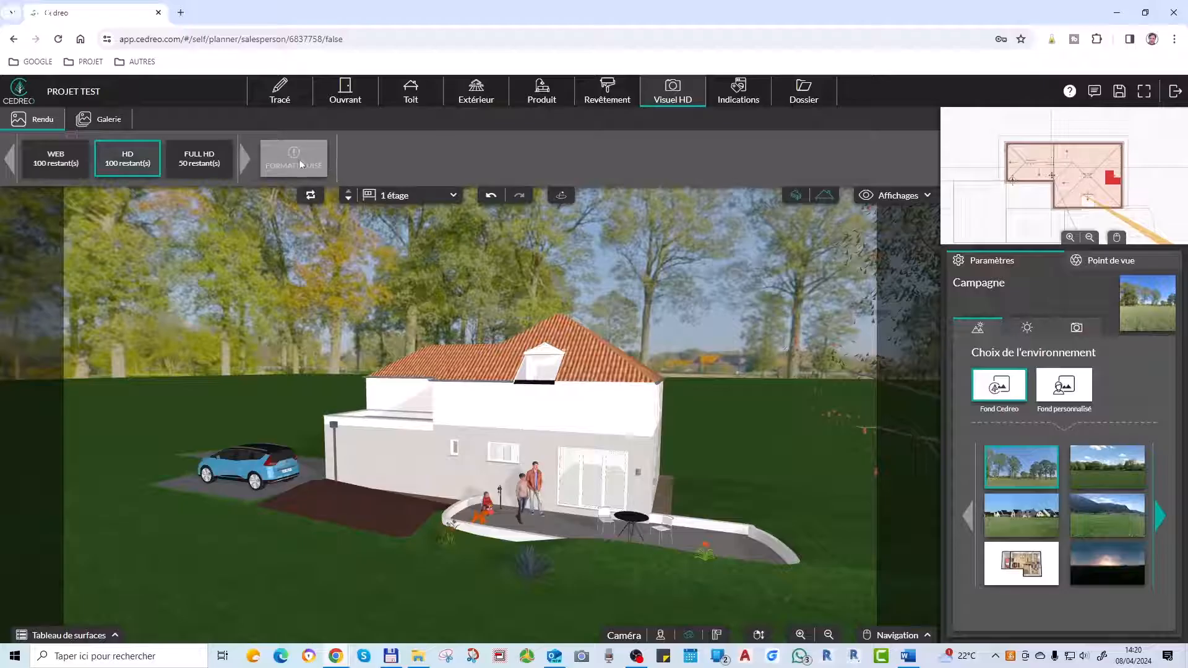
click(199, 162)
click(58, 163)
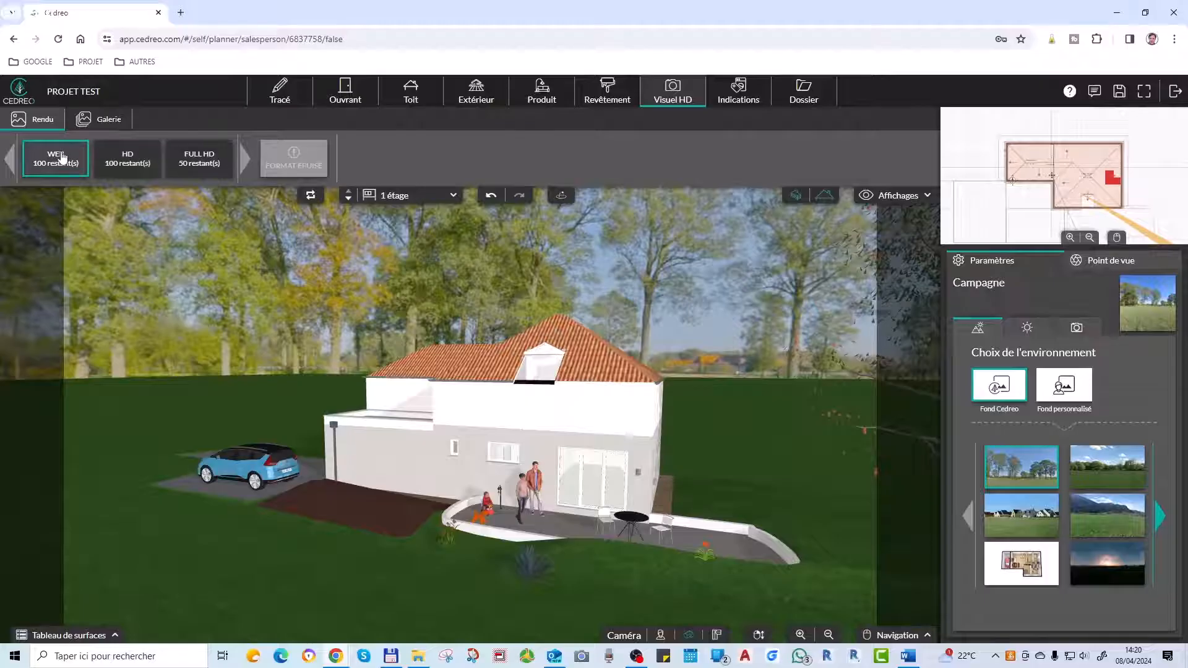
click(138, 165)
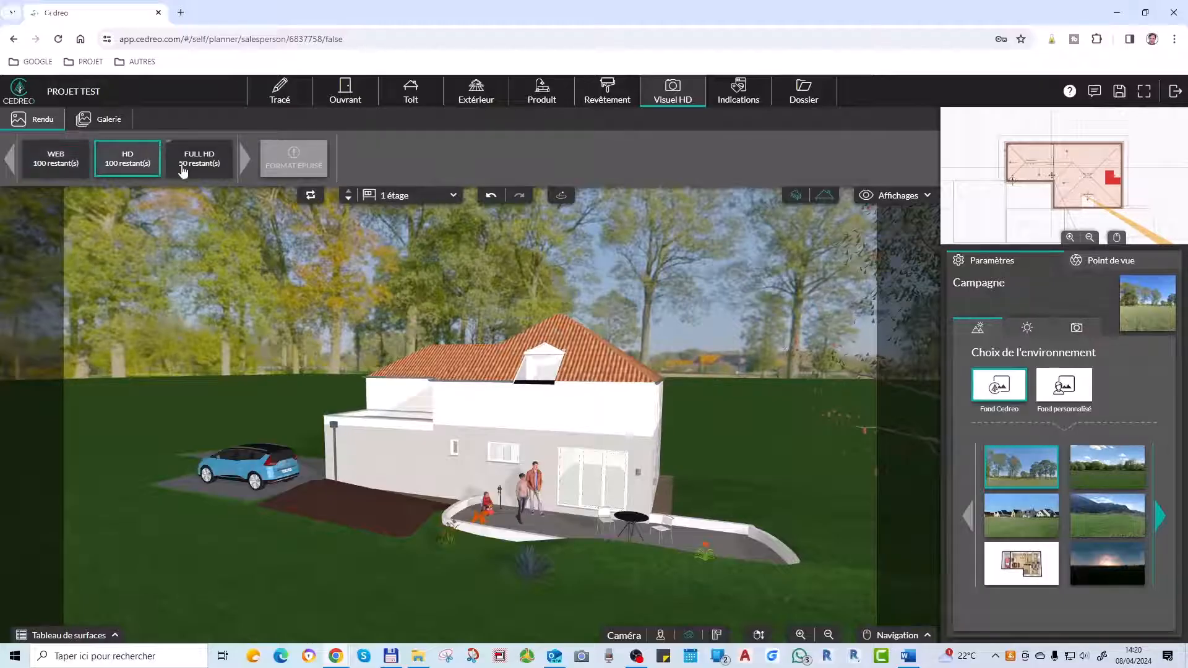
click(196, 169)
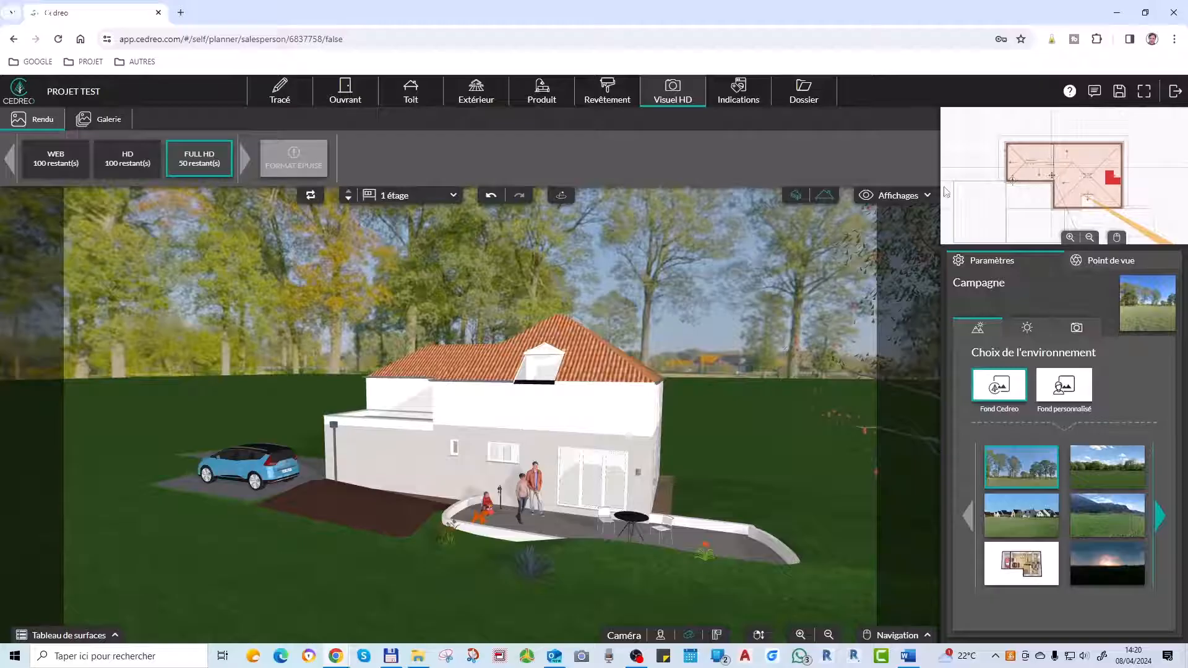
Try hiding the roof, the terrain level and the infinite ground one by one, and show each again.
click(906, 198)
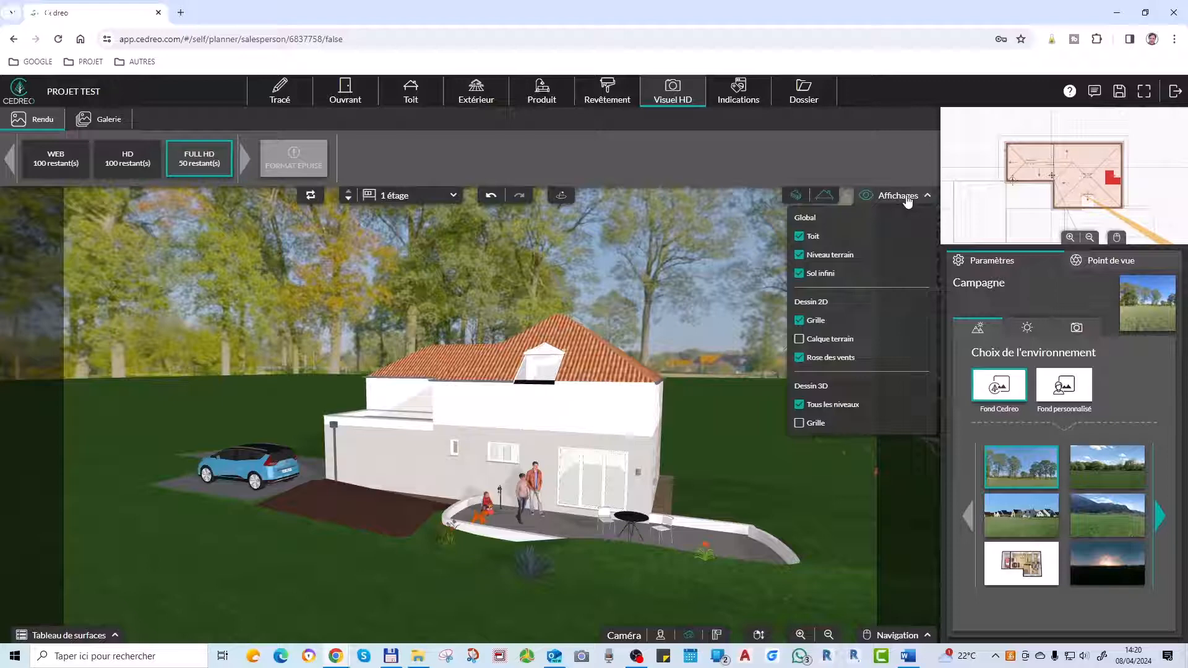
click(799, 237)
click(799, 237)
click(800, 256)
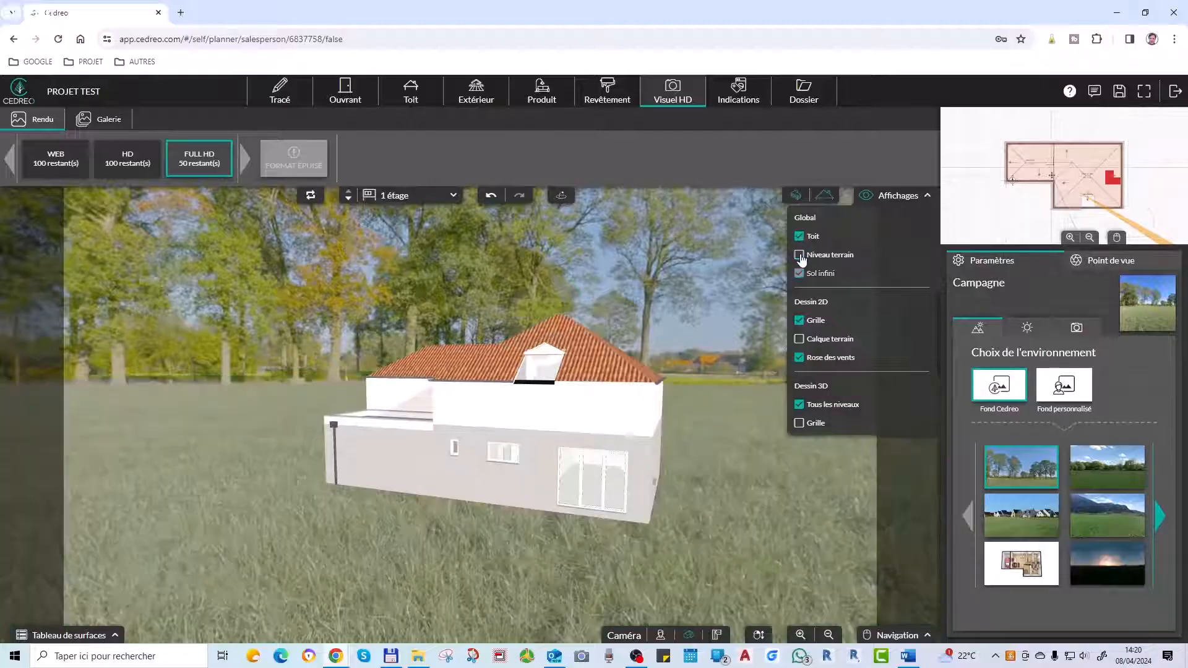
click(800, 255)
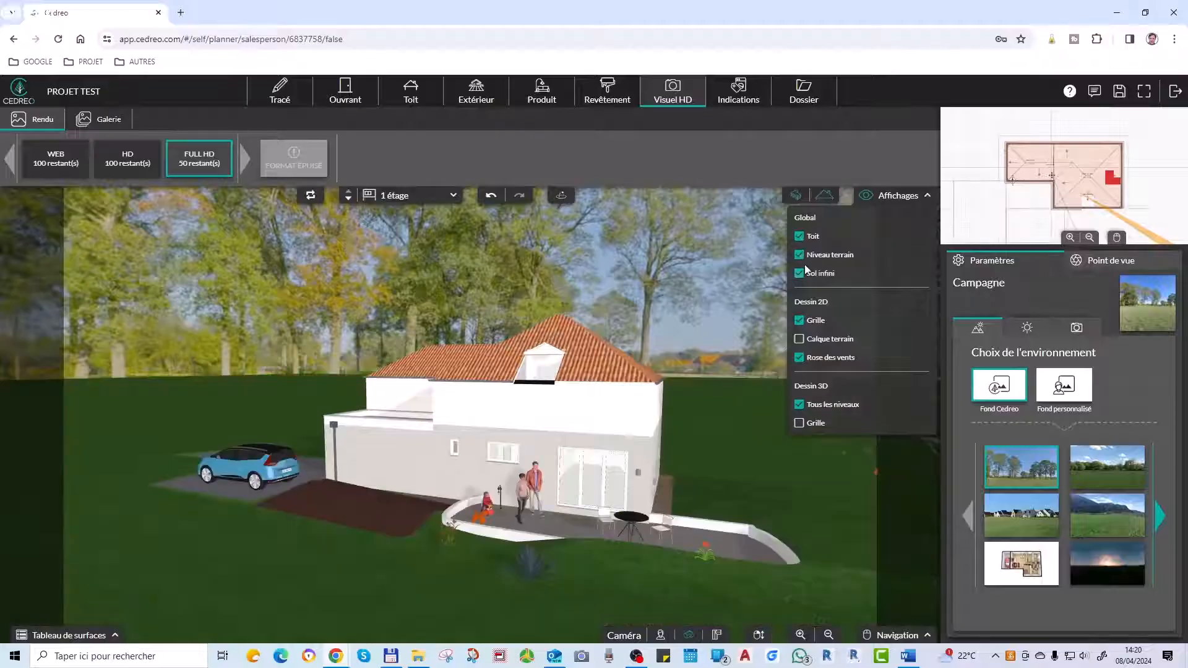
click(800, 274)
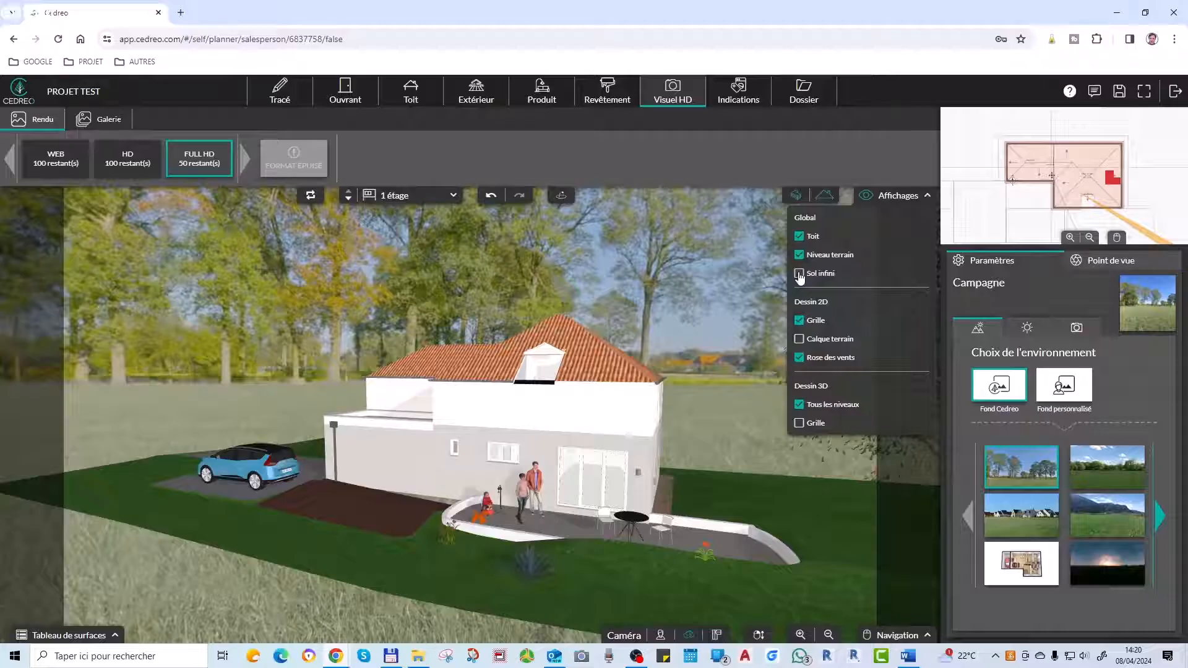
click(800, 275)
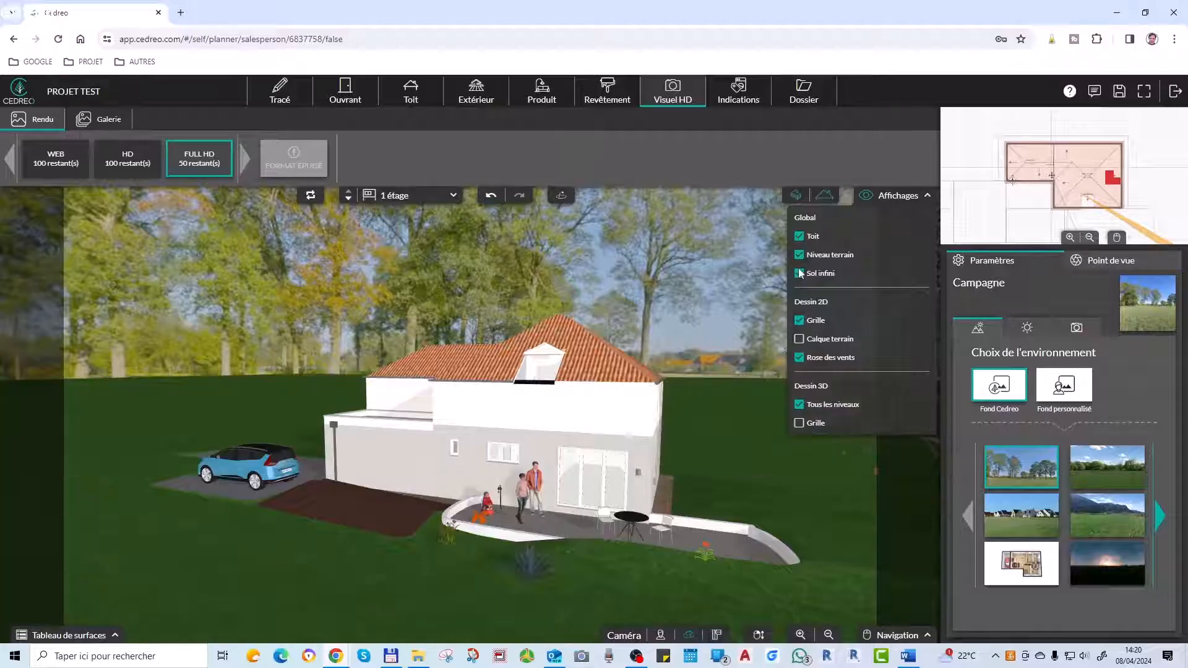
Toggle the 2D grid, terrain layer and all-levels display options, and close the display options.
click(799, 321)
click(799, 322)
click(800, 341)
click(800, 406)
click(800, 405)
click(883, 205)
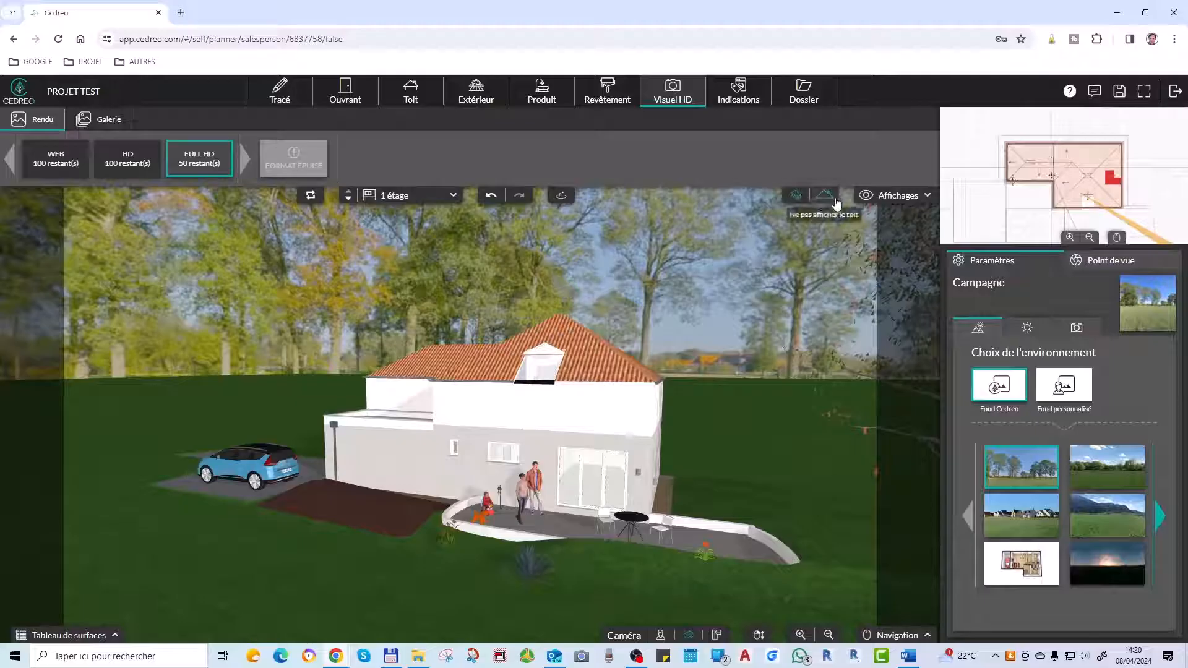
Go through the RDC, 1 étage and Terrain levels in the 3D view, ending on Terrain.
click(428, 198)
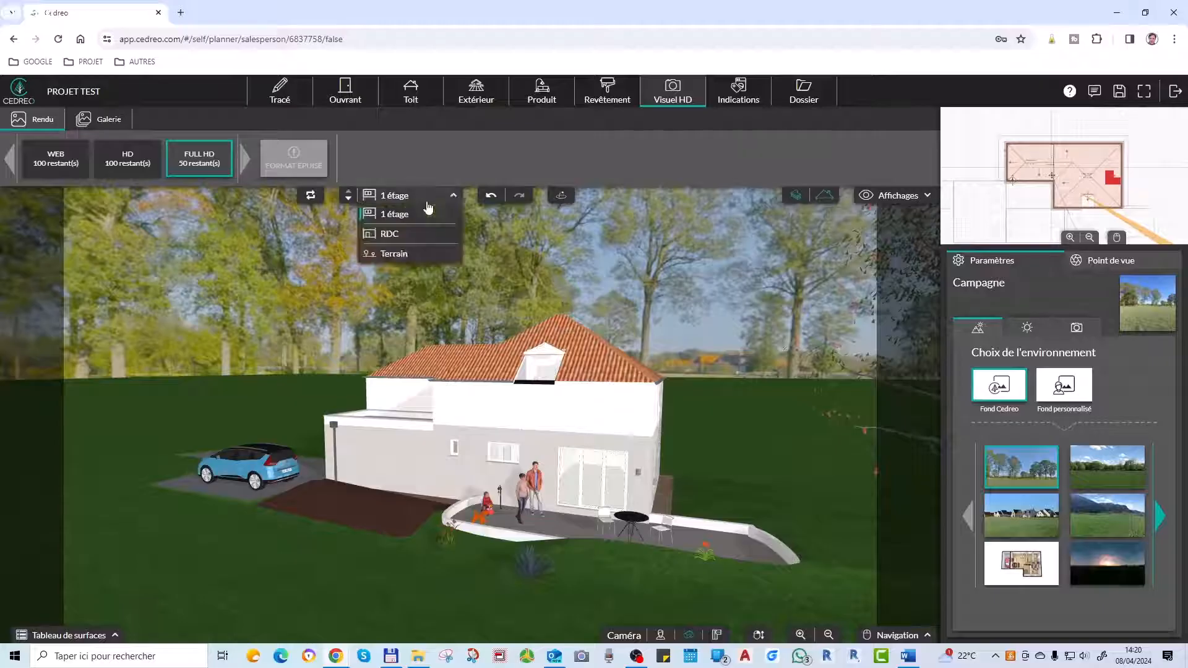
click(419, 228)
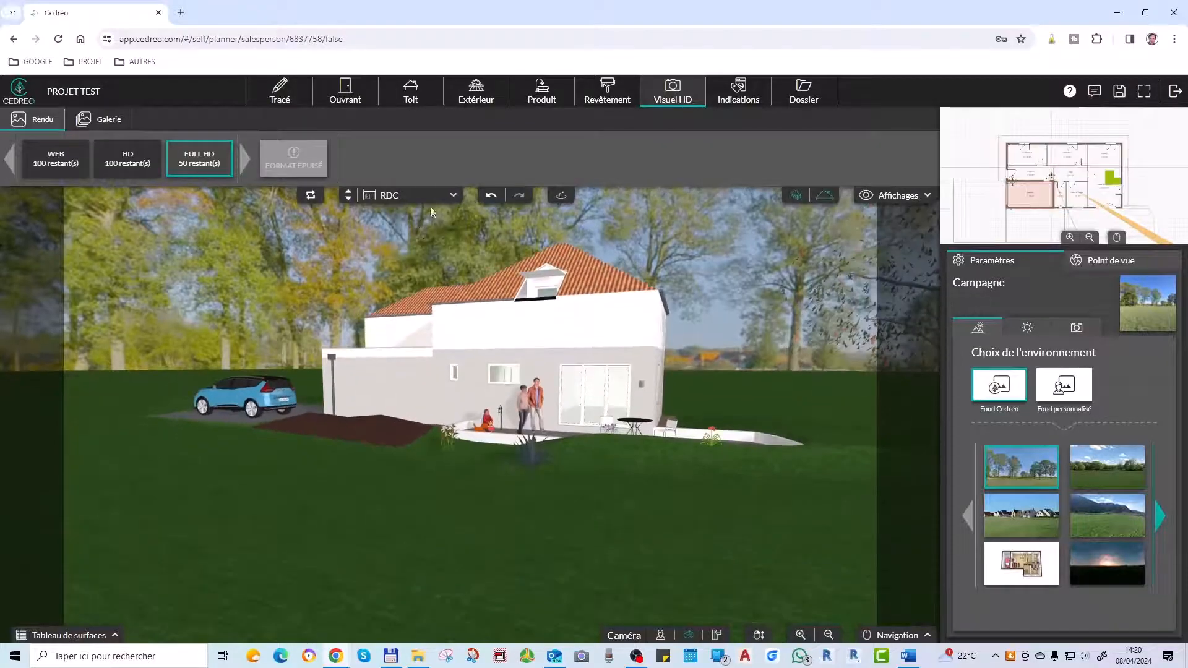
click(431, 196)
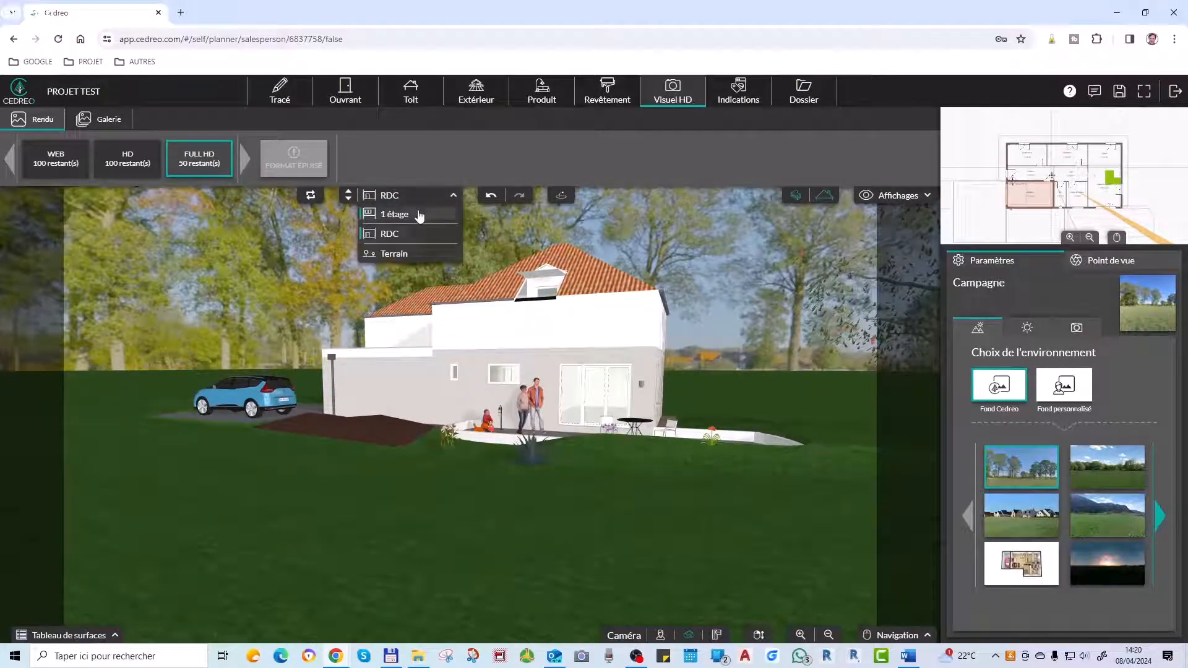
click(418, 214)
click(414, 197)
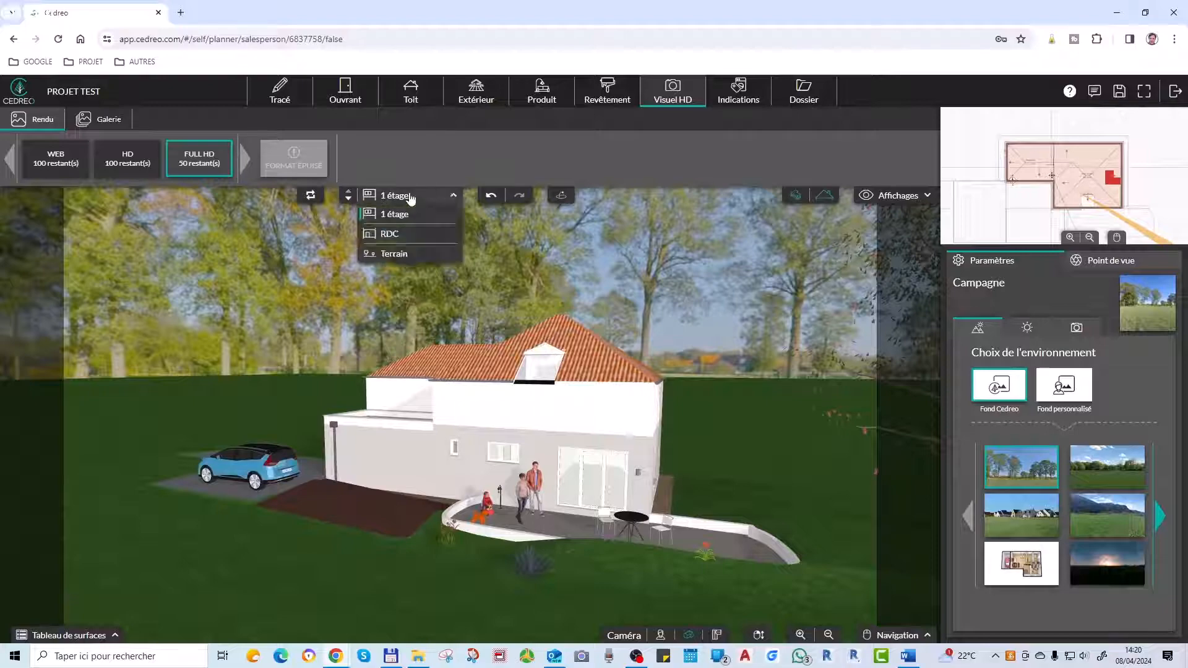
click(416, 251)
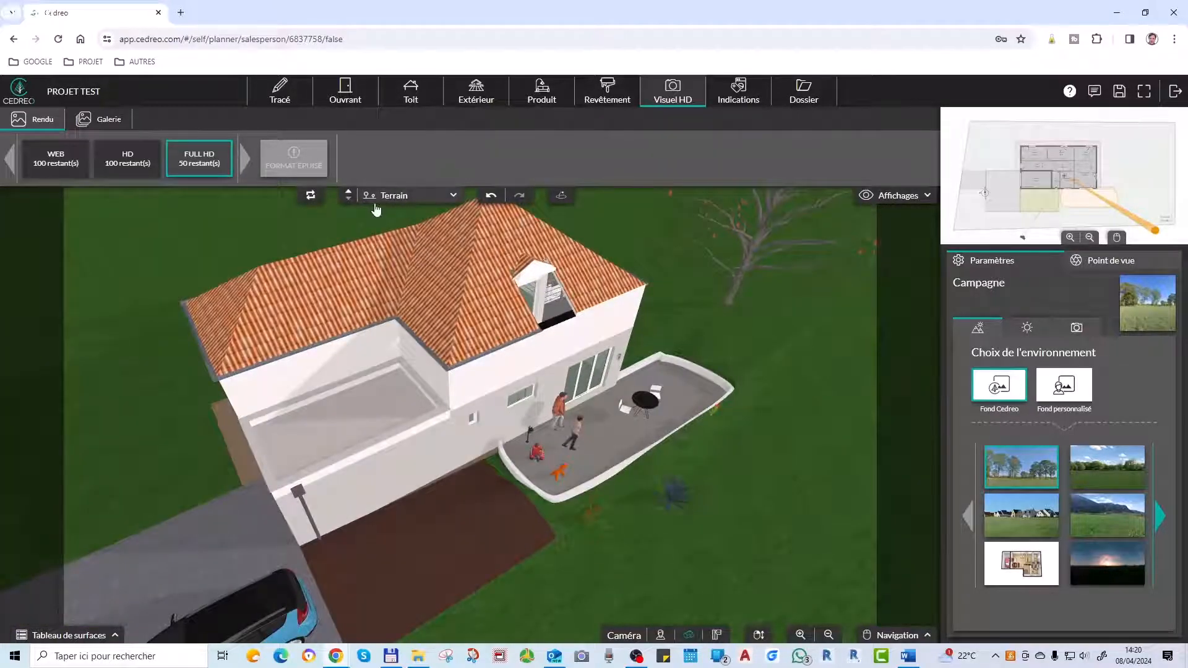
click(375, 205)
click(393, 233)
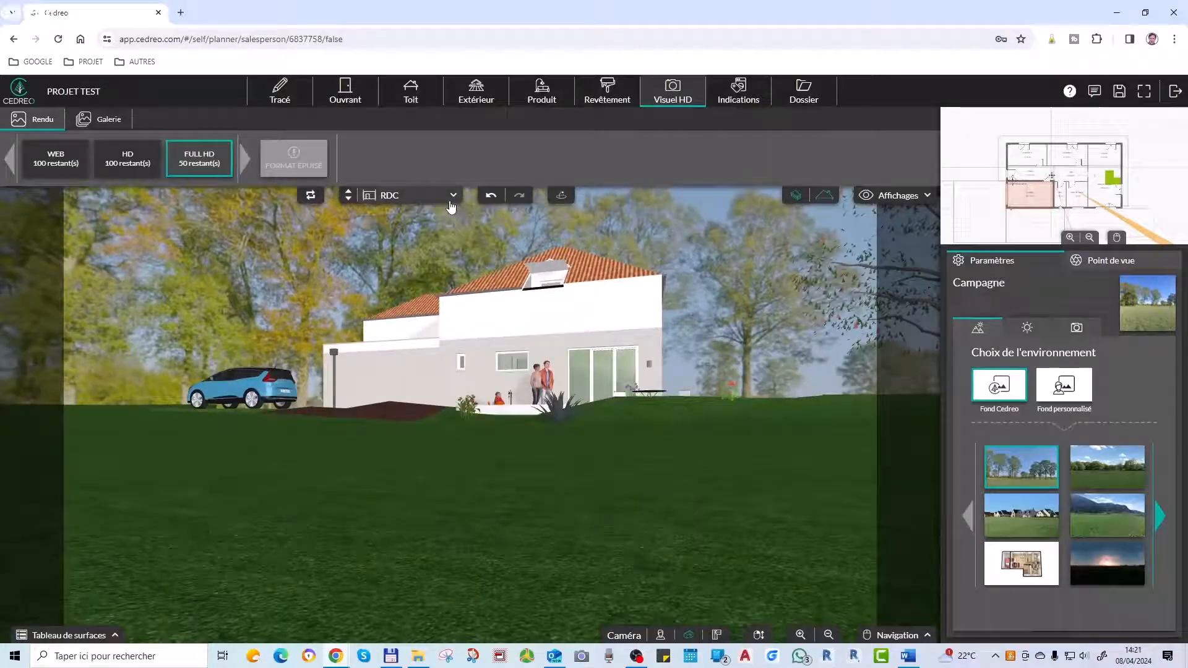
click(409, 195)
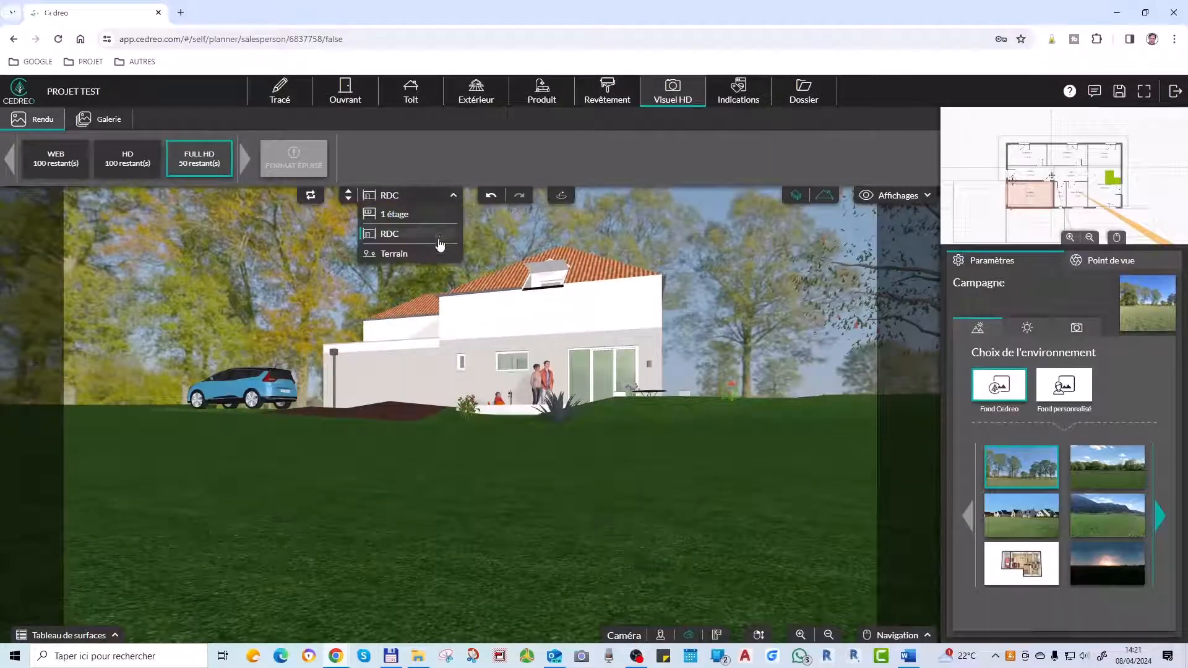
click(433, 254)
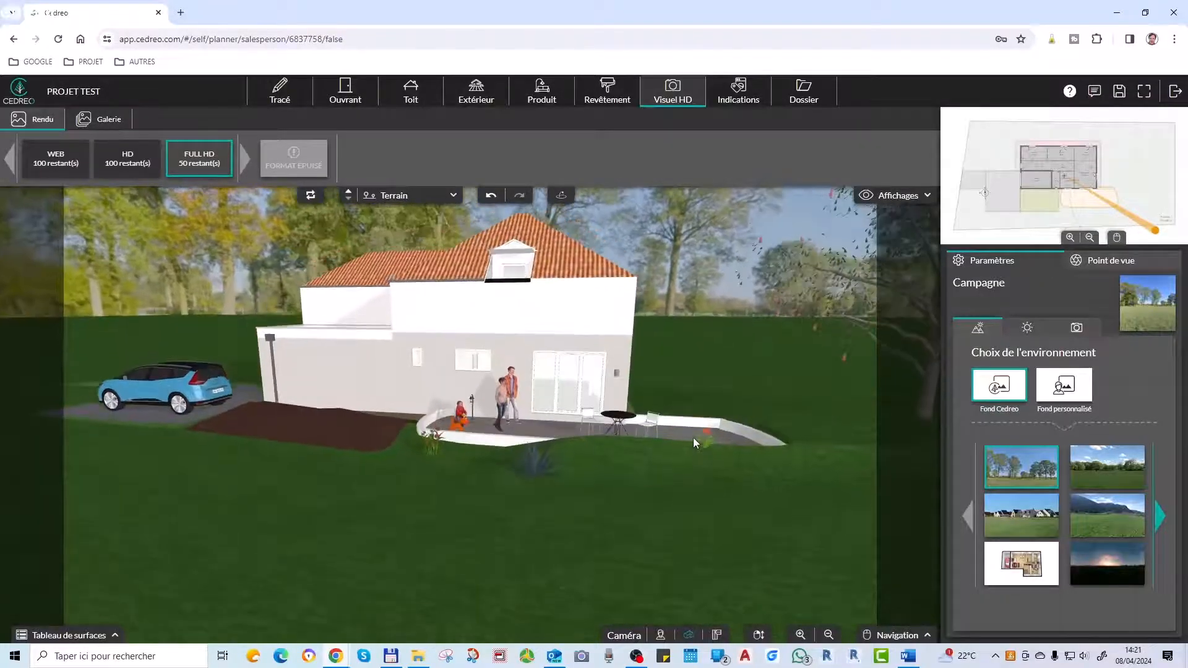
Set the camera's focal angle to 92.2° for the Terrain view.
click(1028, 329)
click(1077, 328)
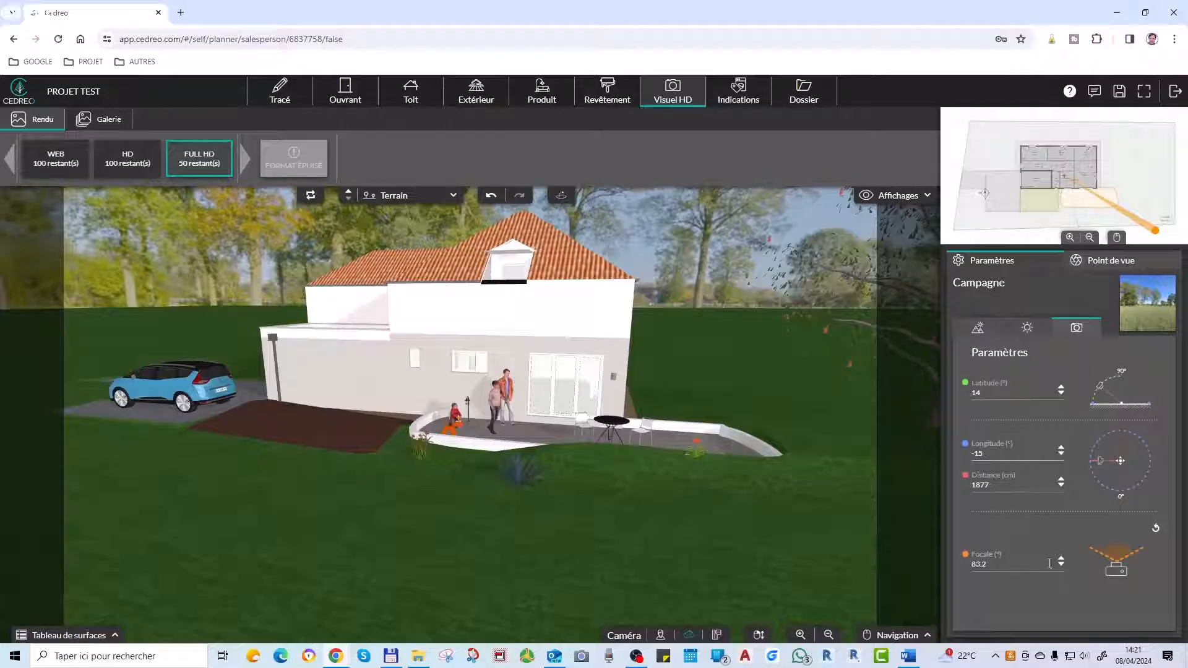
click(1062, 558)
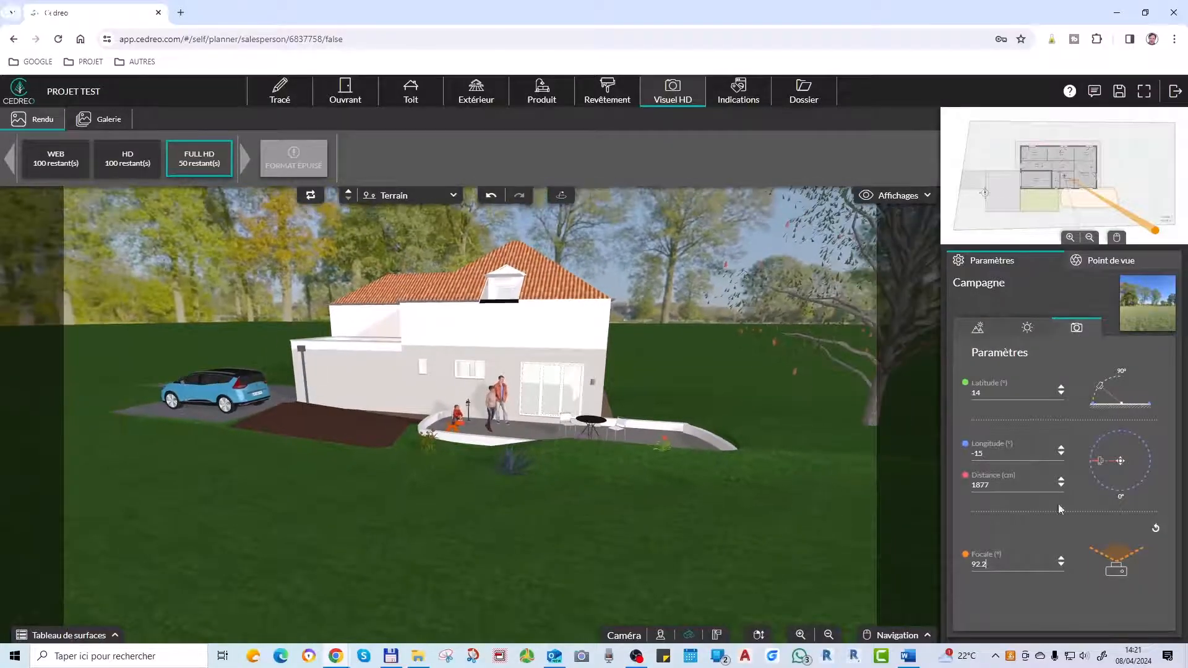
Set the camera's longitude to -22°, latitude to 22° and distance to 2027 cm.
click(1061, 457)
click(1061, 457)
click(1061, 457)
click(1061, 457)
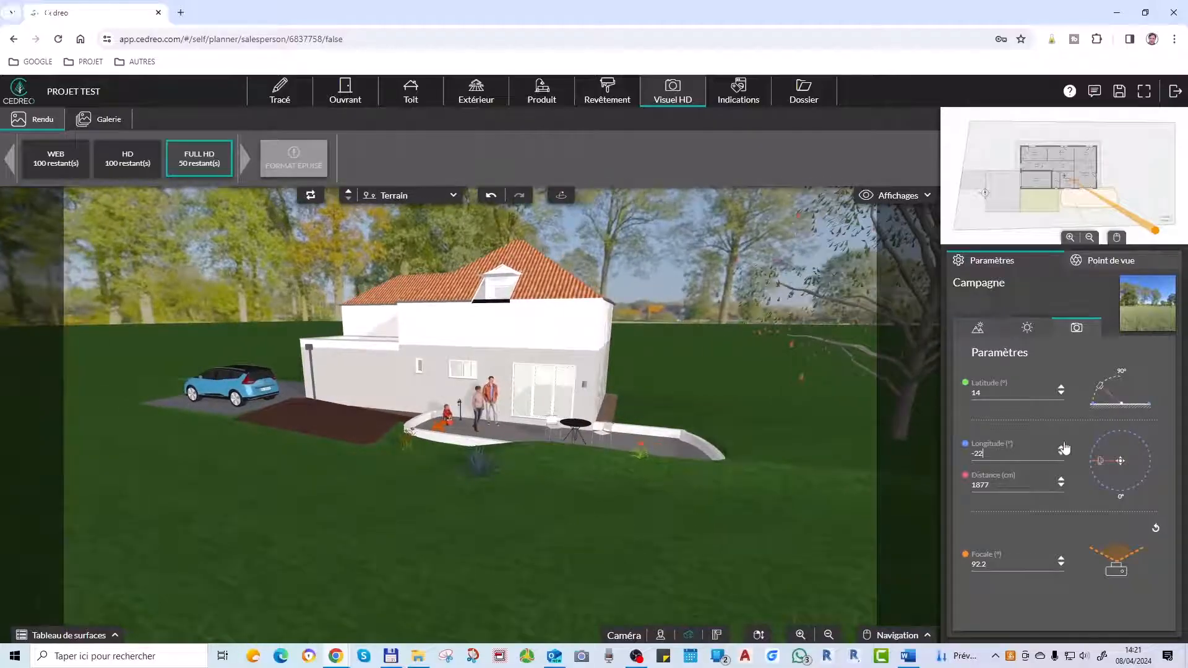
click(1062, 390)
click(1061, 482)
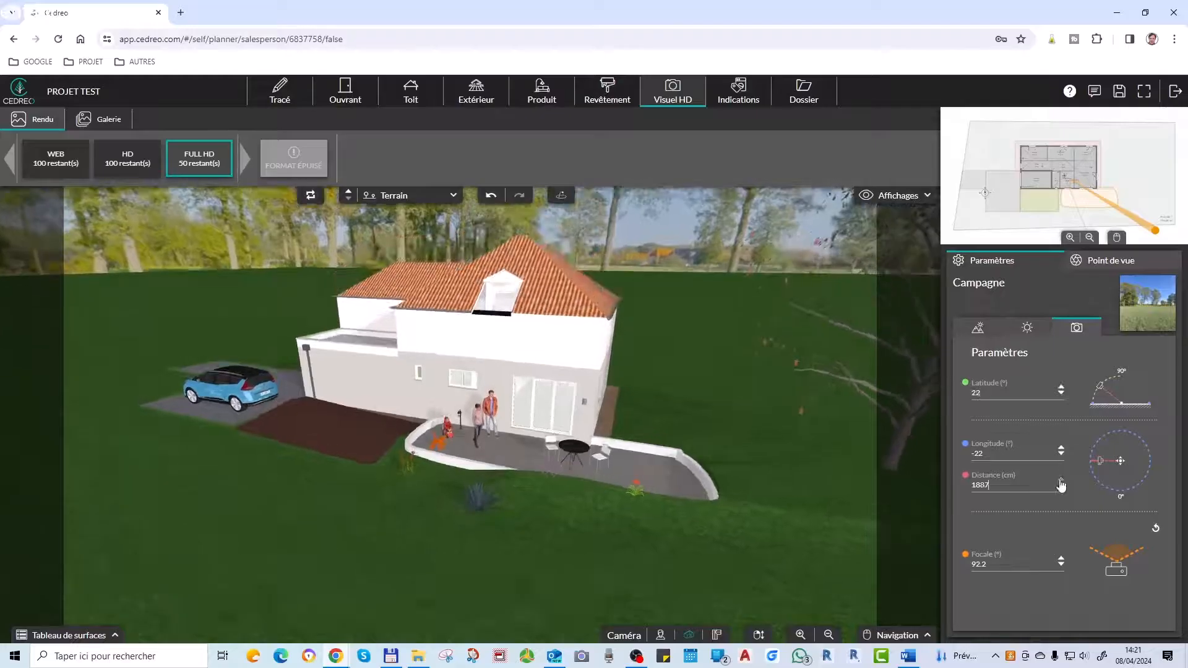
click(1061, 489)
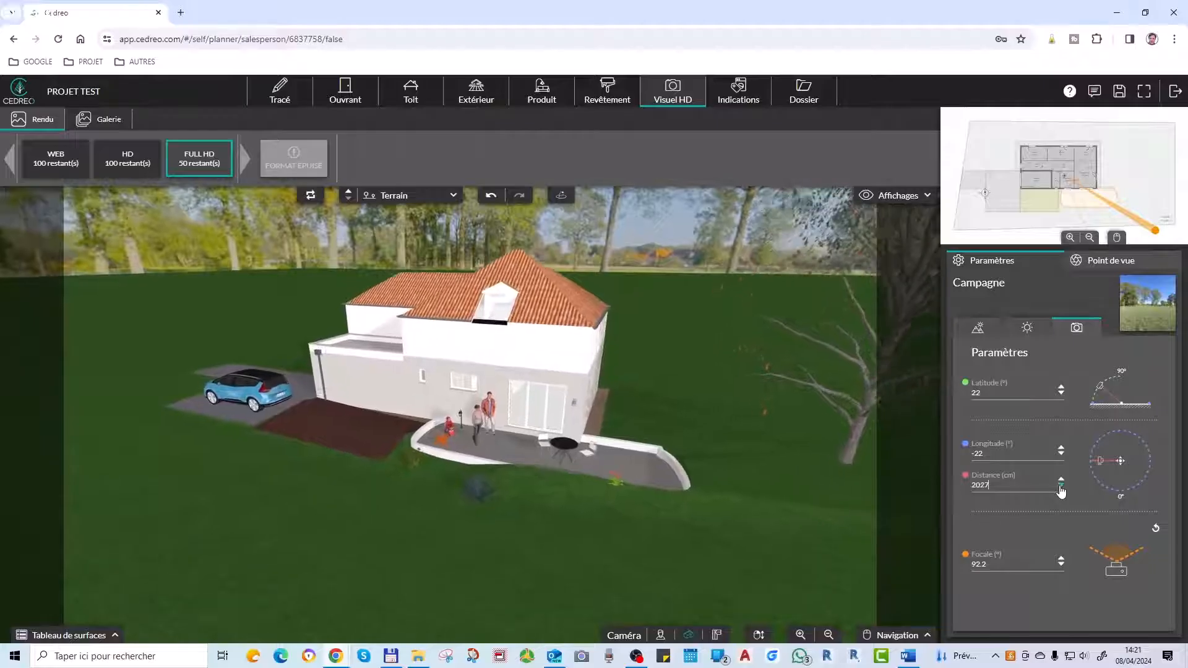
Compare the camera framing of the house between the Terrain and RDC levels, and return to Terrain.
drag(660, 484, 664, 442)
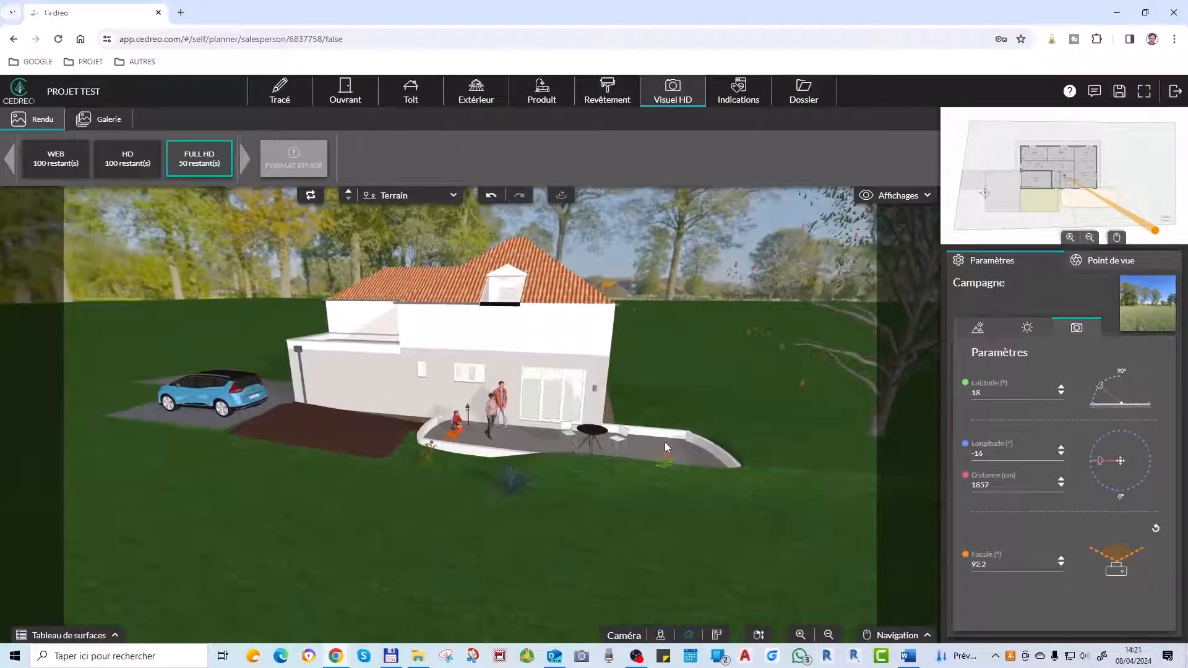
scroll(546, 228, up, 1)
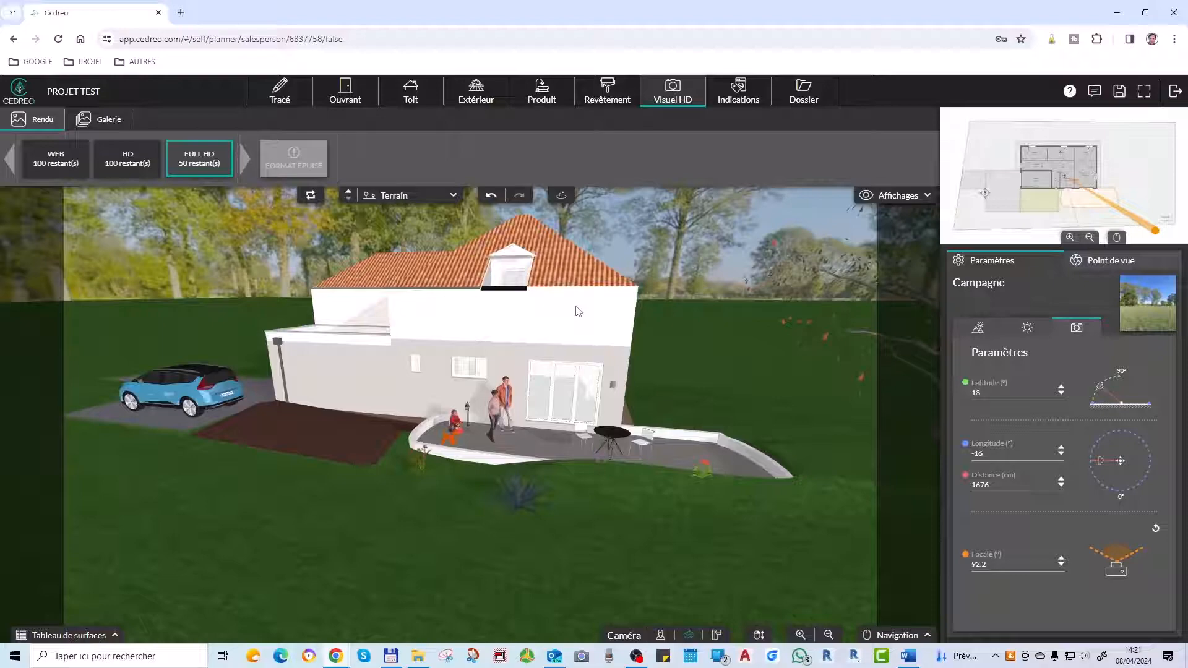
click(416, 197)
click(408, 234)
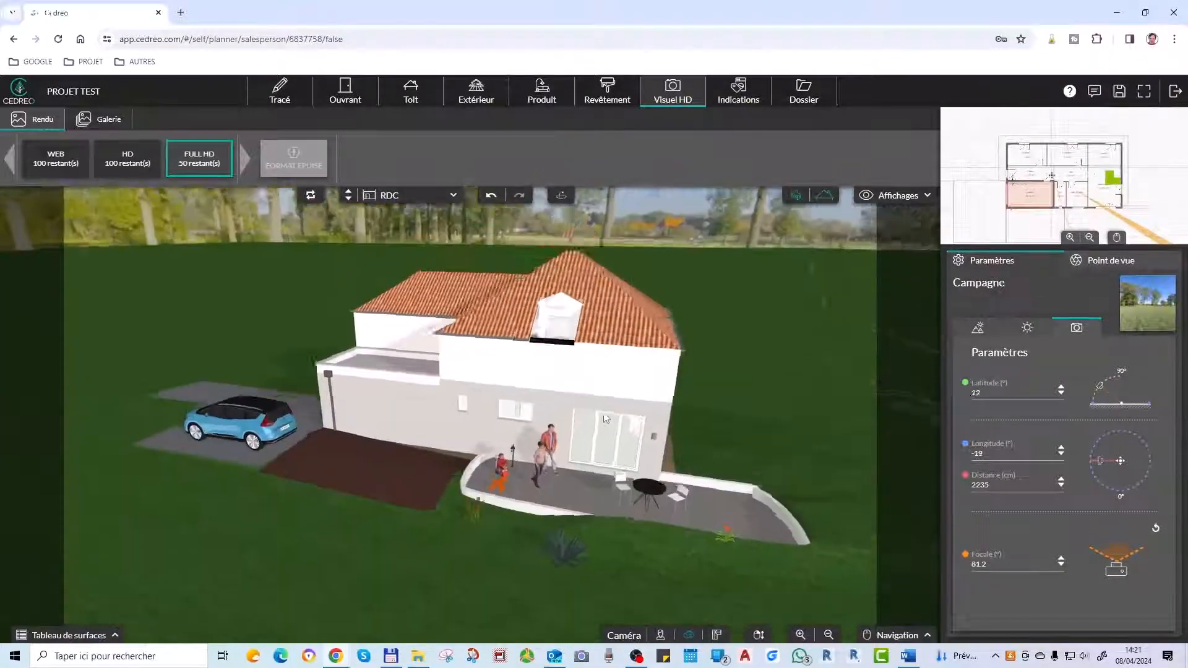
drag(604, 413, 600, 398)
click(402, 195)
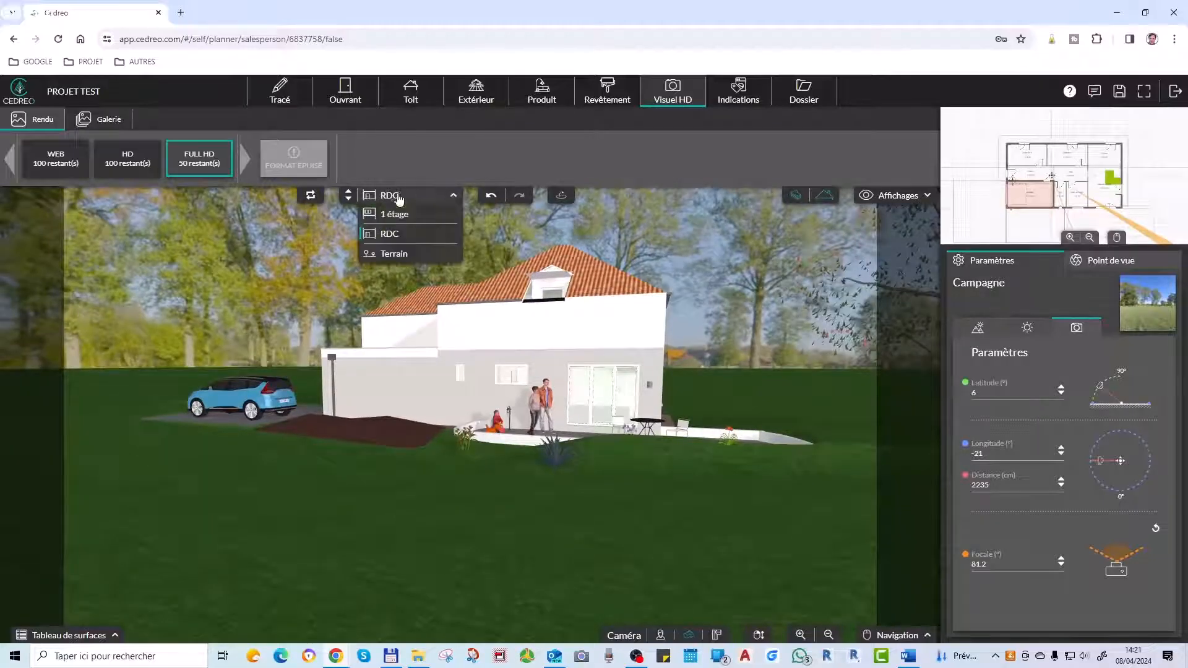
click(397, 251)
Frame the camera closely on the terrace, with the family and garden table in view at latitude 16° and longitude -20°.
drag(573, 402, 578, 382)
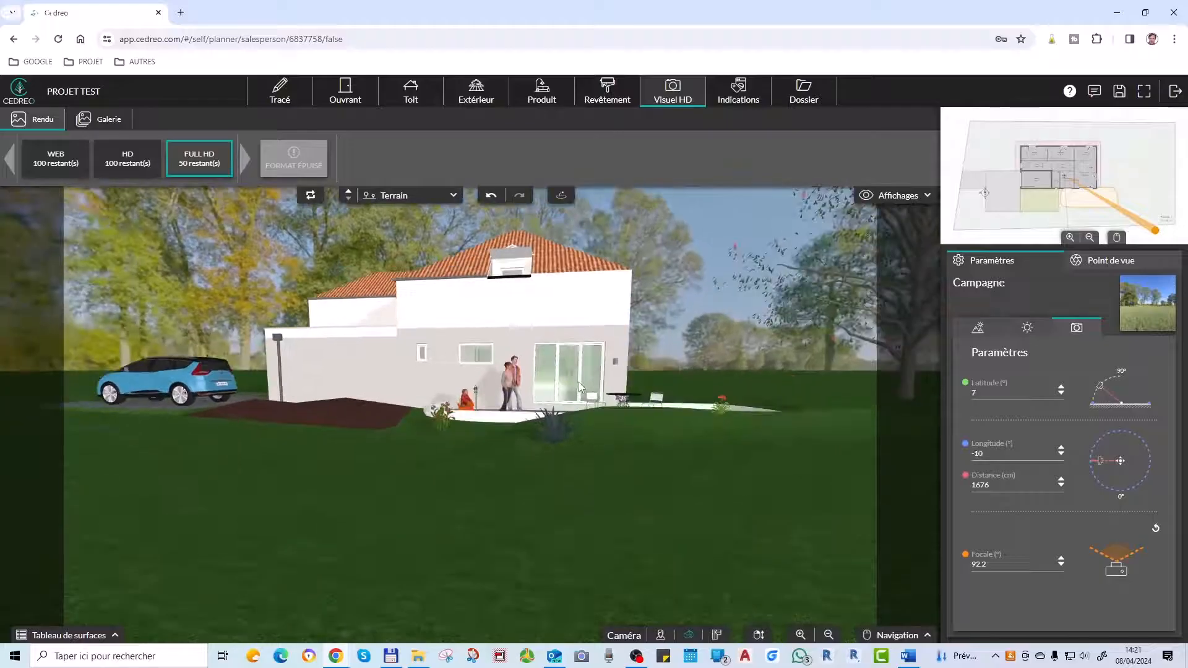
scroll(566, 286, up, 3)
scroll(521, 425, up, 5)
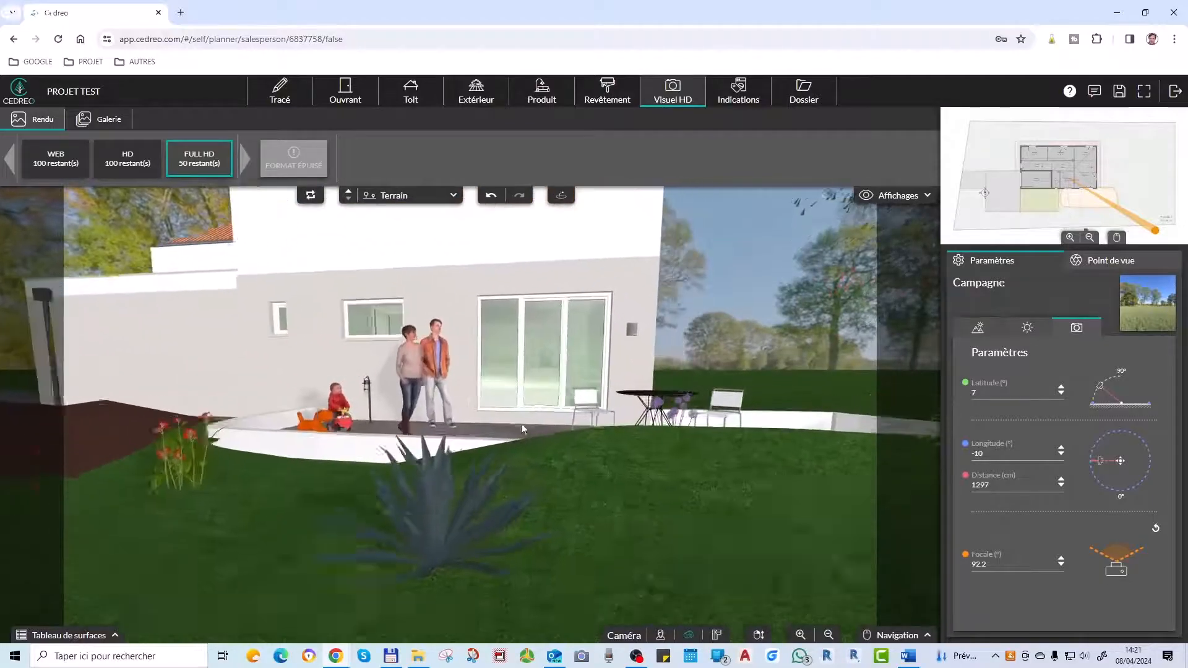
scroll(555, 581, down, 5)
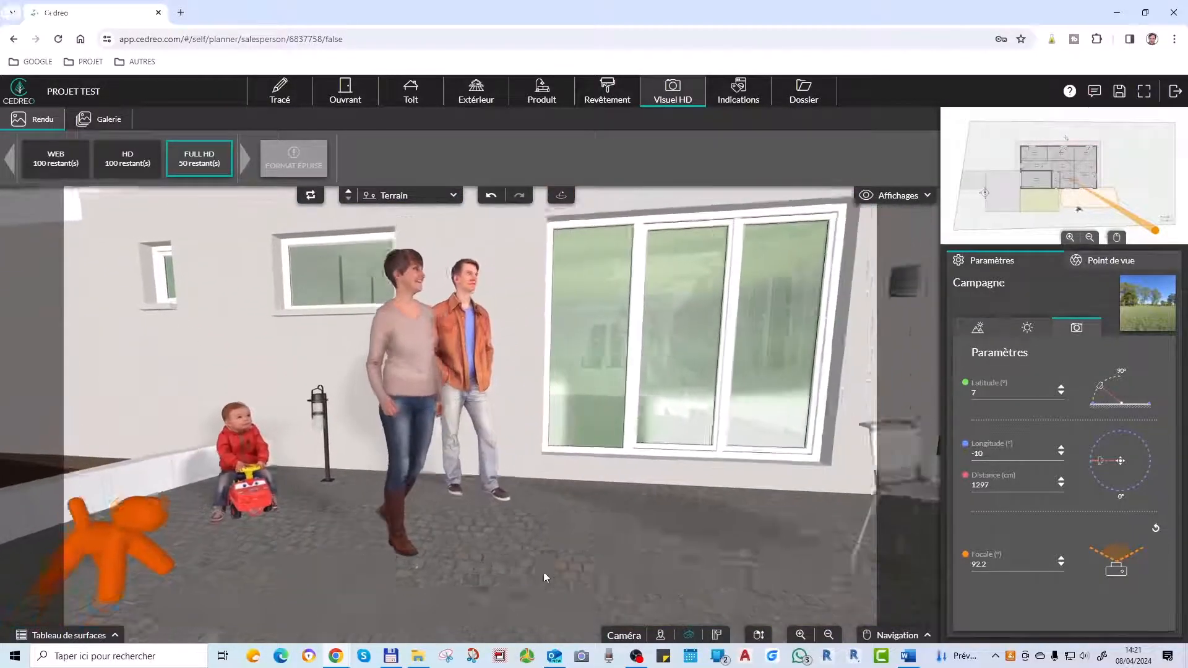
scroll(565, 510, down, 5)
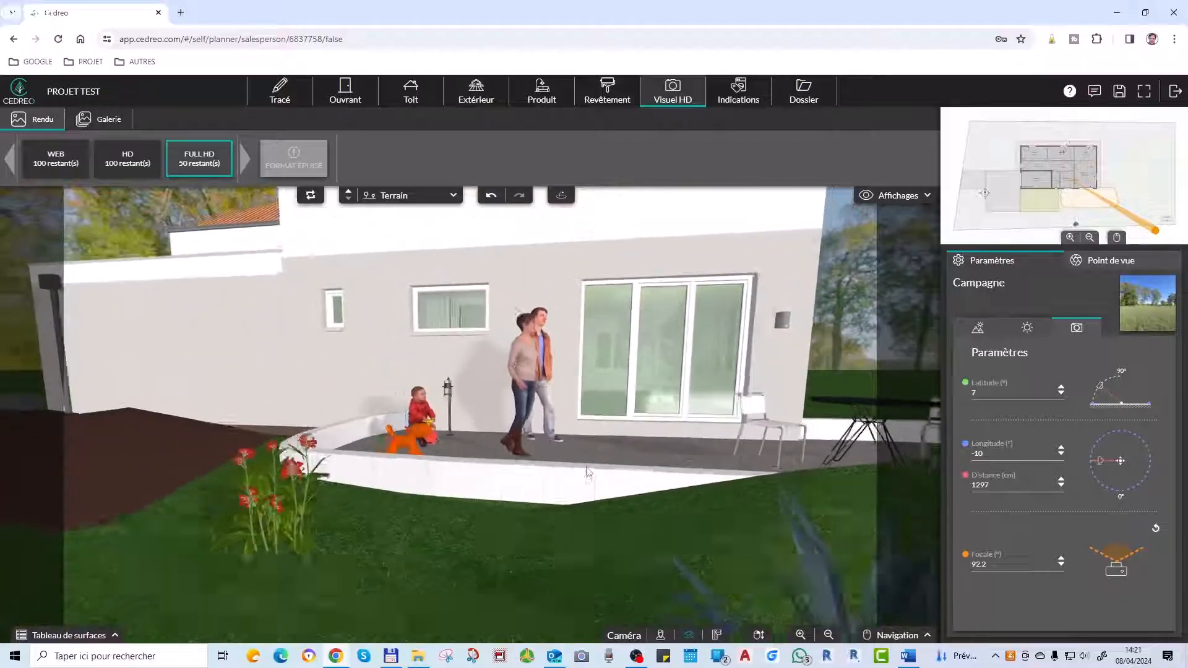
right_drag(633, 426, 566, 404)
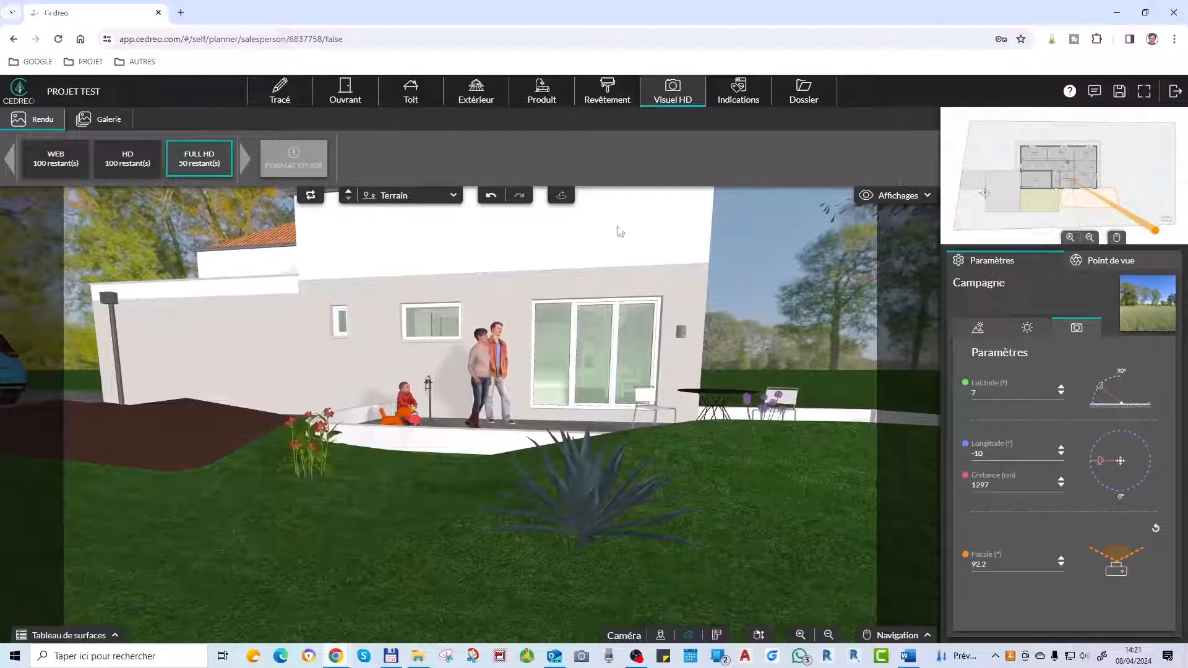
click(562, 200)
drag(593, 325, 581, 342)
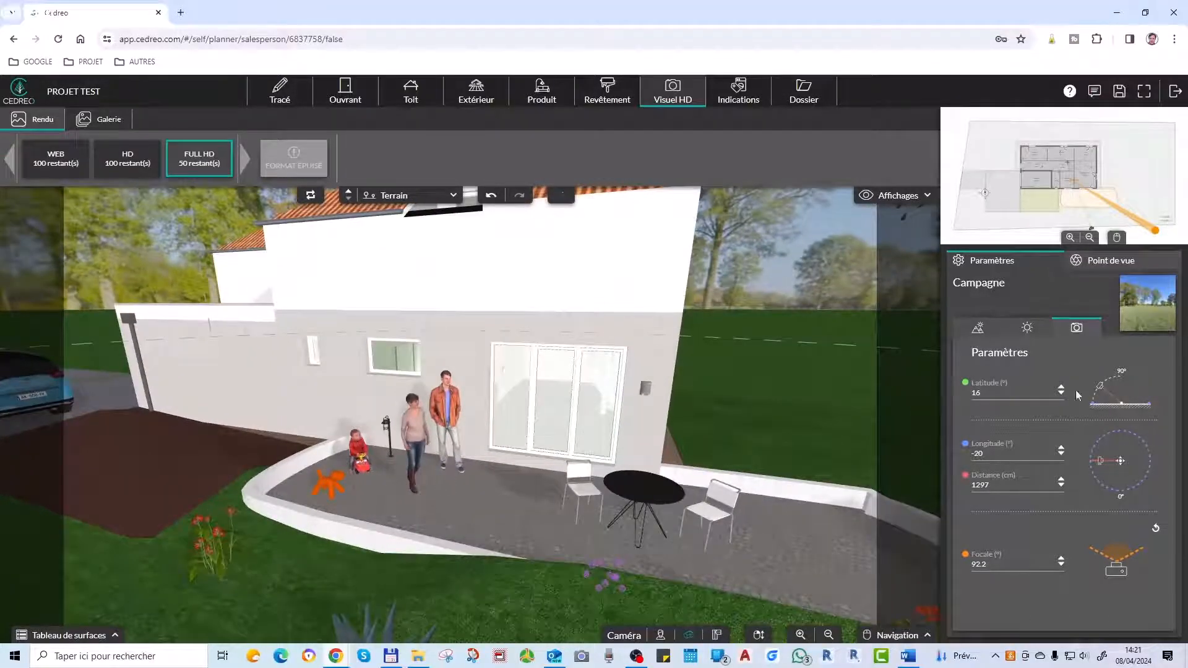
Go through the Environment blanc, Montagne and Prairie (Soleil) environments and select Coucher de soleil.
click(1027, 329)
click(978, 327)
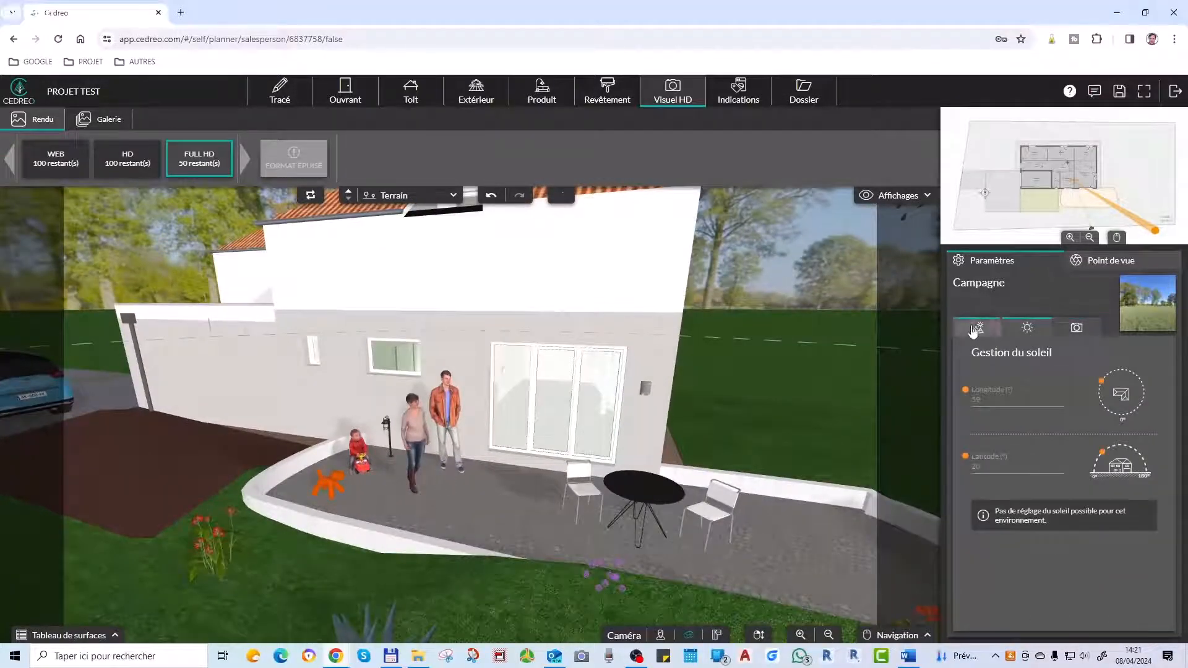
click(1022, 564)
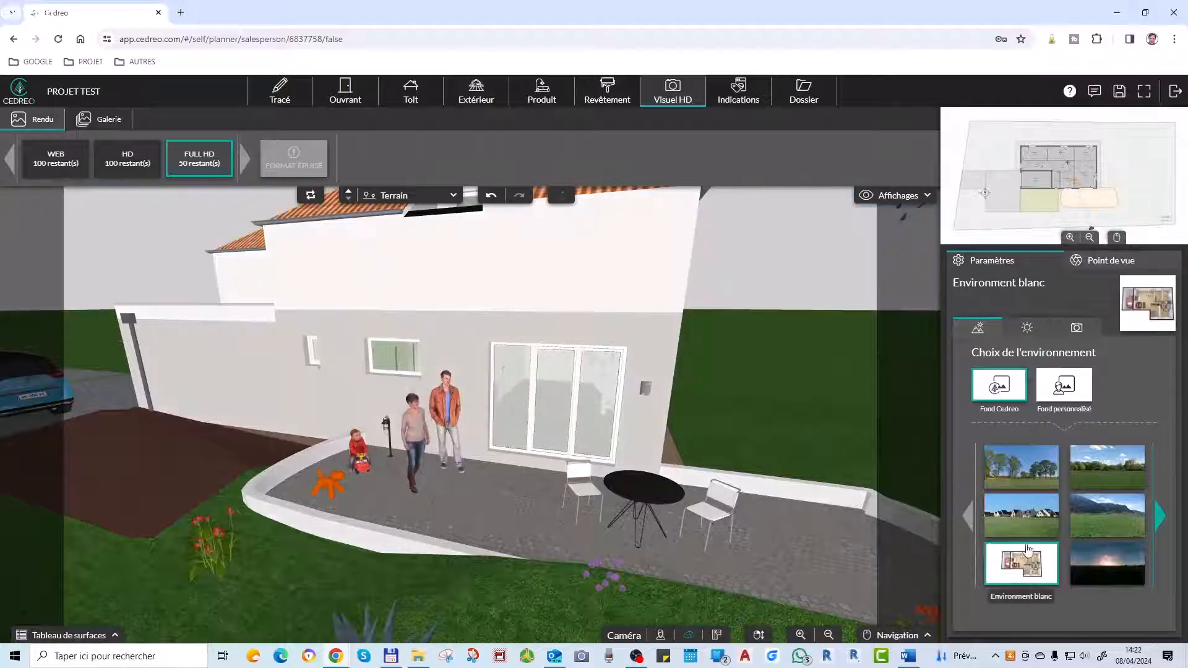
click(1123, 566)
click(1110, 506)
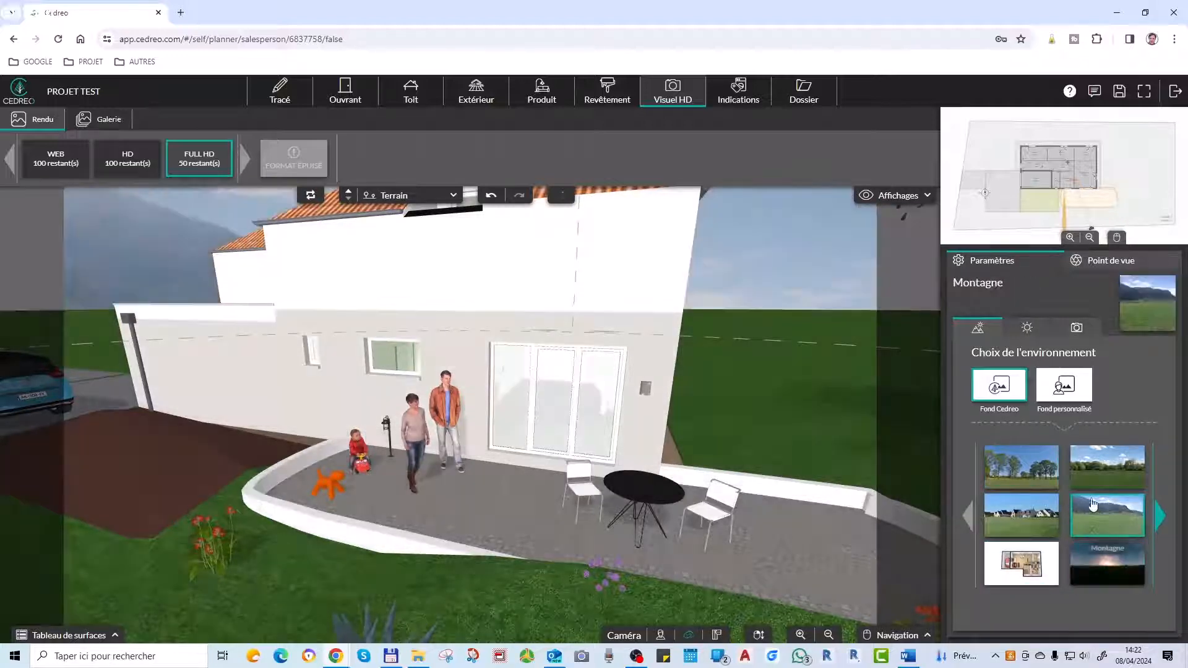
click(1021, 515)
click(1080, 481)
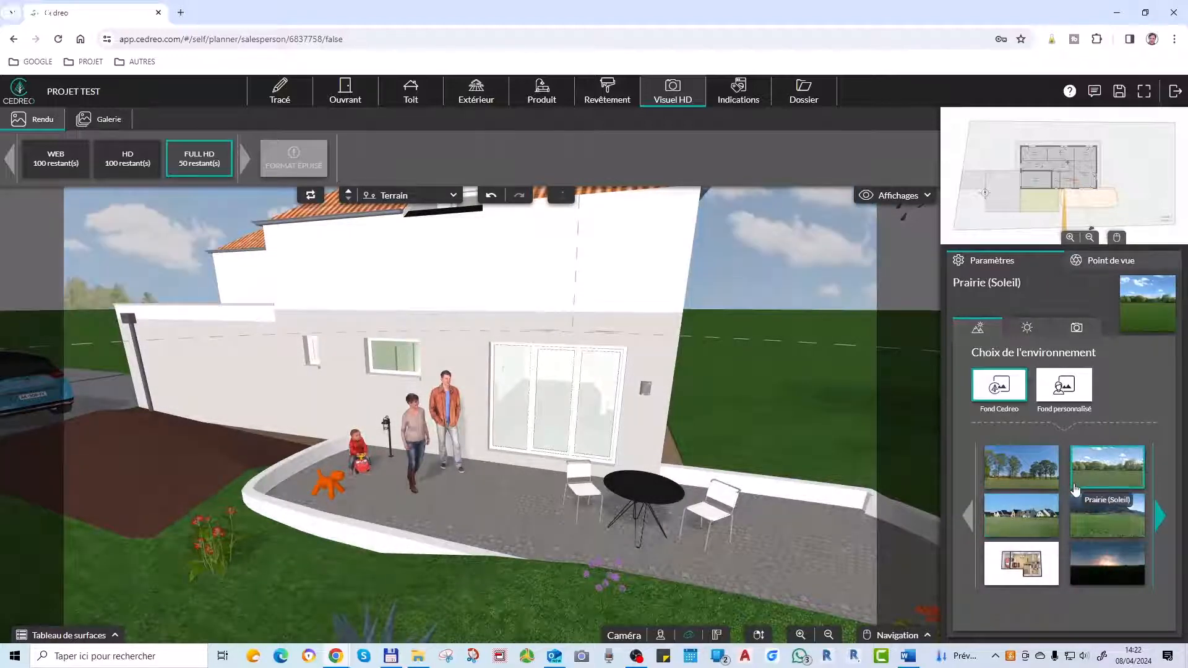
click(1111, 566)
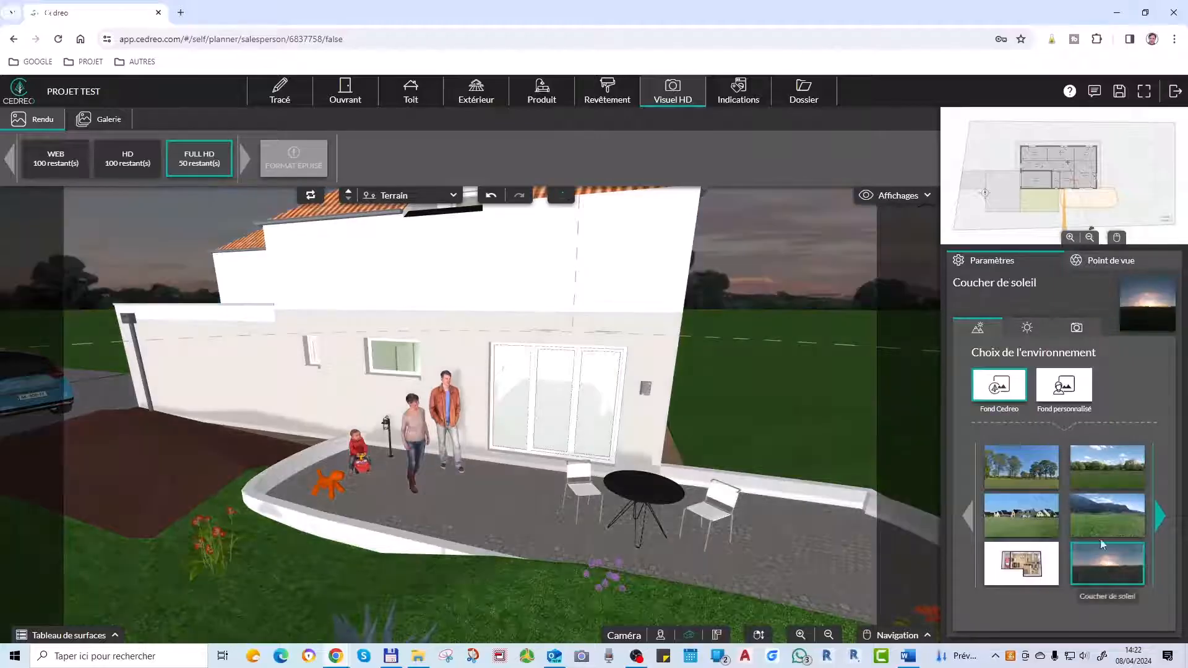
Reframe the camera on the whole house, with its terrace and car, from a slightly raised viewpoint.
scroll(649, 354, down, 5)
scroll(569, 490, down, 4)
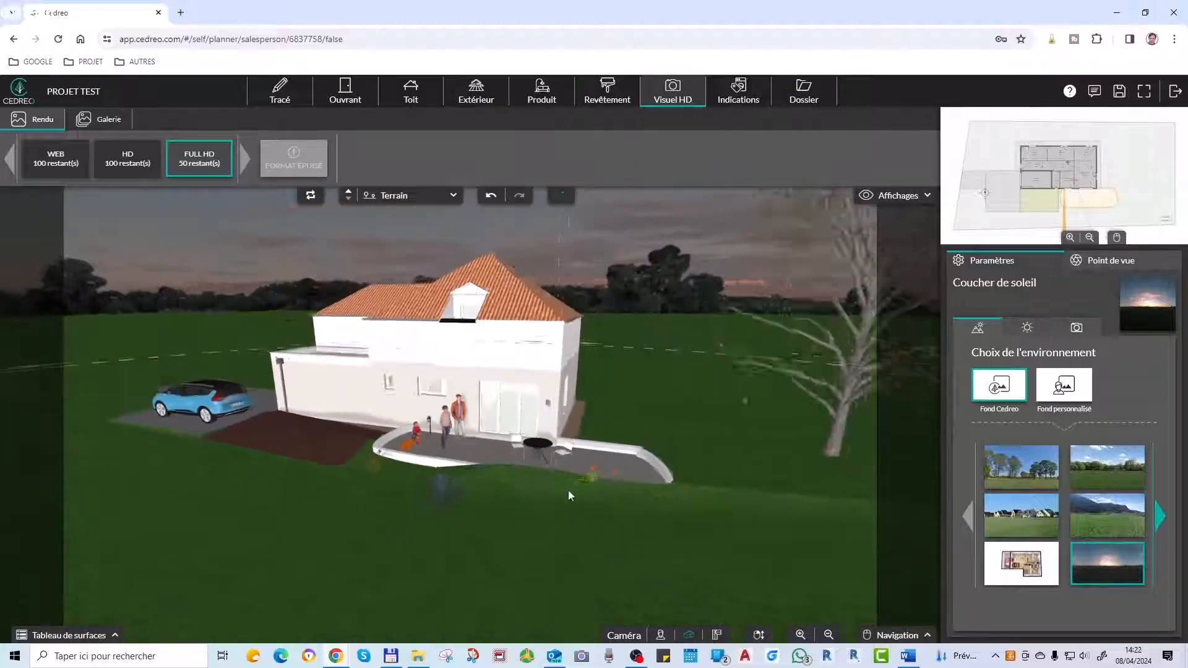
scroll(368, 344, up, 4)
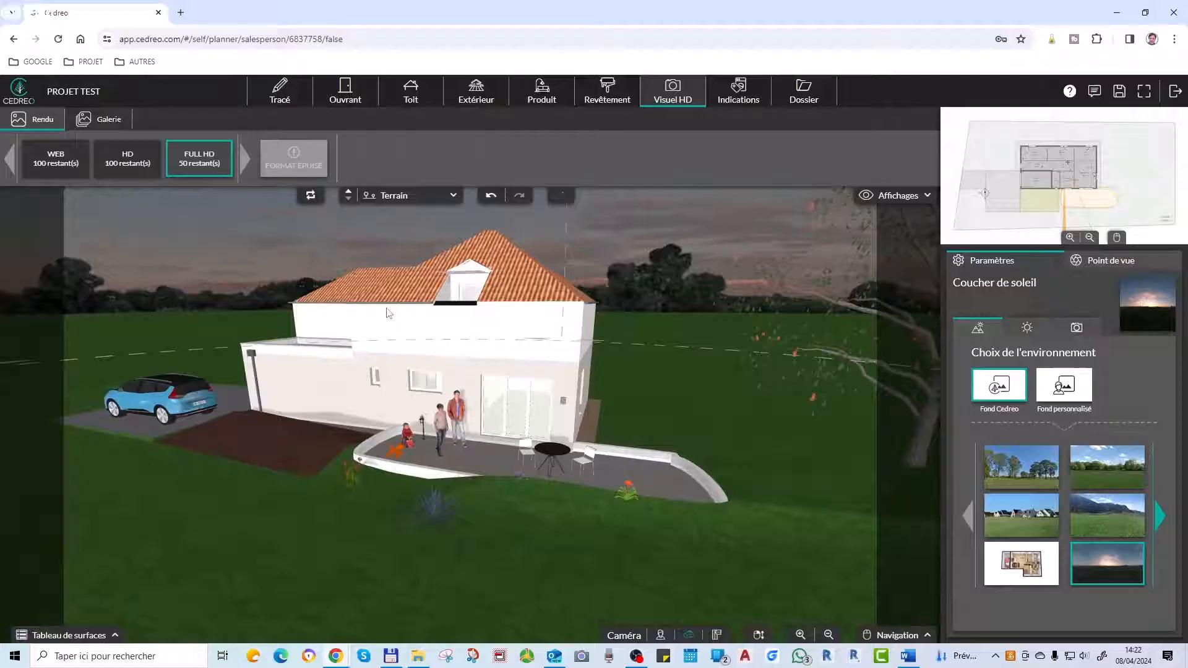
drag(450, 398, 450, 425)
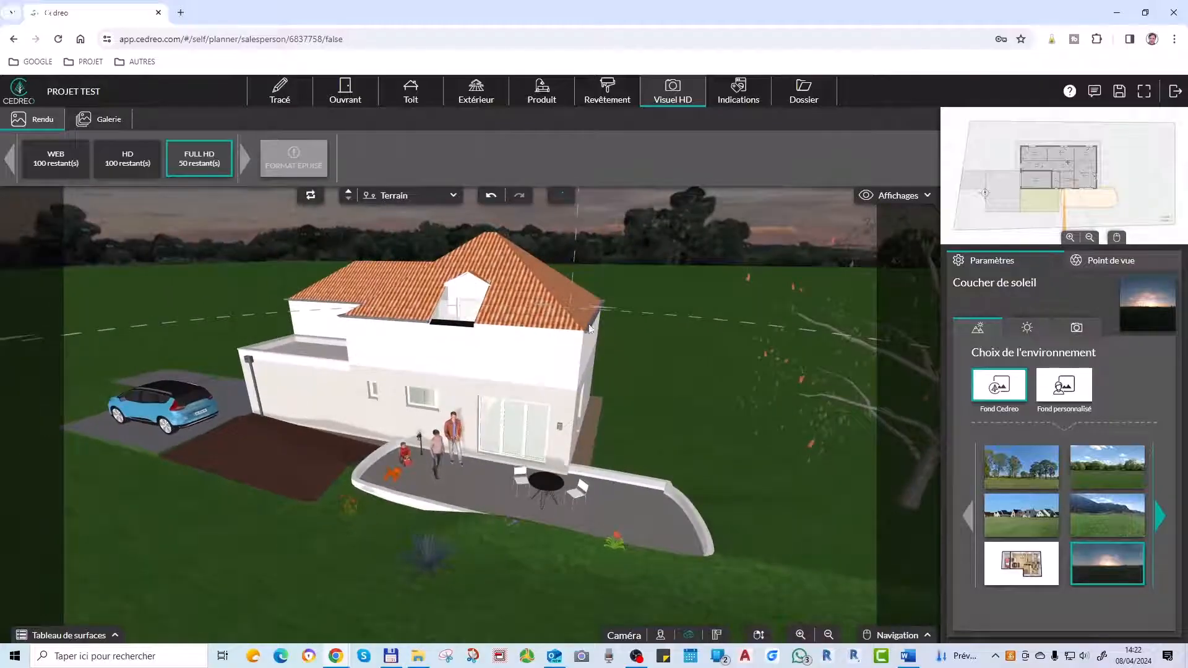
Toggle the 2D grid, terrain level and compass rose display options, and close the display options.
click(898, 195)
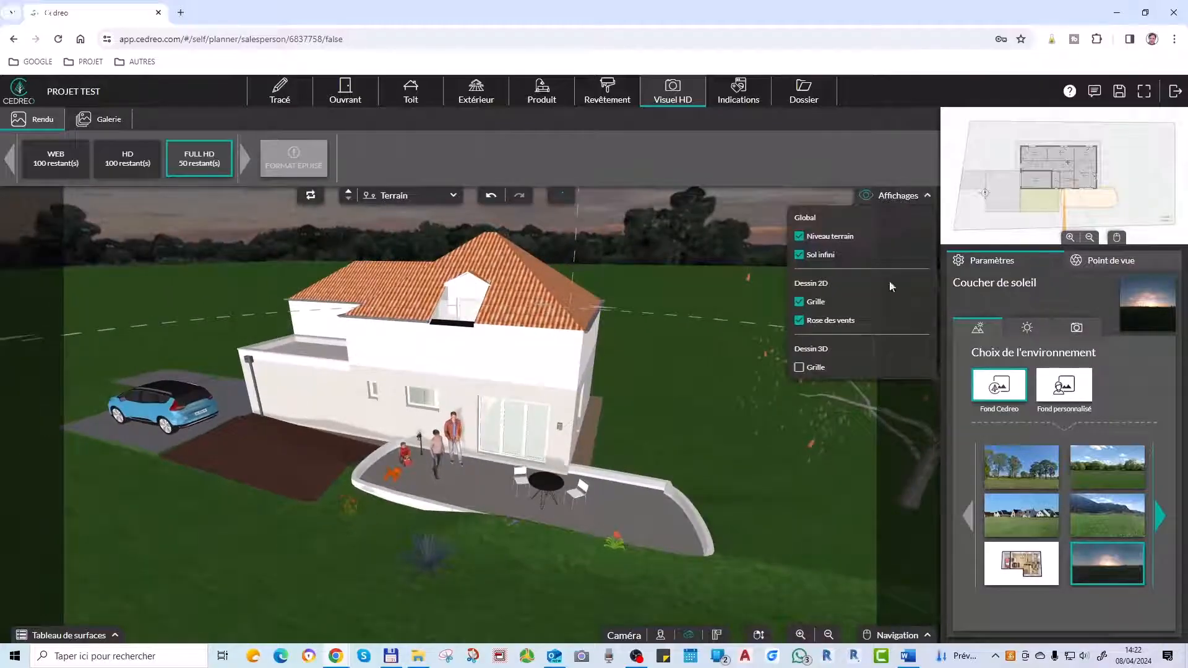
click(825, 304)
click(821, 239)
click(822, 239)
click(814, 326)
scroll(638, 289, down, 3)
scroll(401, 314, up, 1)
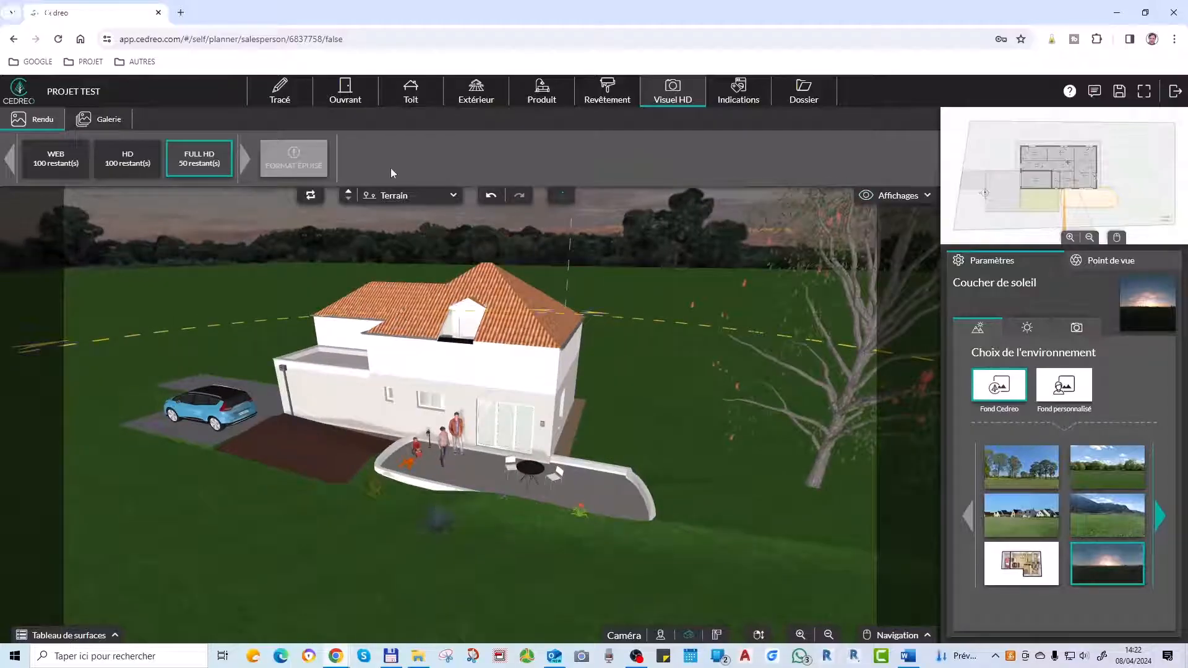
Switch the viewed level from Terrain to RDC.
click(396, 196)
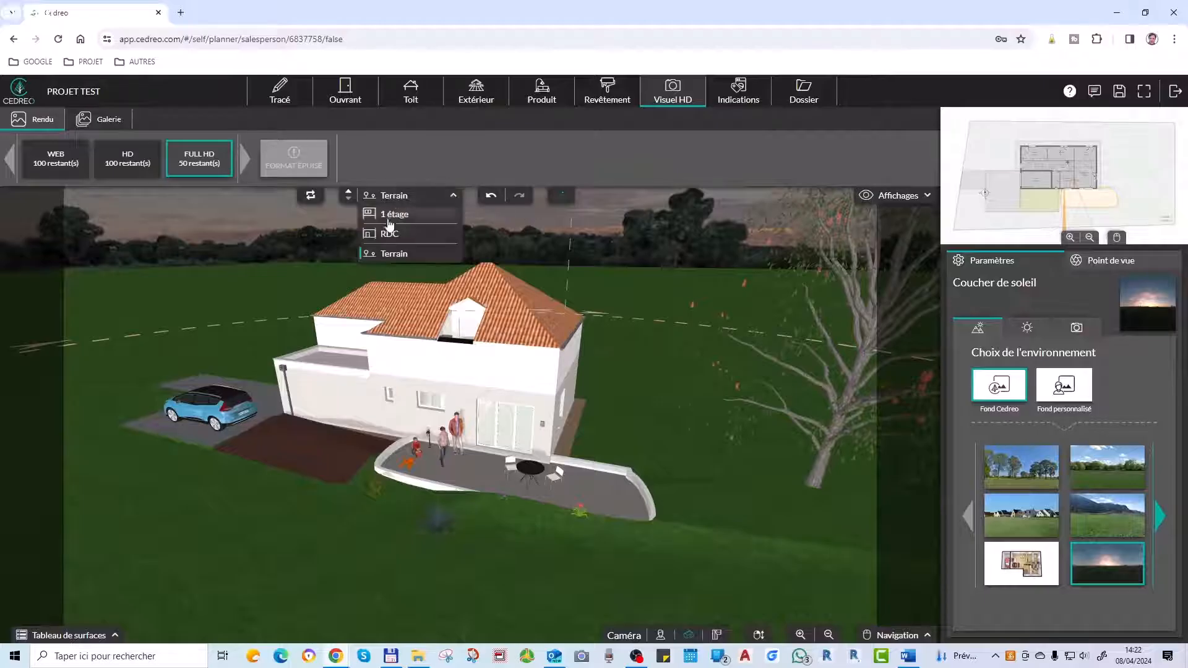
click(391, 252)
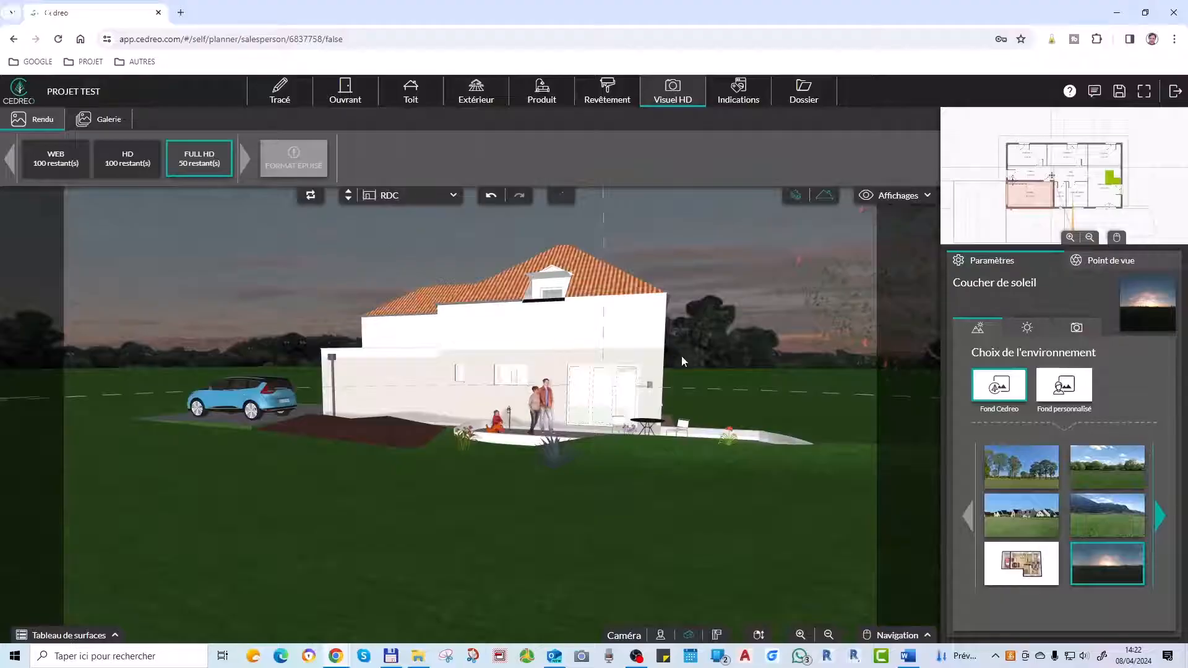
Set the sun's longitude to 210° for the Coucher de soleil environment.
drag(681, 357, 683, 390)
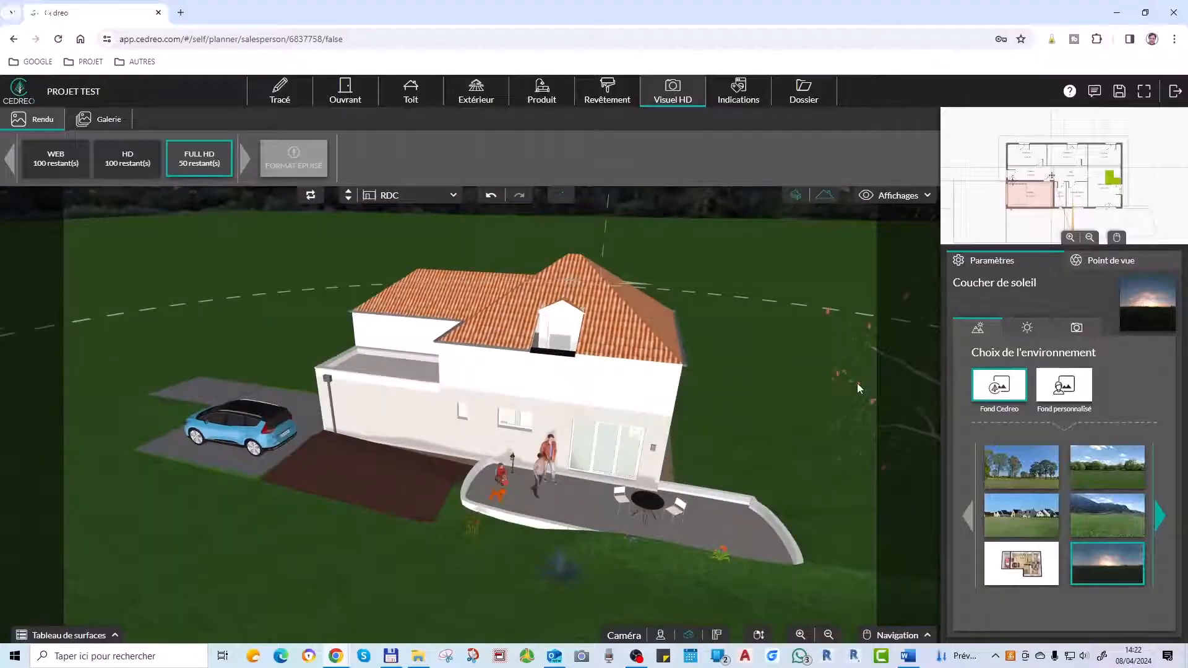
click(1021, 563)
click(1144, 582)
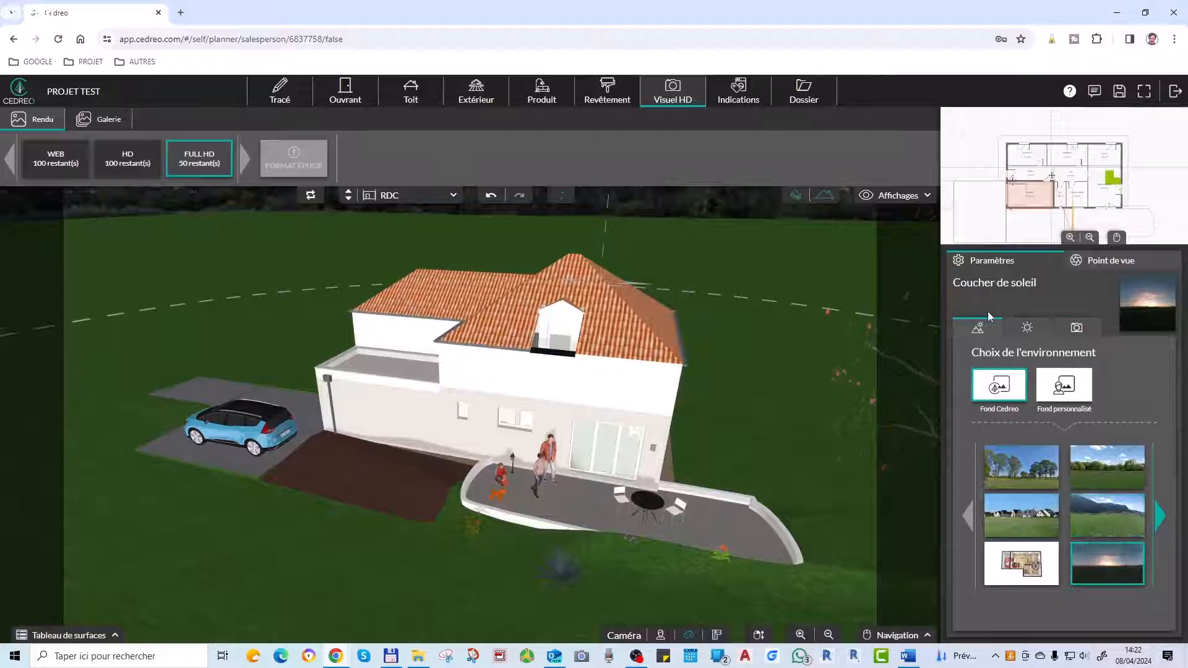
click(1038, 329)
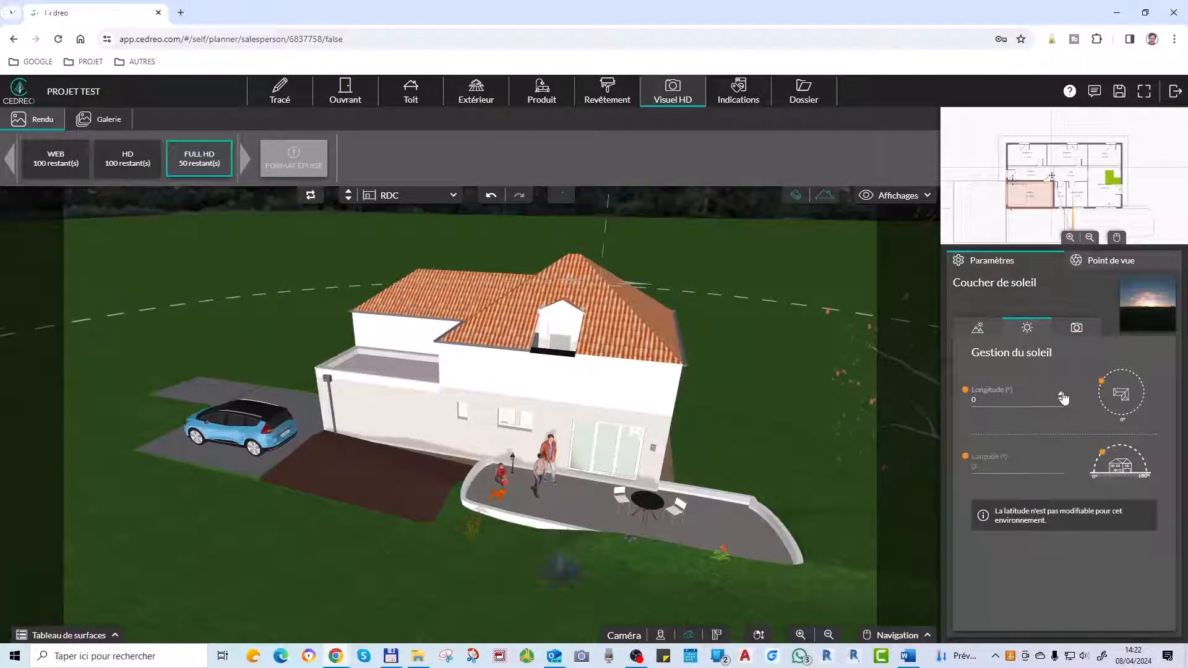
click(1062, 395)
drag(532, 483, 531, 463)
scroll(531, 463, down, 2)
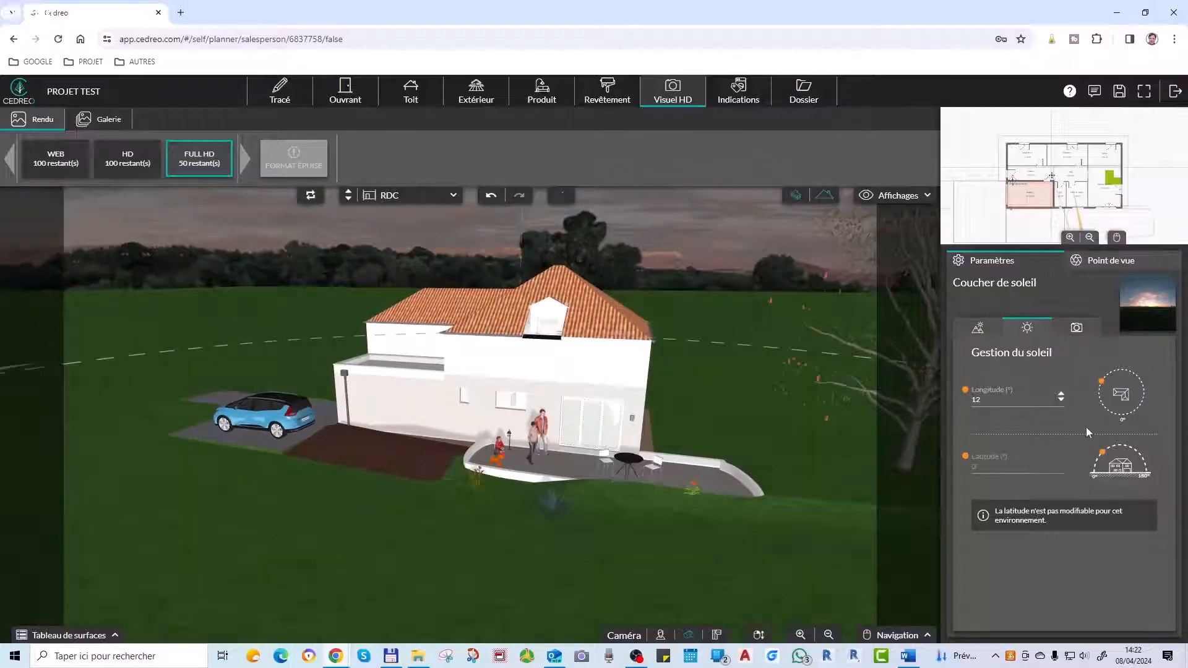
click(1062, 395)
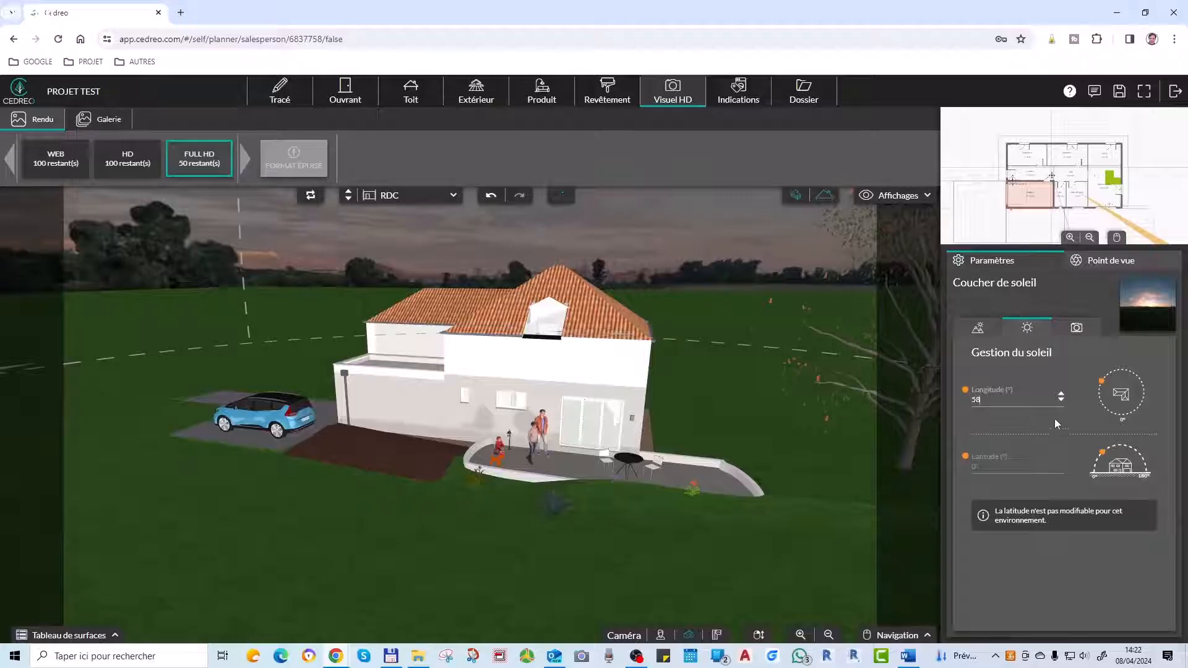
click(1061, 395)
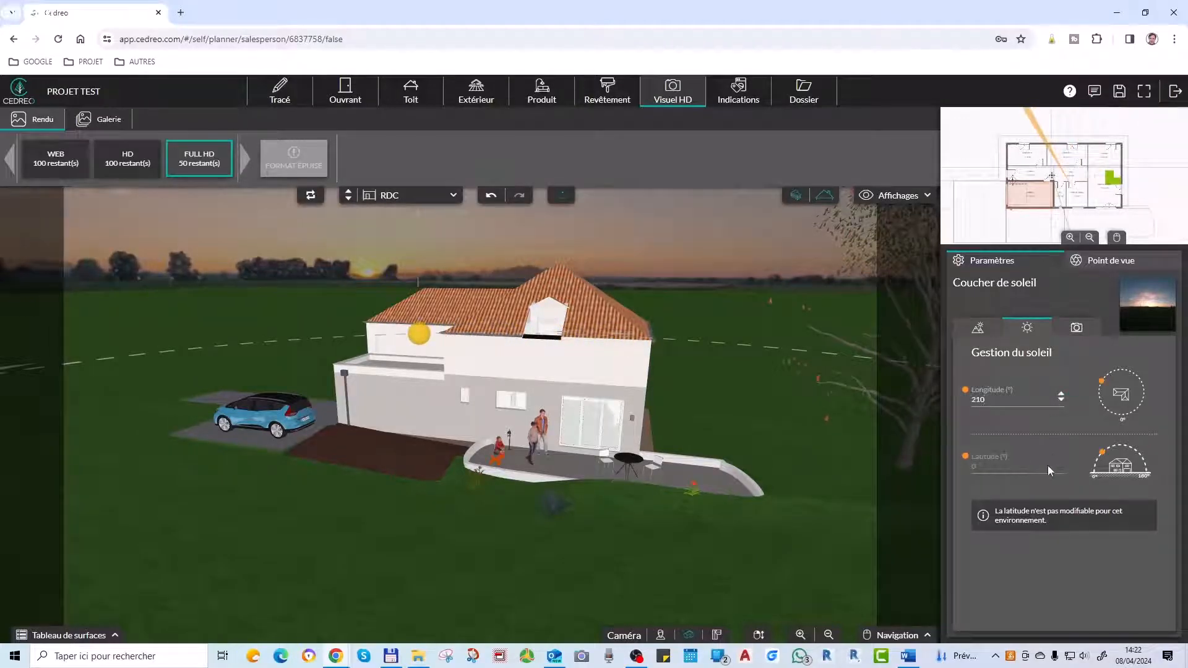
Select the Campagne environment and the WEB output format, and check the render gallery.
click(978, 328)
click(1030, 461)
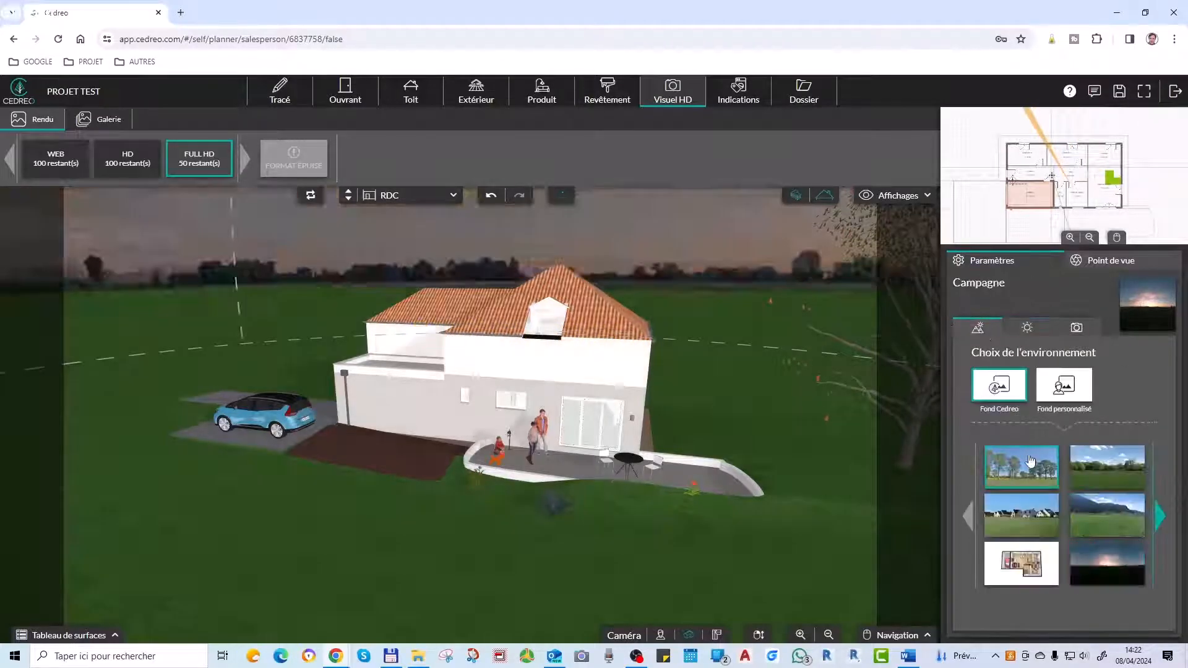
mouse_move(676, 484)
mouse_down()
mouse_move(668, 462)
mouse_move(661, 472)
mouse_up()
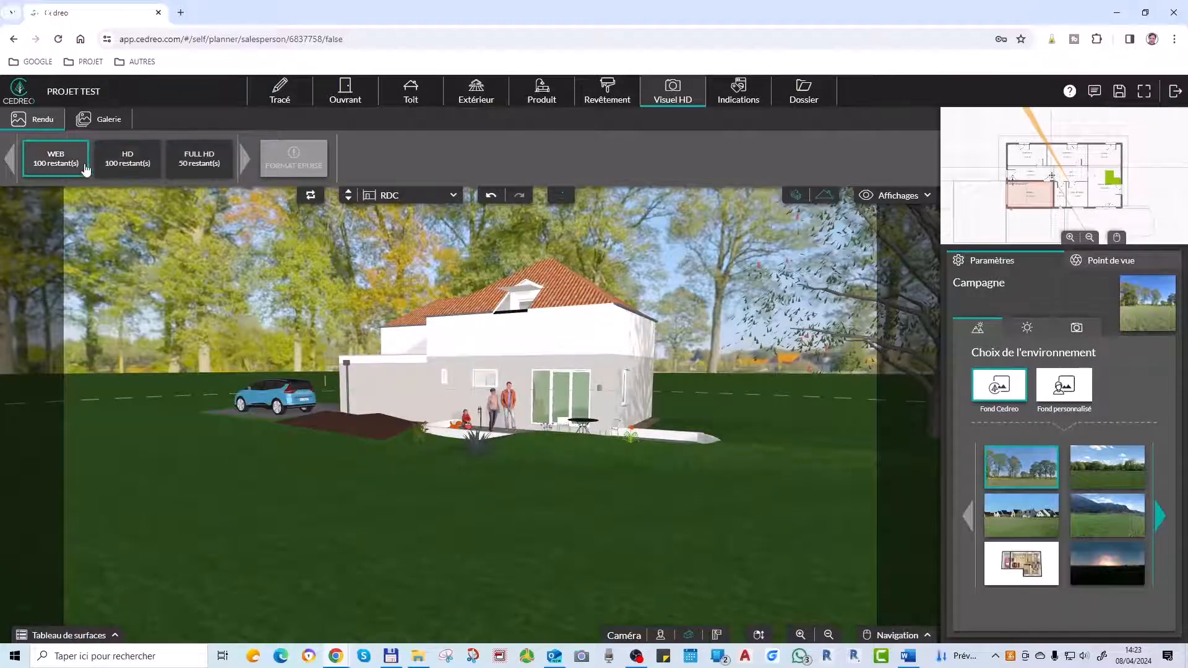
click(95, 123)
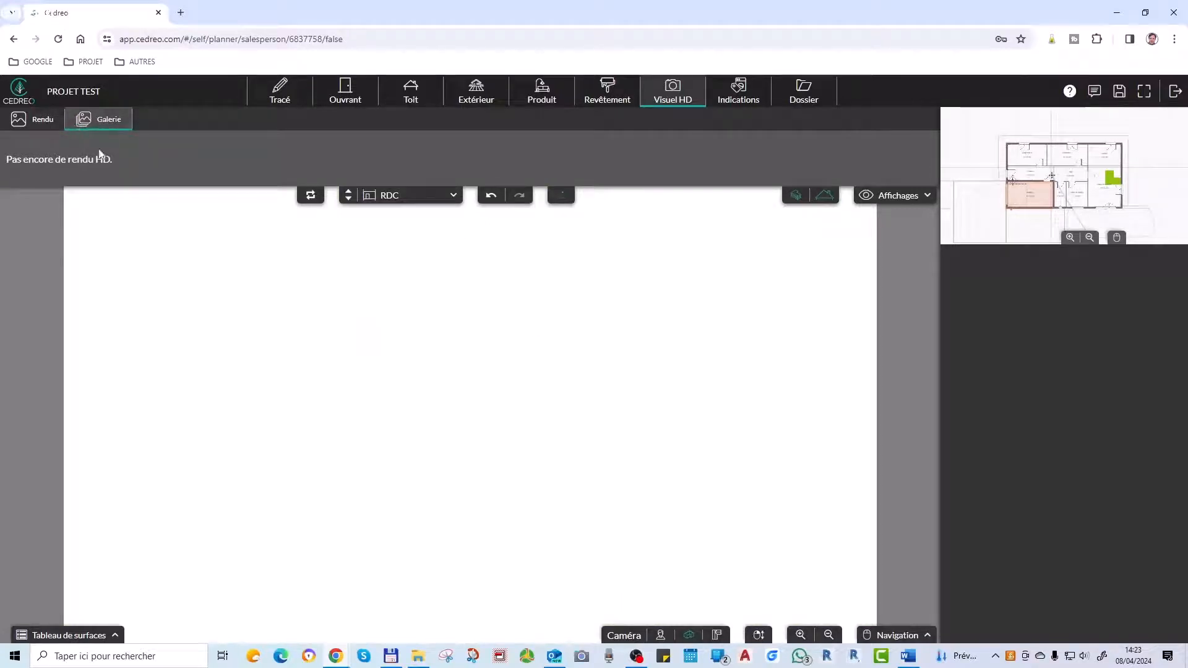
click(34, 119)
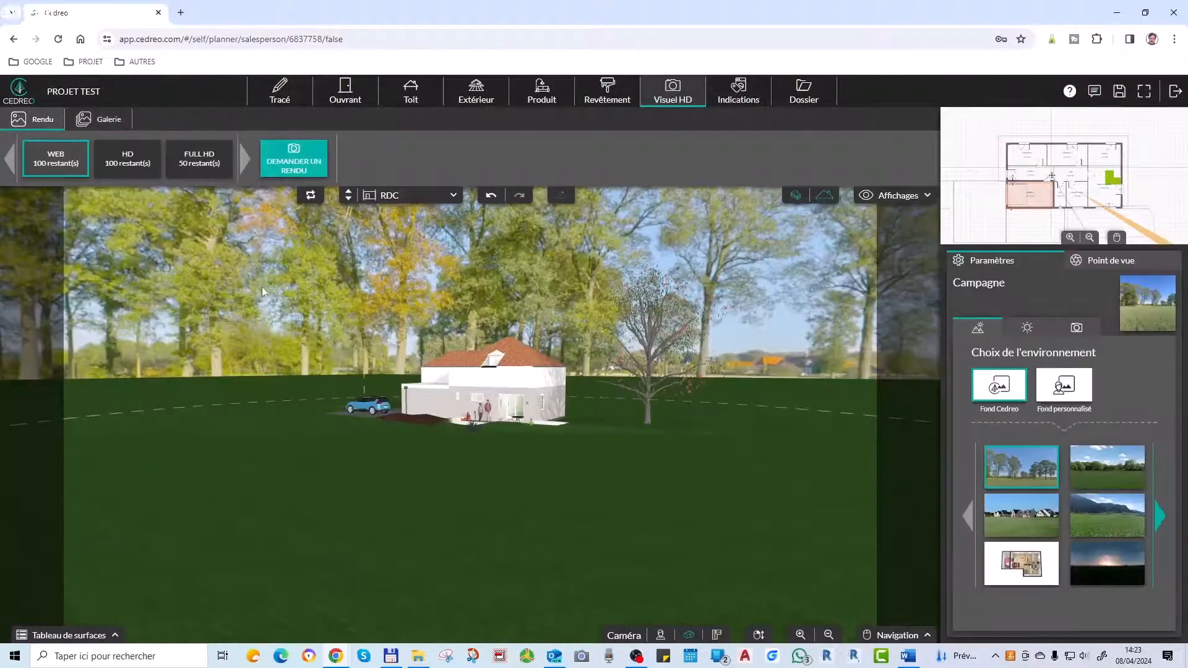
Frame the house, terrace and car from a slightly raised viewpoint and request the WEB render.
scroll(523, 422, up, 3)
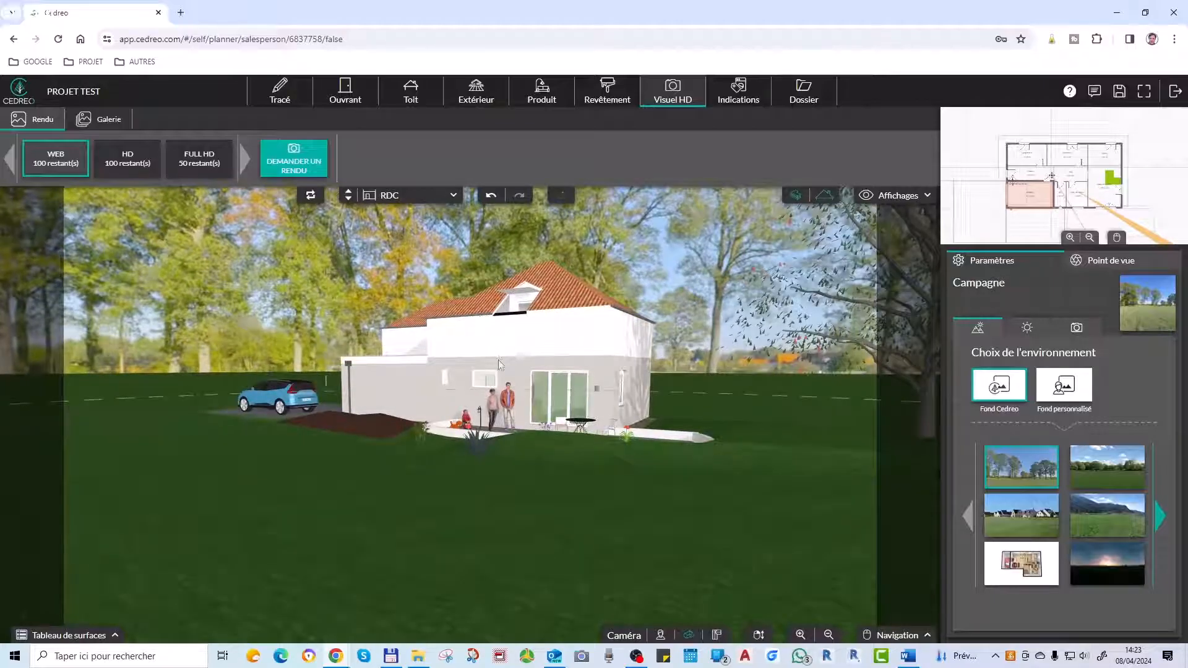
drag(500, 363, 500, 395)
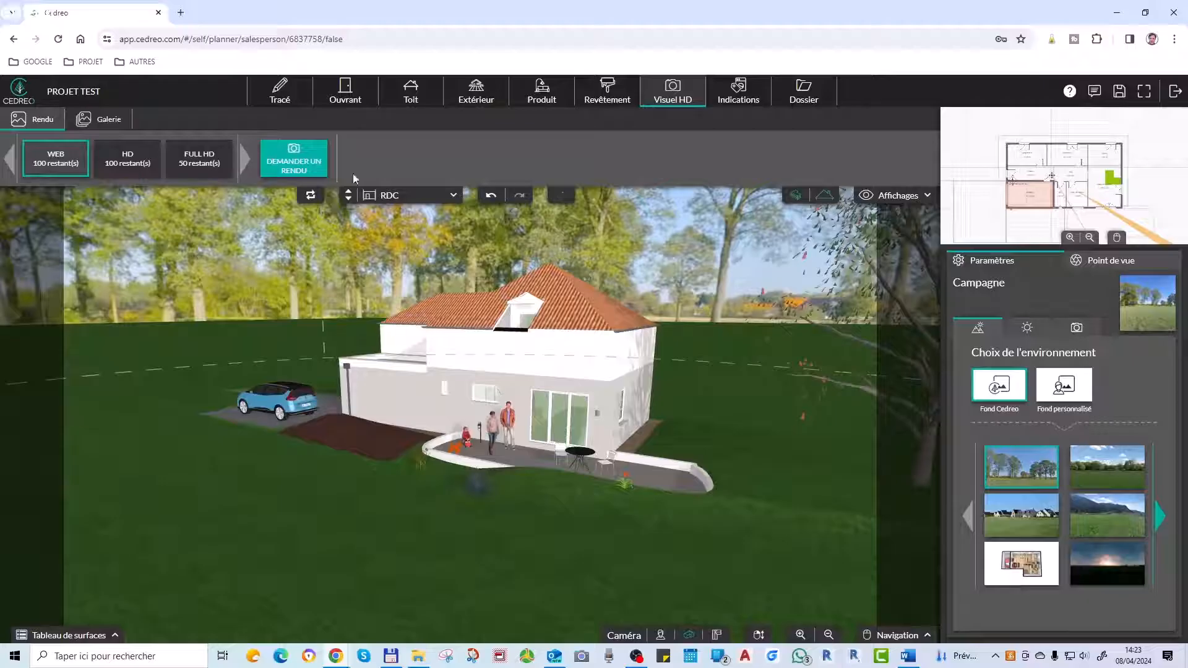
click(295, 159)
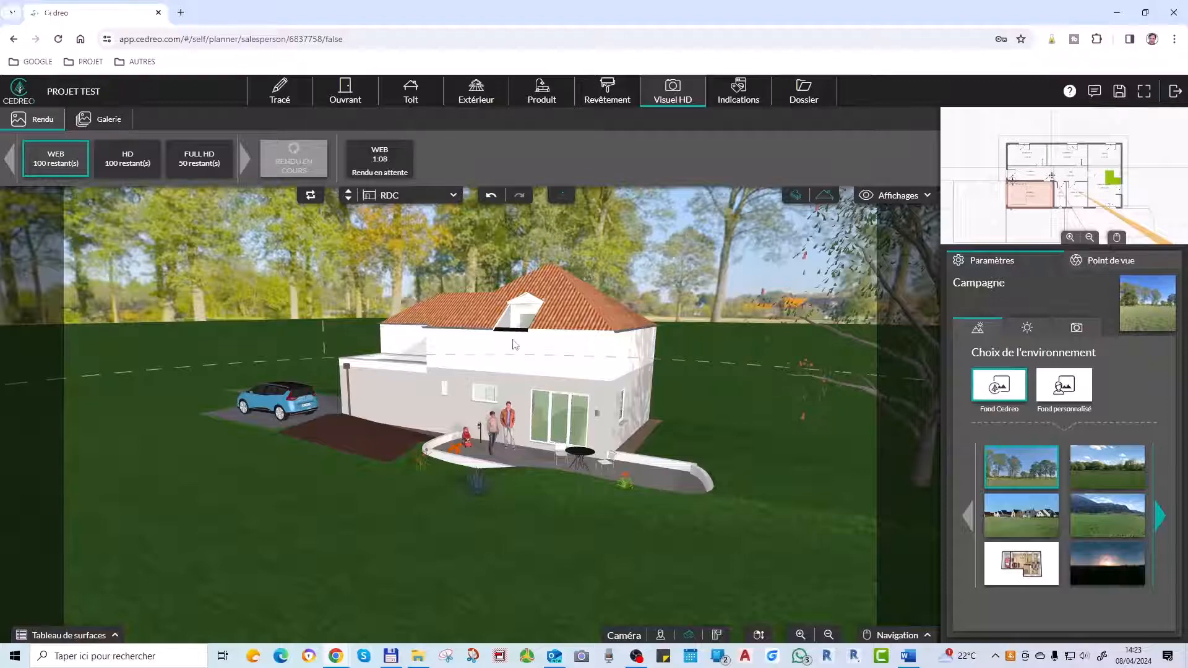
Move the camera around the house to a raised viewpoint on the garage side with the car in front.
mouse_move(562, 338)
mouse_down()
mouse_move(531, 344)
mouse_move(540, 337)
mouse_up()
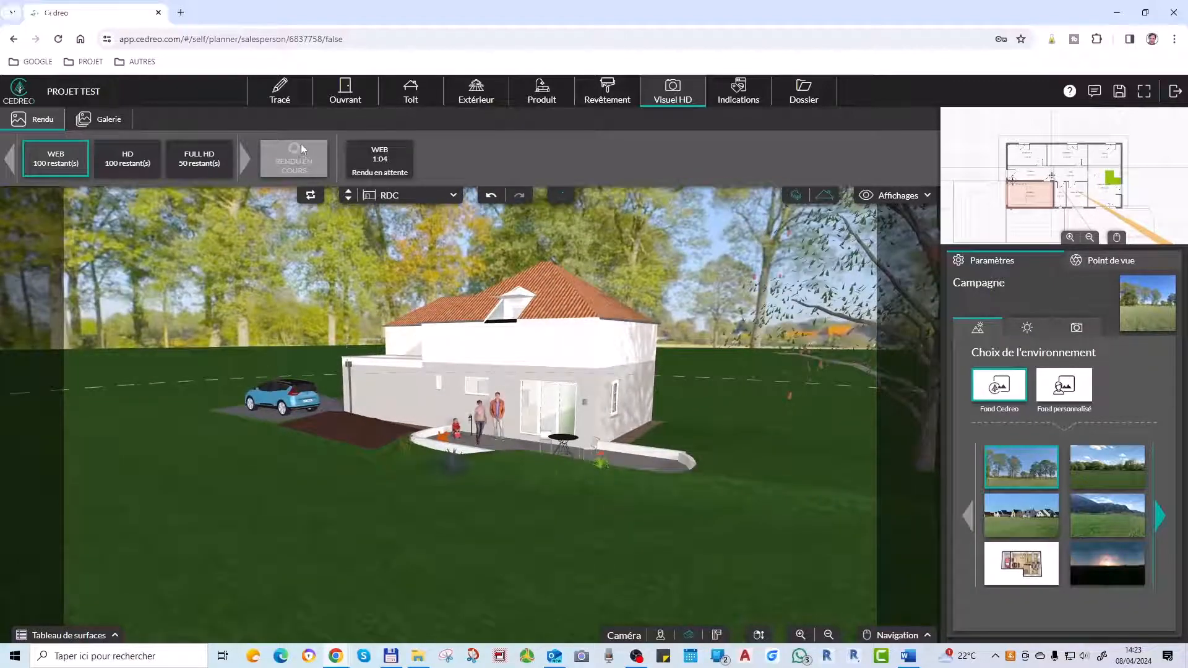
scroll(500, 278, up, 3)
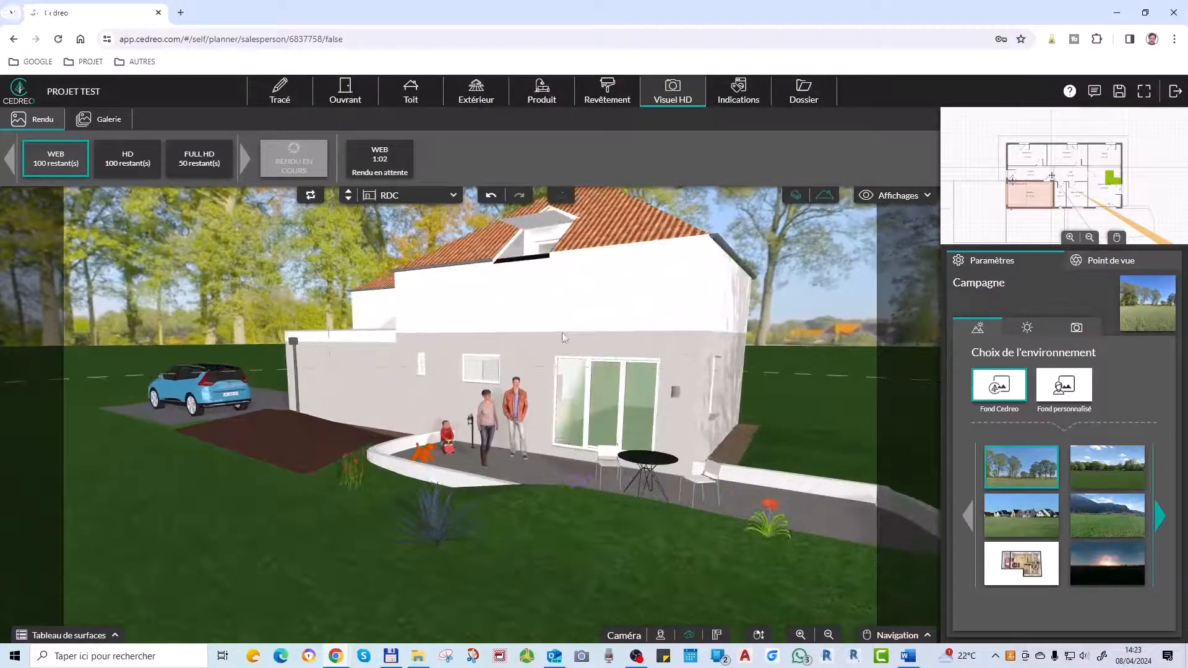
scroll(530, 401, up, 2)
scroll(530, 401, down, 5)
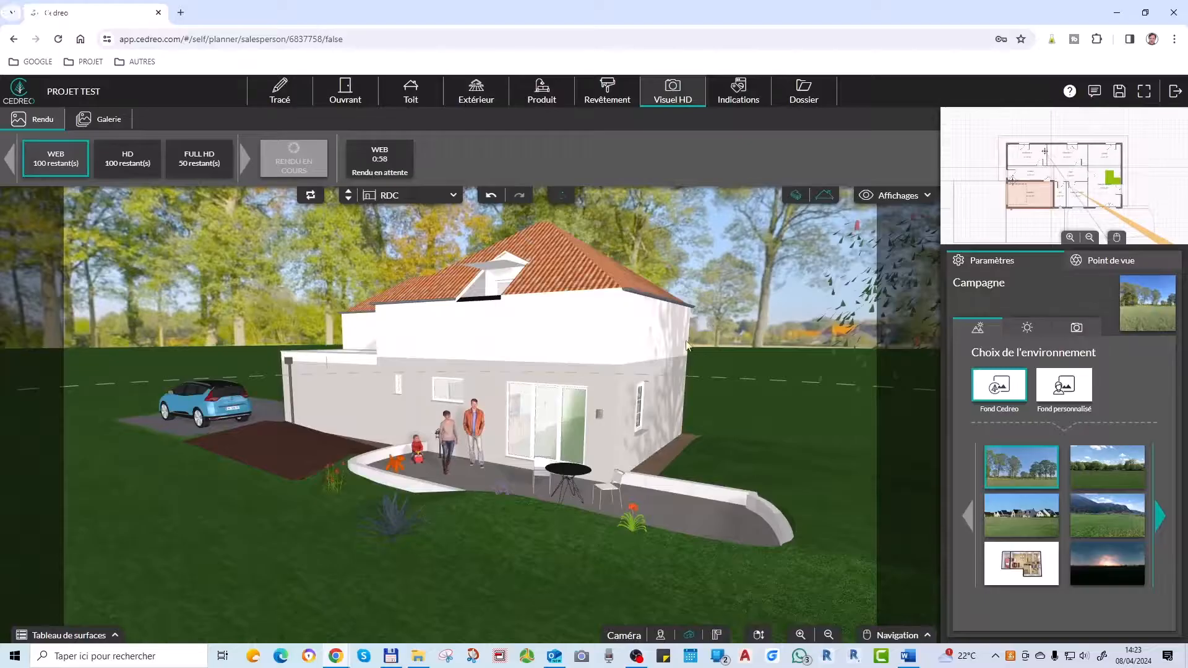
drag(687, 344, 408, 342)
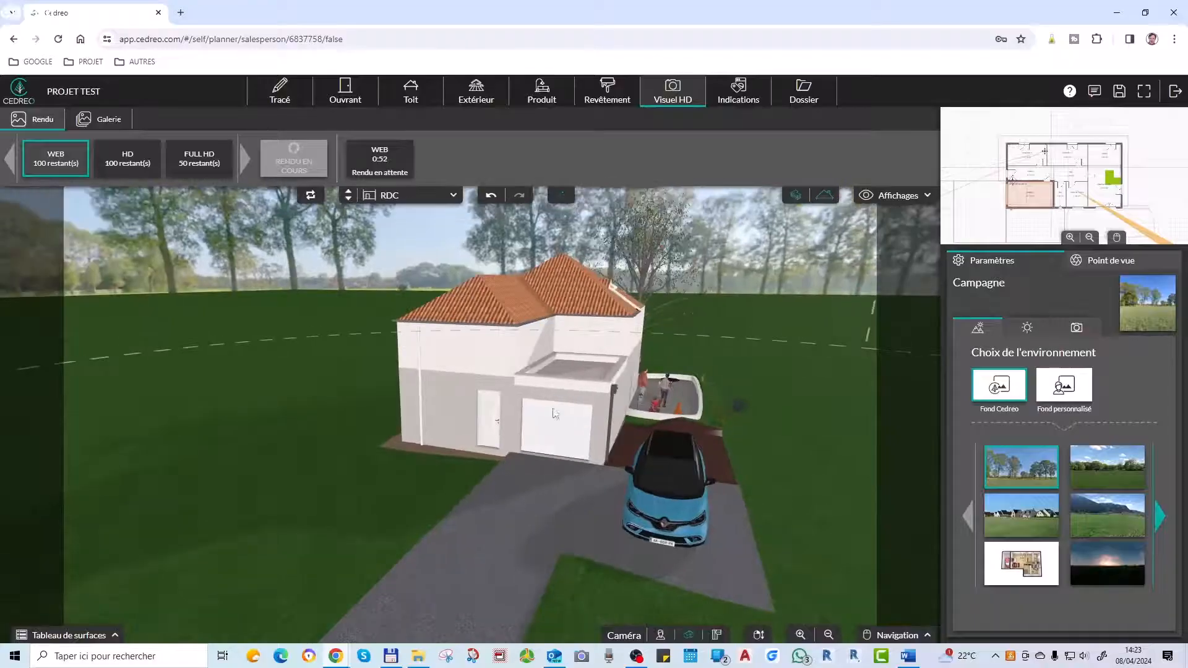
scroll(553, 408, up, 1)
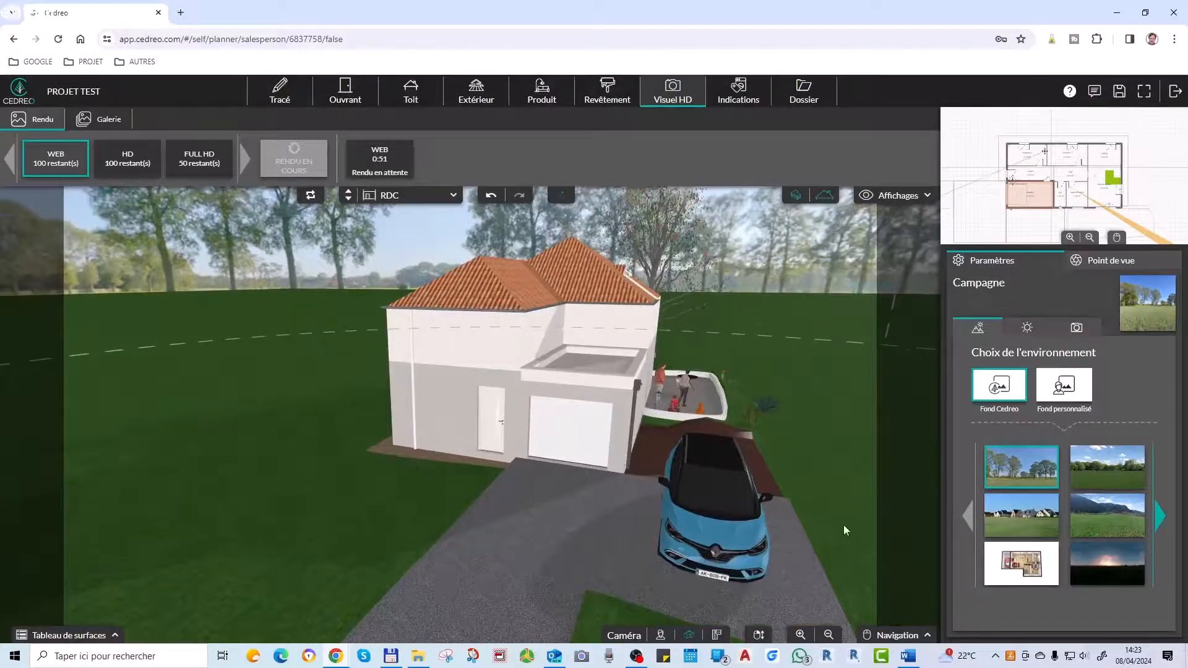
drag(844, 525, 829, 526)
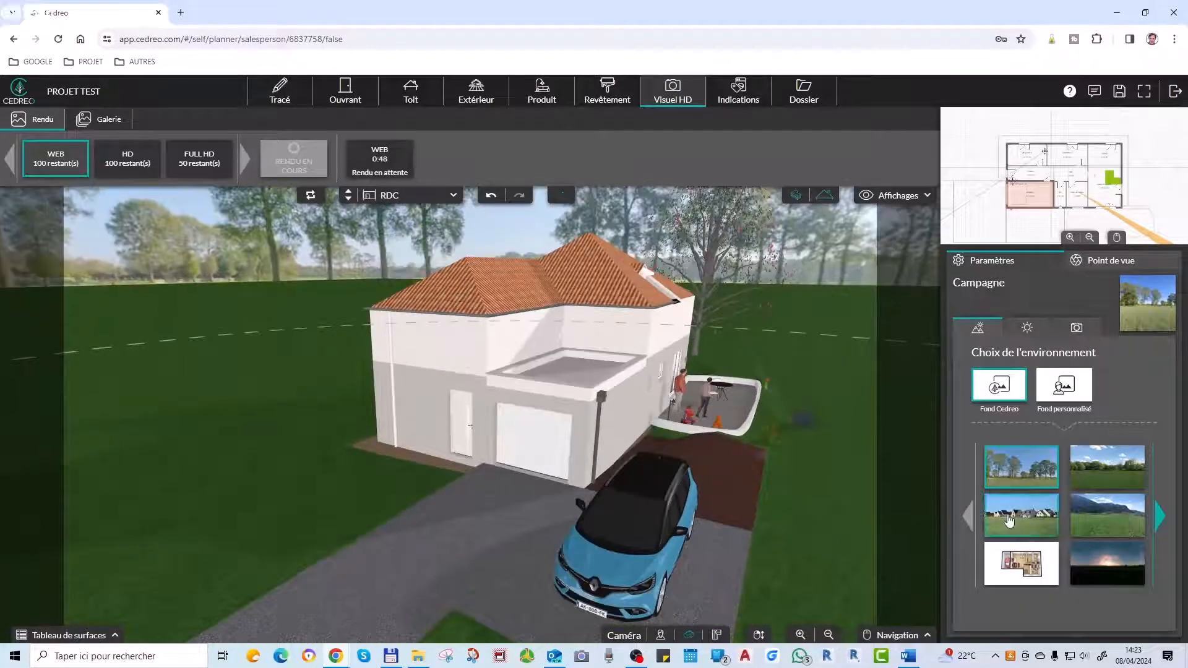
Try the Prairie (Soleil) and Ville moyenne (Européenne) environments and turn the camera slightly around the garage side.
click(1078, 486)
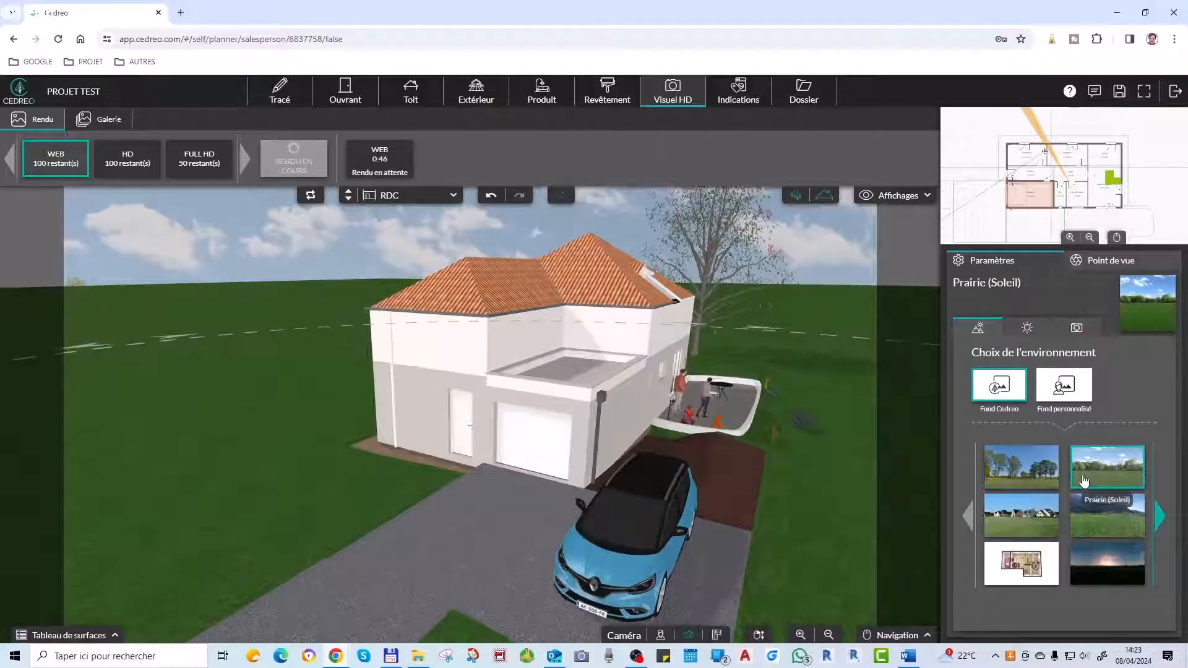
click(1021, 515)
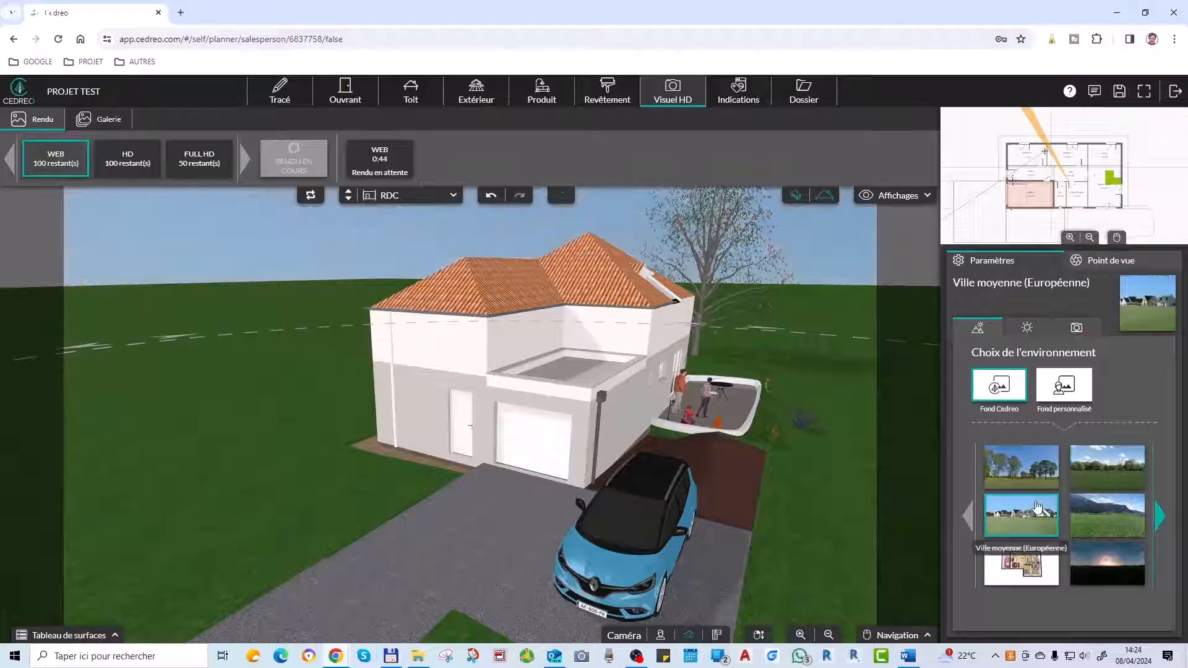
drag(711, 426, 680, 396)
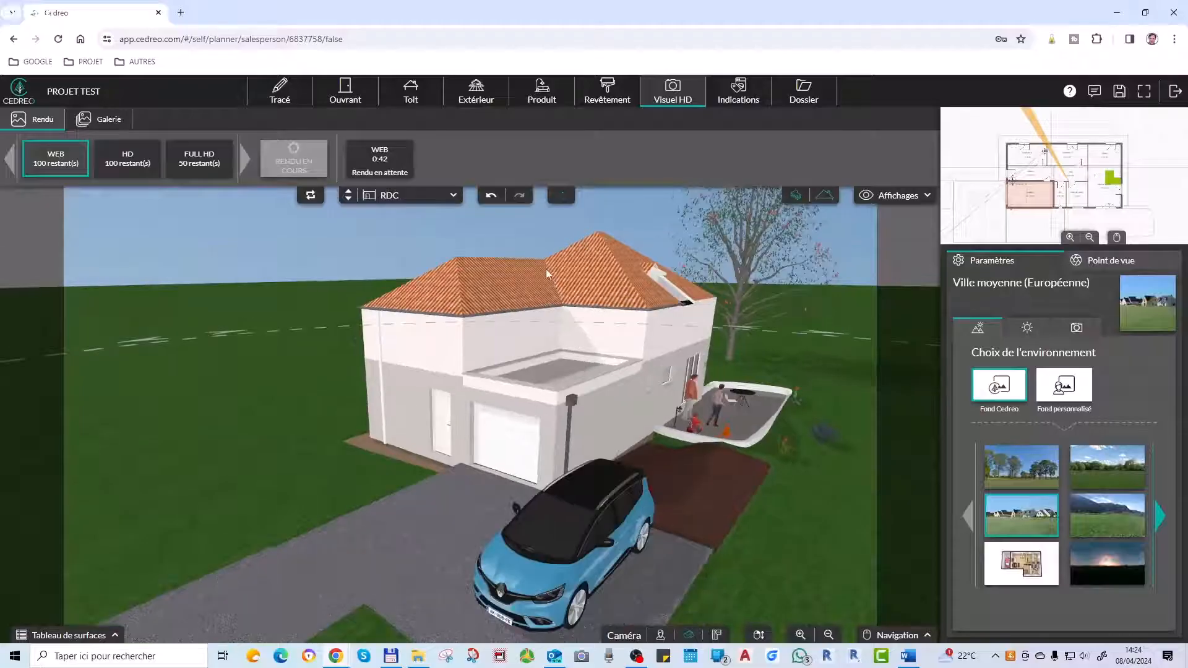
Switch the viewed level to 1 étage and back to RDC.
click(394, 195)
click(402, 214)
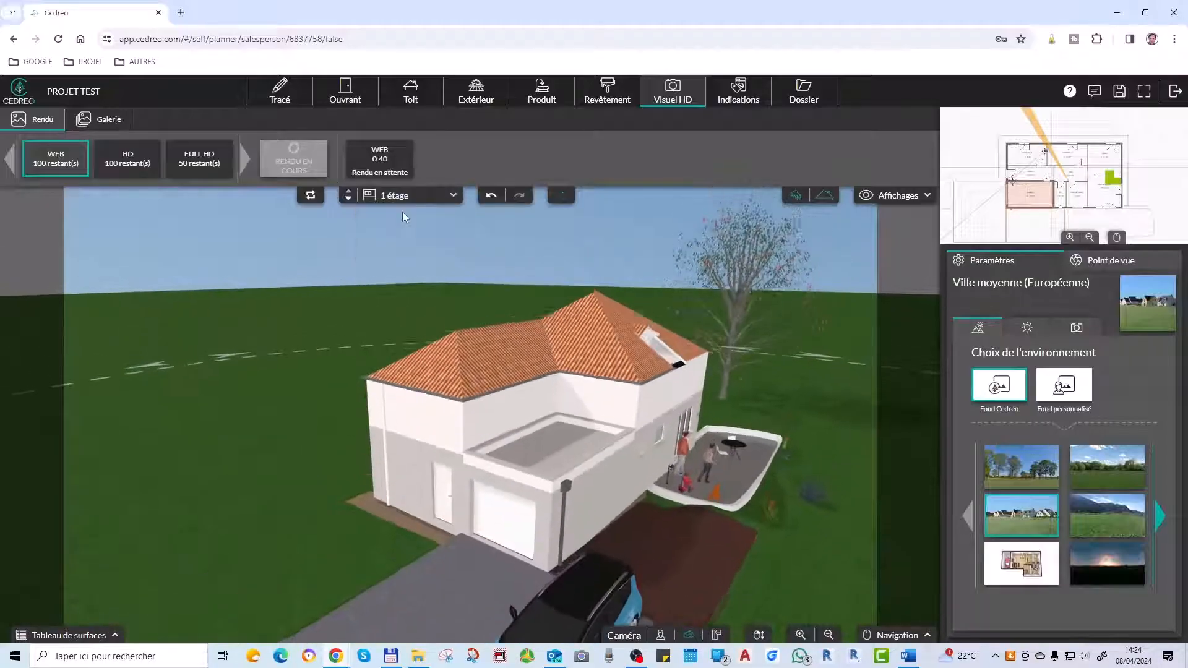
click(402, 196)
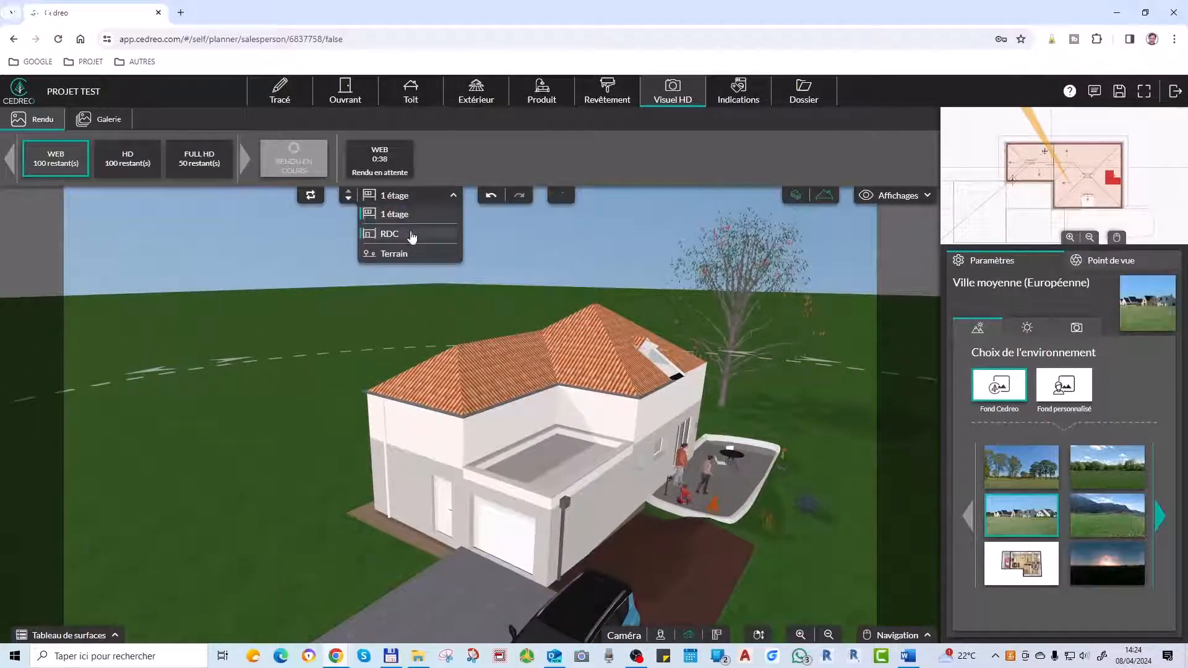
click(416, 234)
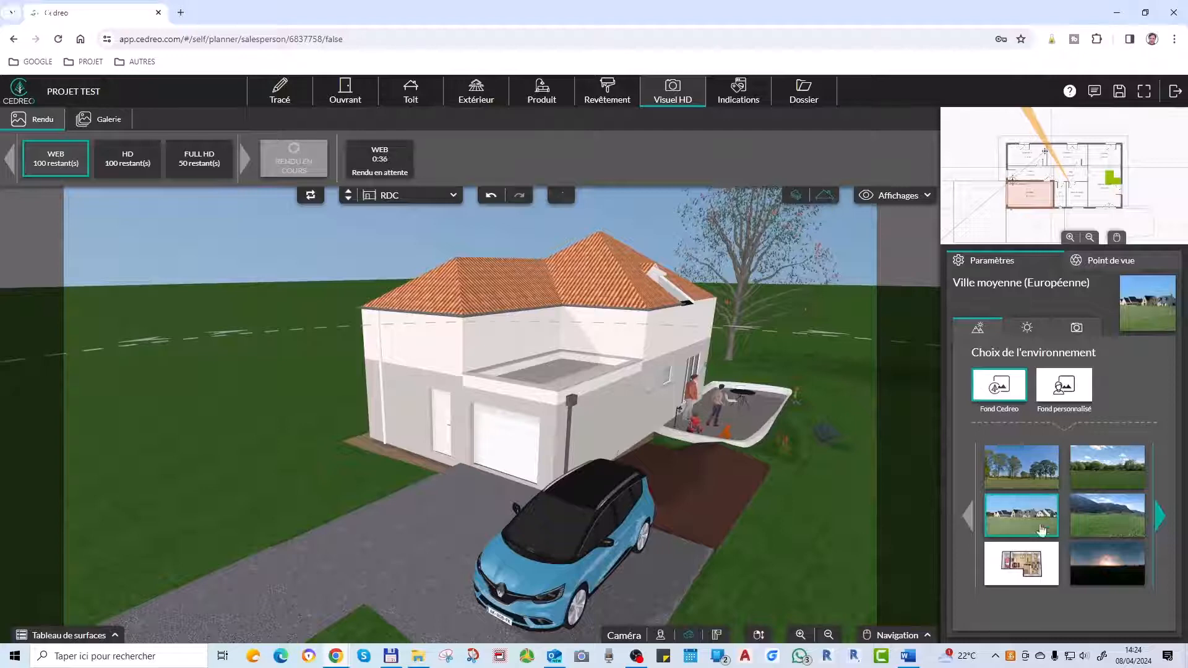
Go through the remaining environments, including Montagne aride, and select Littoral (Plage).
click(1160, 516)
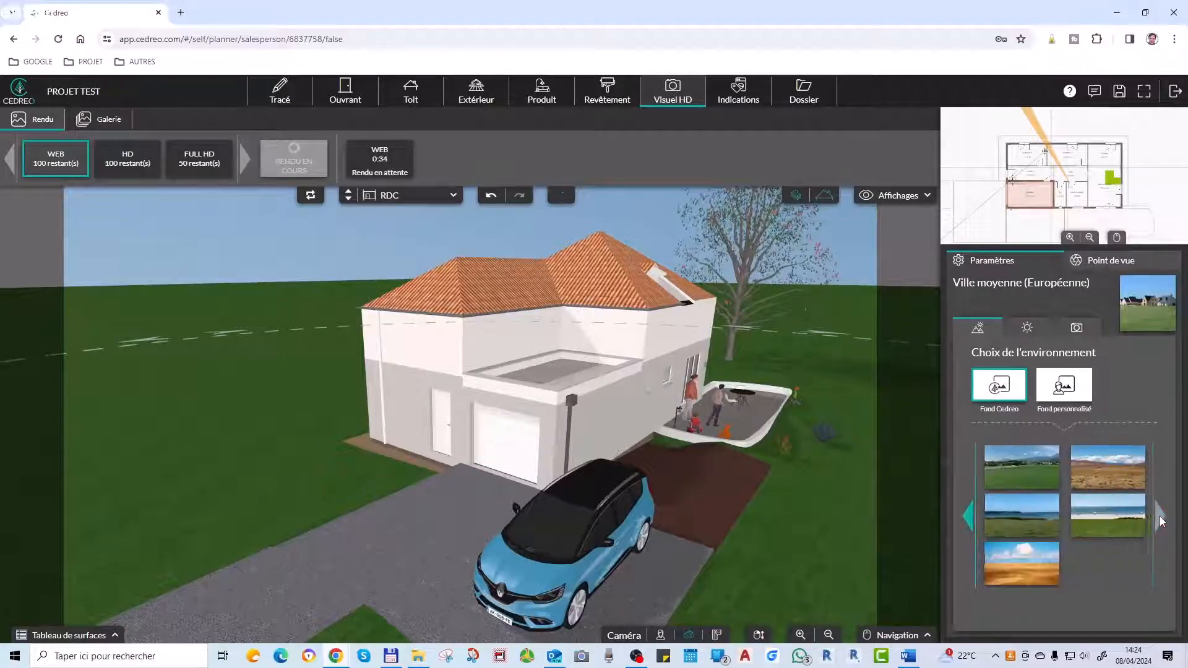
click(1109, 525)
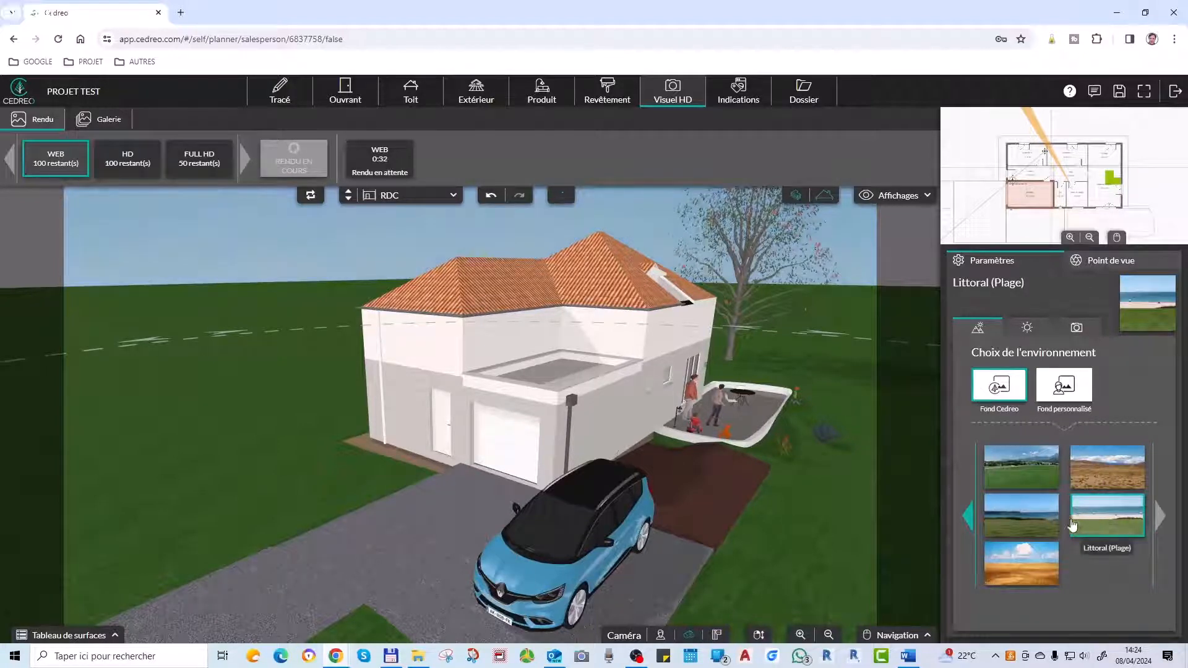
click(1021, 515)
click(1021, 467)
click(1093, 476)
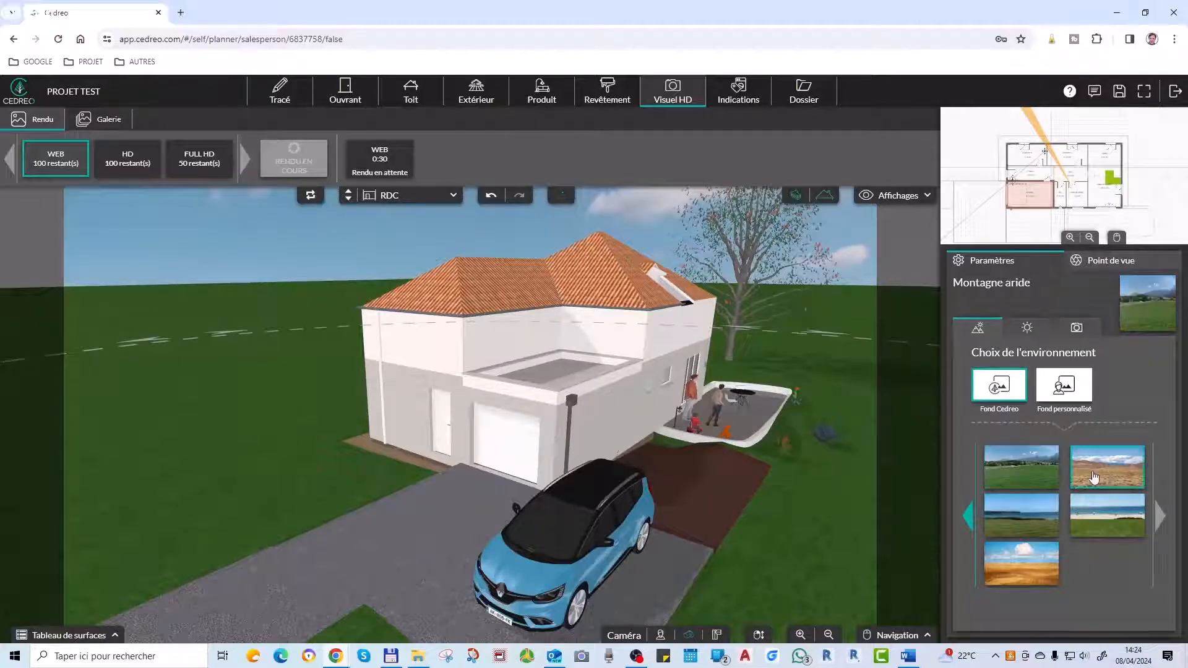
click(1021, 563)
click(1083, 527)
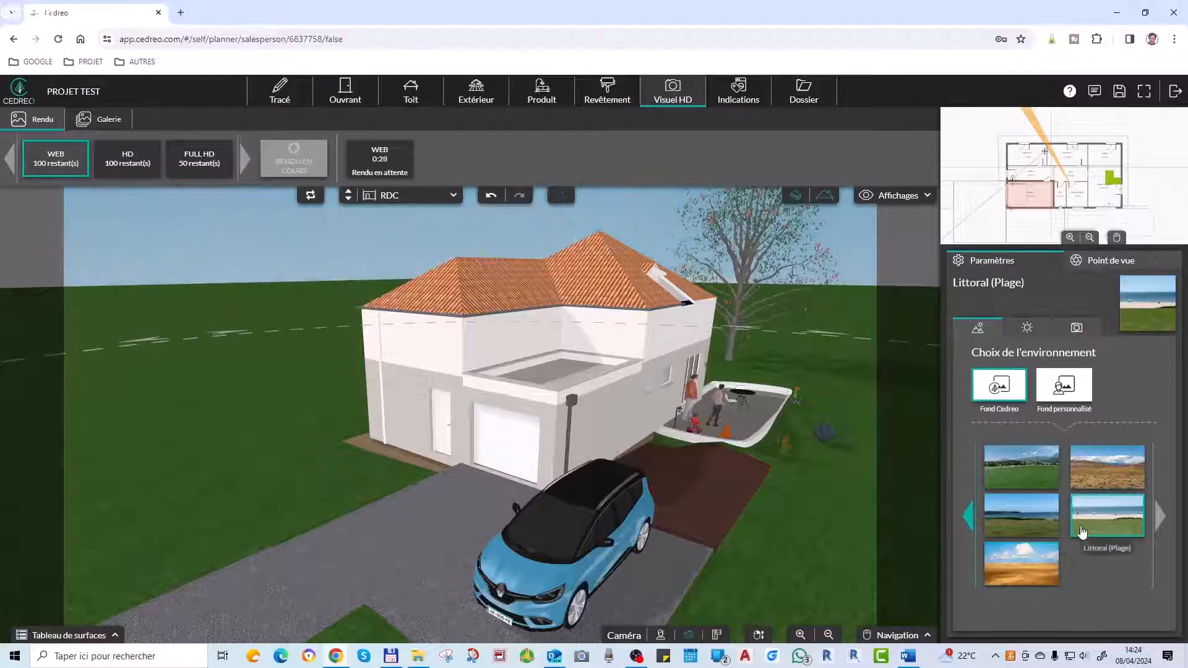
Turn off the Sol infini display option and lower the camera towards ground level.
click(899, 196)
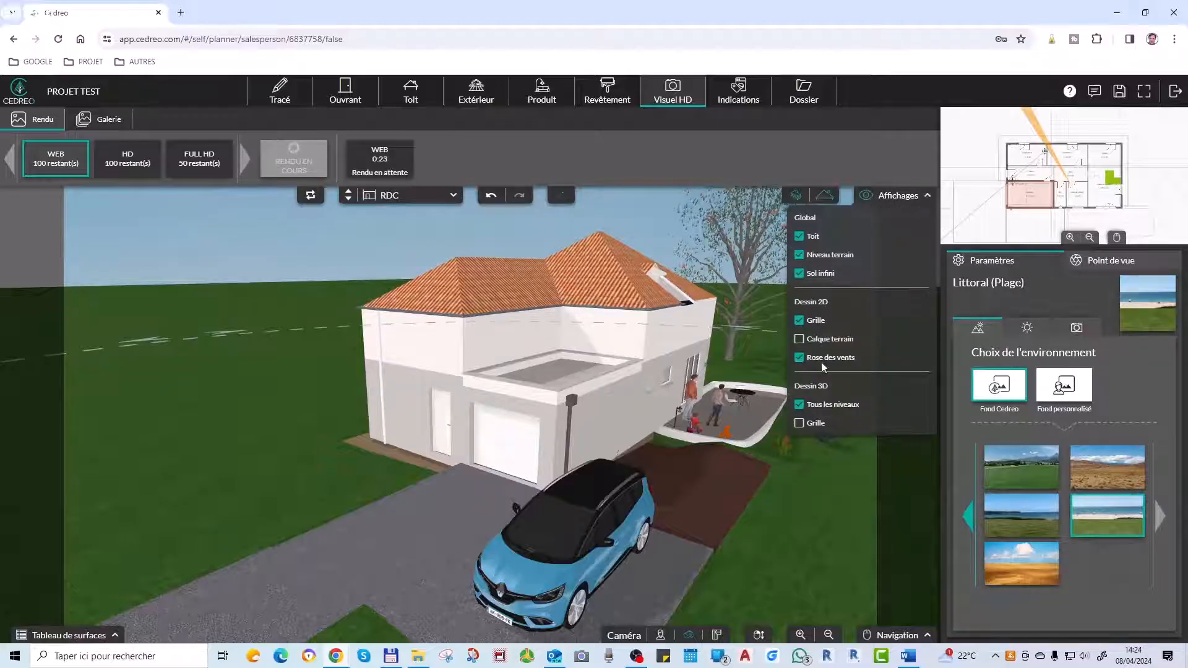
click(820, 278)
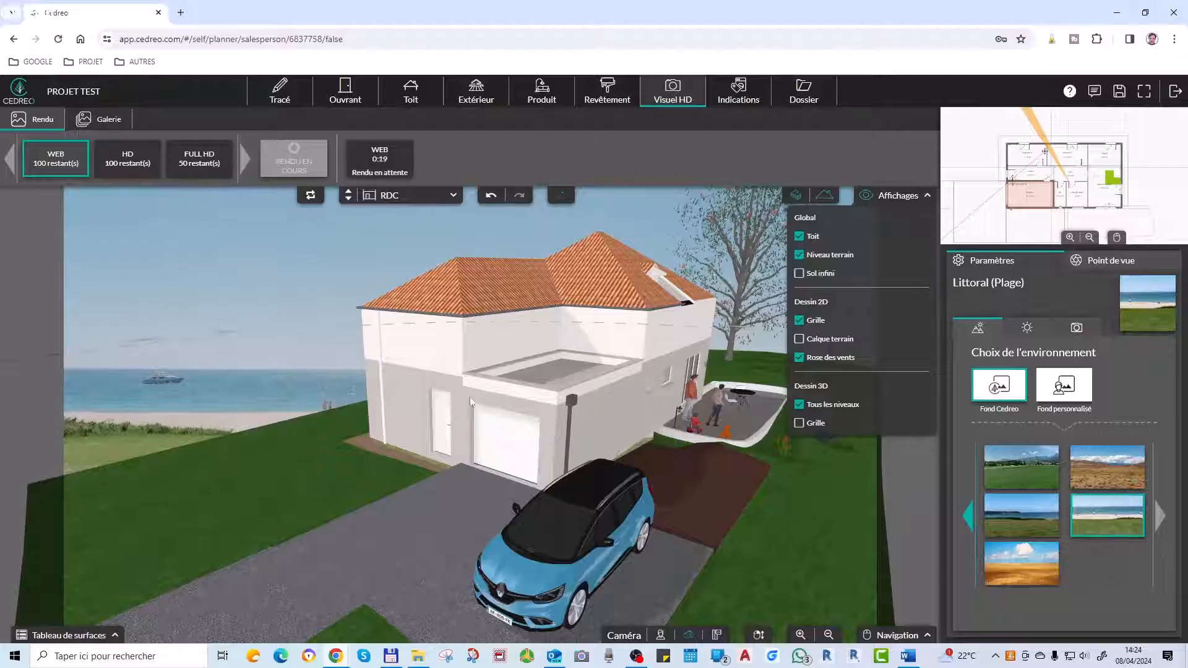
drag(471, 402, 430, 435)
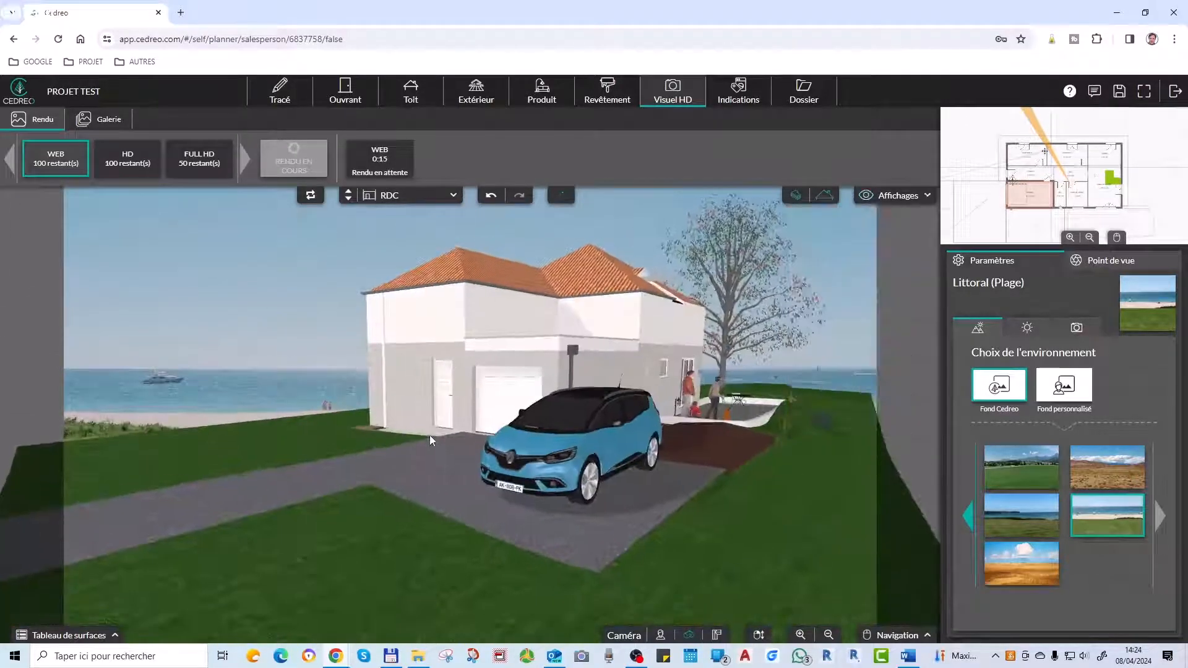
Frame the garage side with the car a little closer and change the environment to Montagne aride.
scroll(567, 399, up, 4)
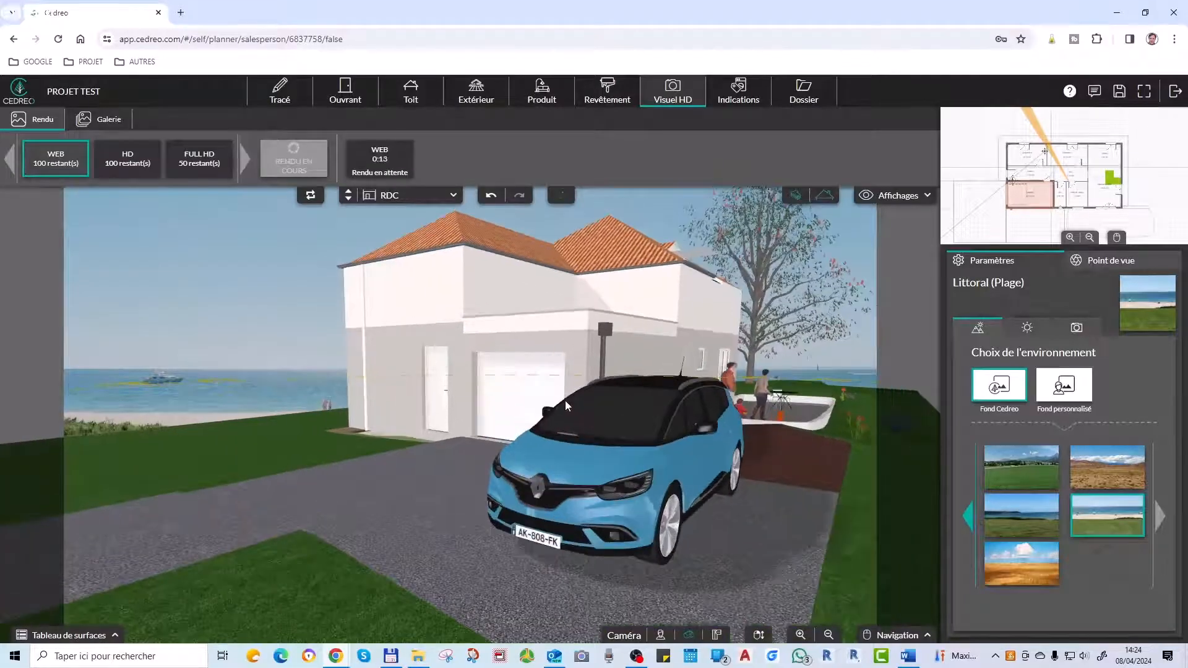
scroll(566, 401, down, 3)
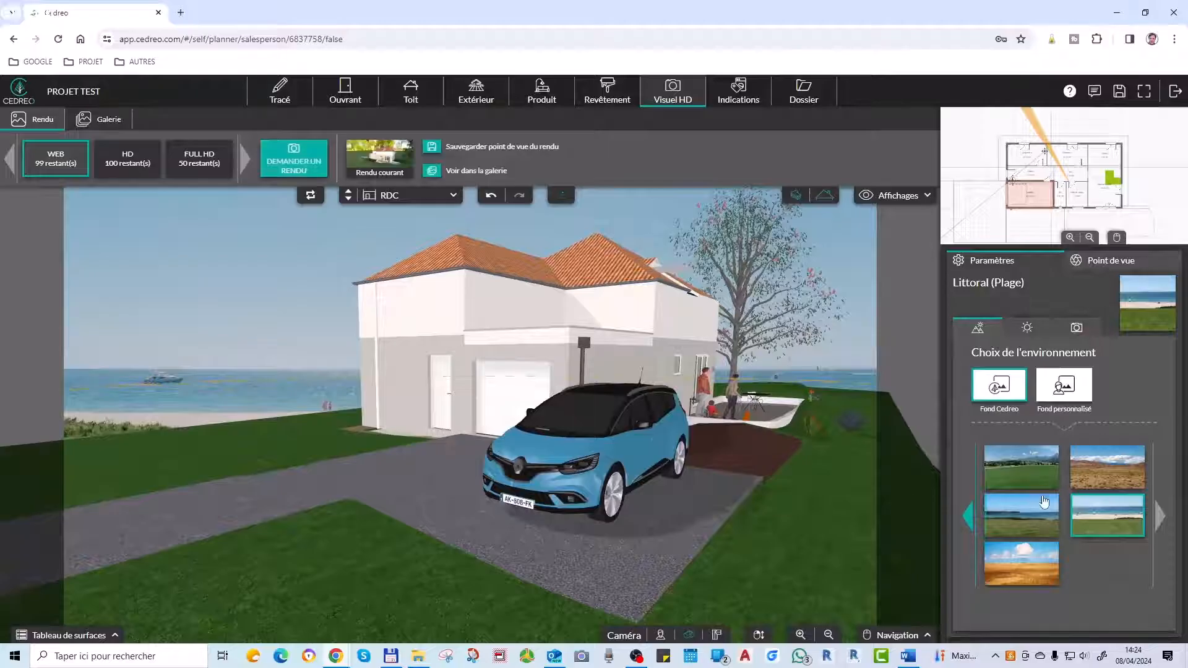
click(1108, 470)
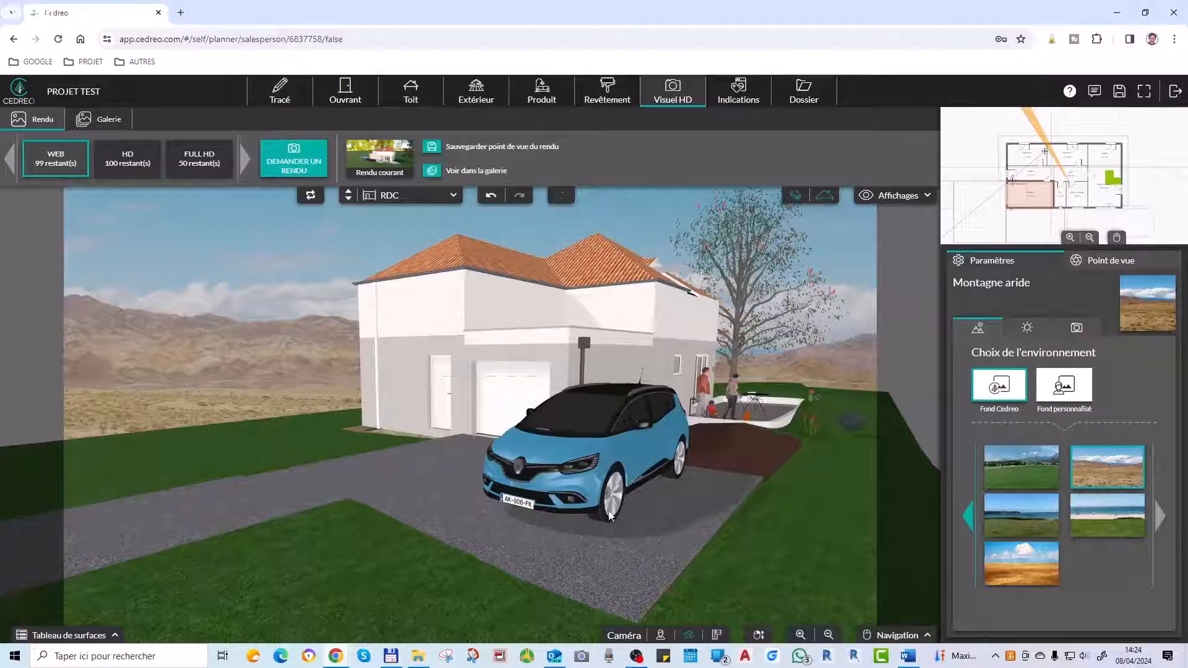
Try the Champs de blé and Village montagne environments and lower the camera towards the ground.
click(1046, 569)
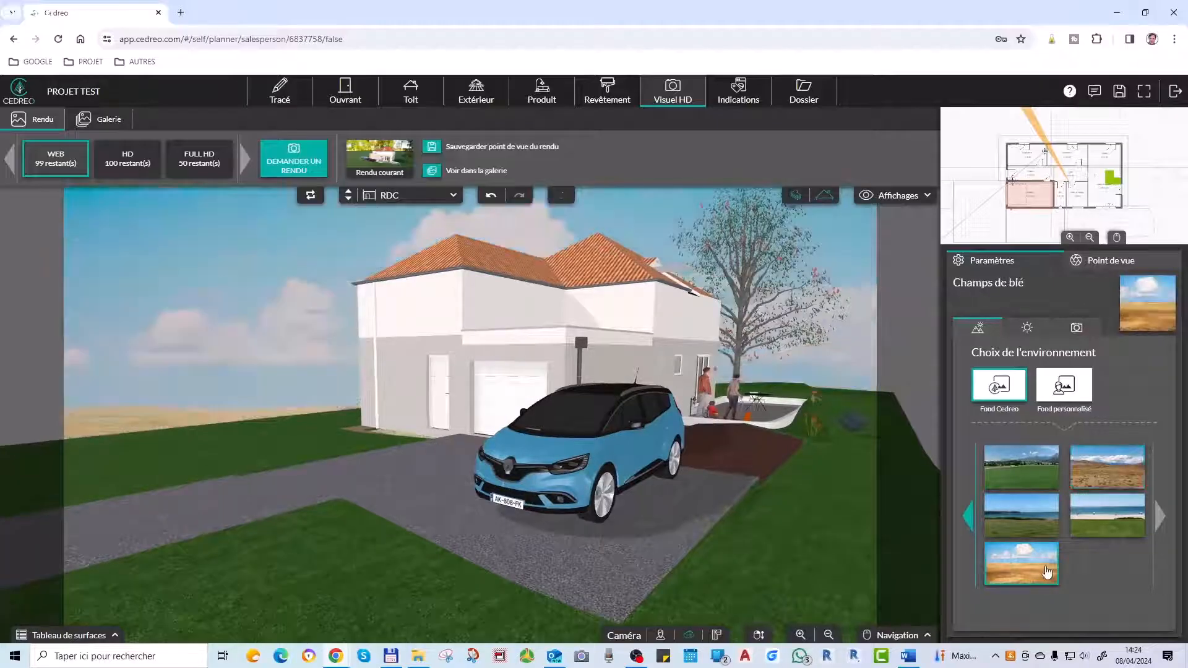
click(1021, 467)
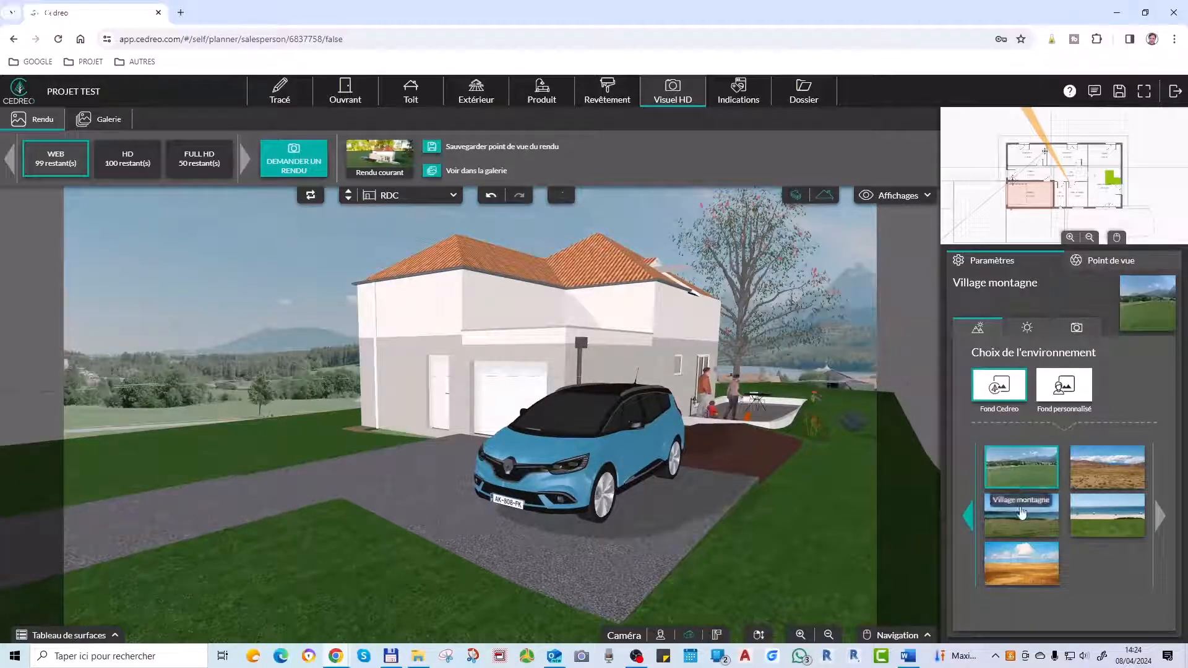
drag(728, 545, 716, 529)
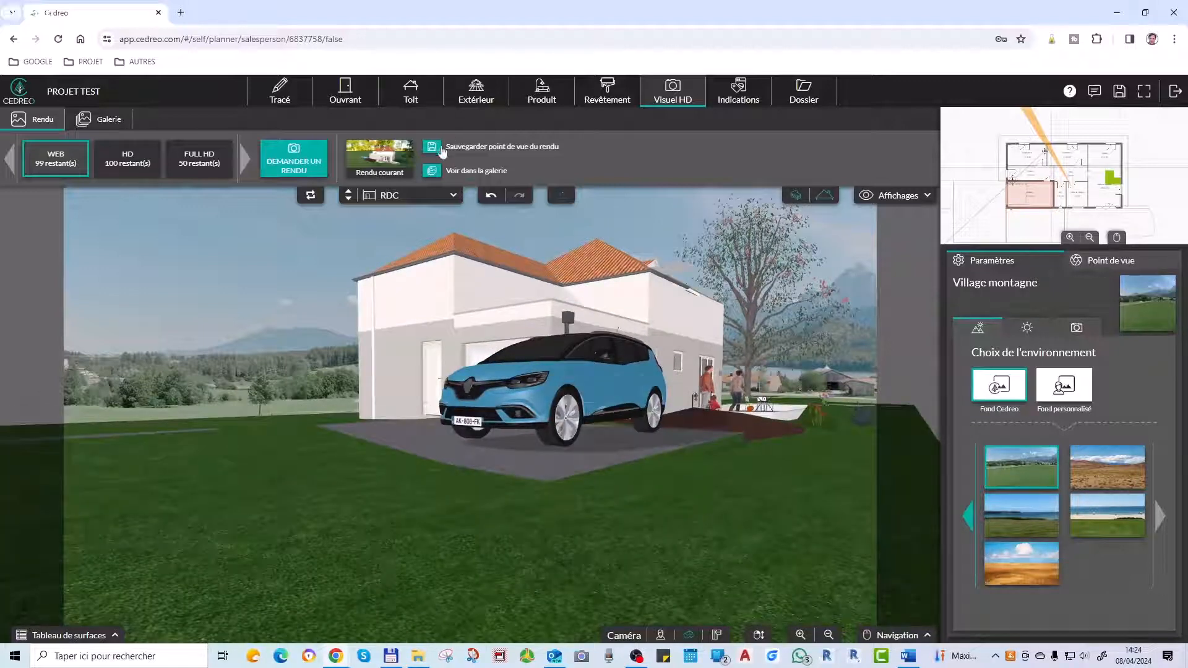
Switch the viewed level to 1 étage, then try Littoral (Côte rocheuse) and Littoral (Plage) around the garage side.
click(406, 195)
click(411, 215)
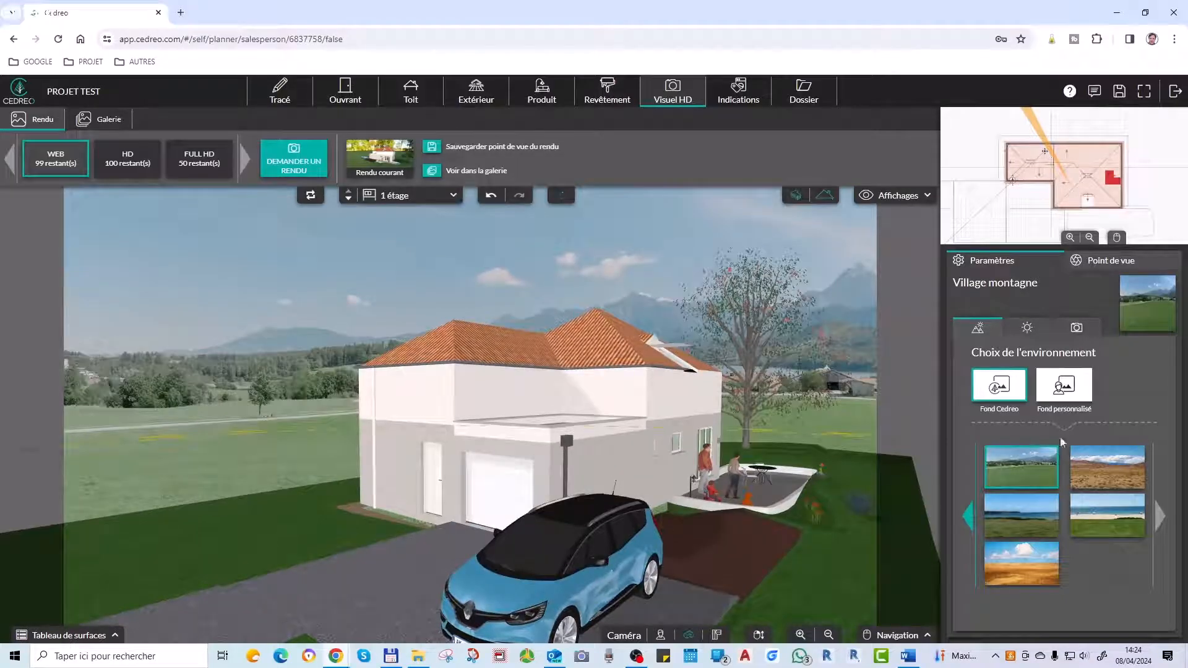
click(1021, 515)
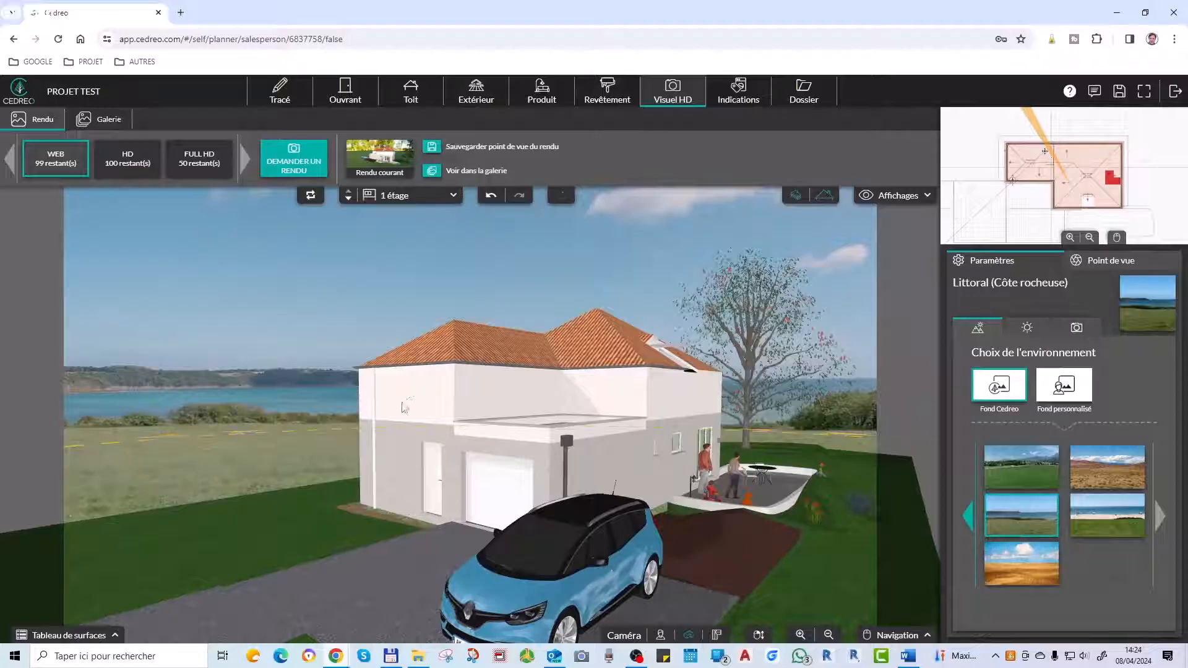
drag(504, 407, 447, 392)
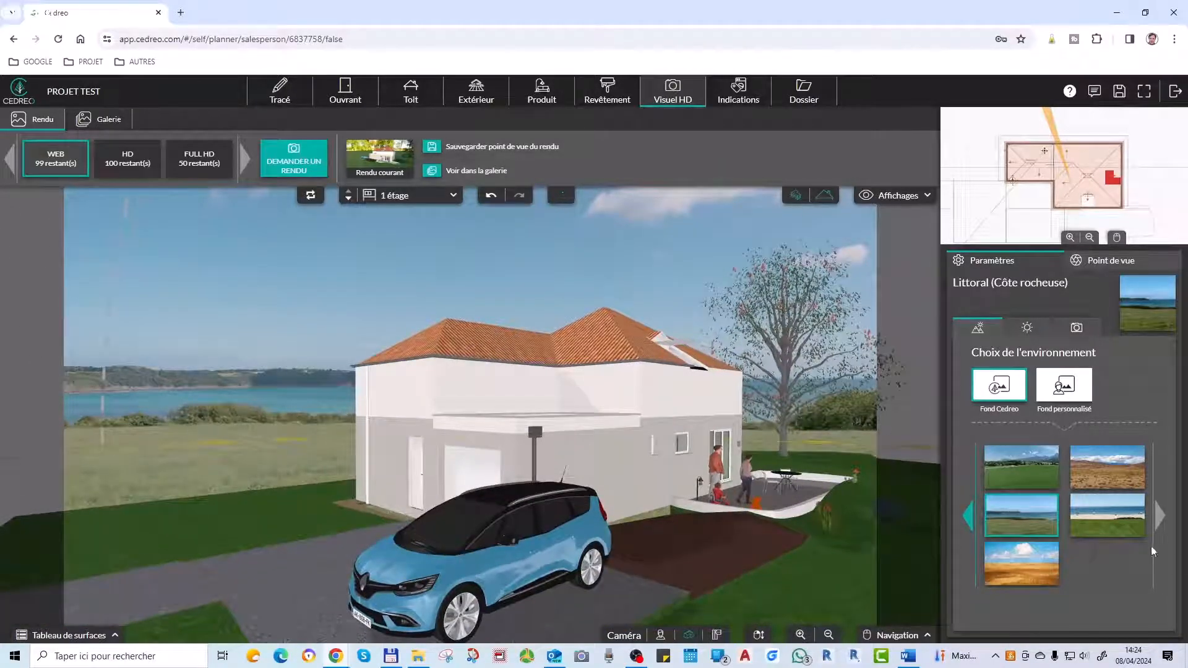
click(1108, 515)
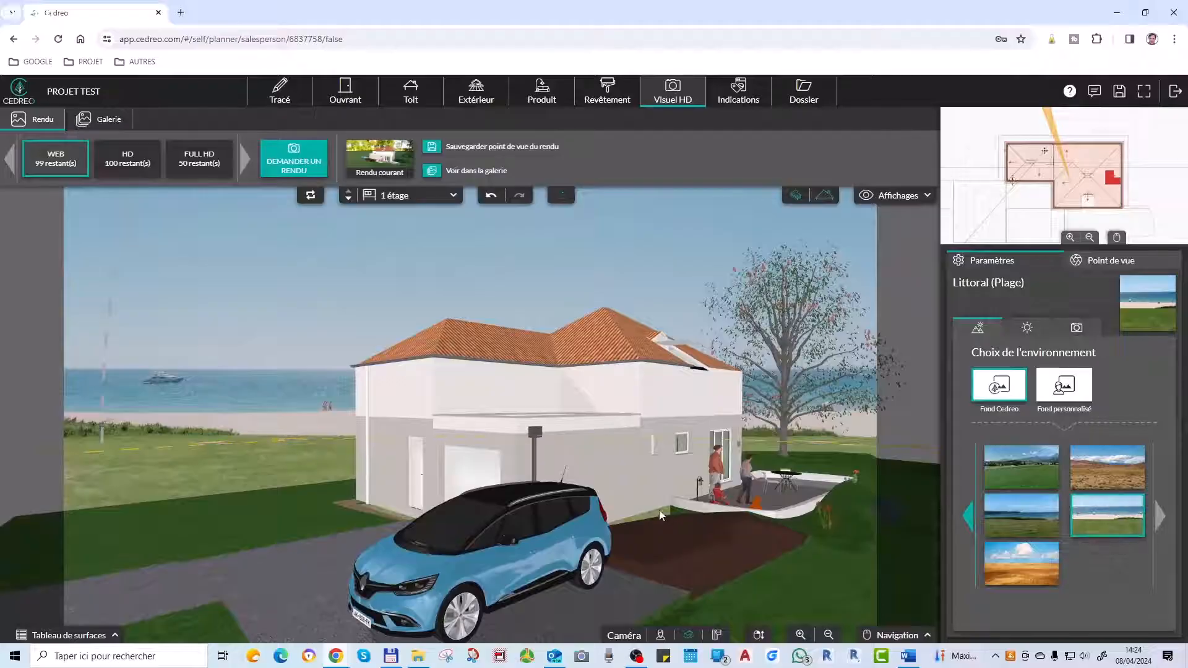
drag(658, 504, 657, 499)
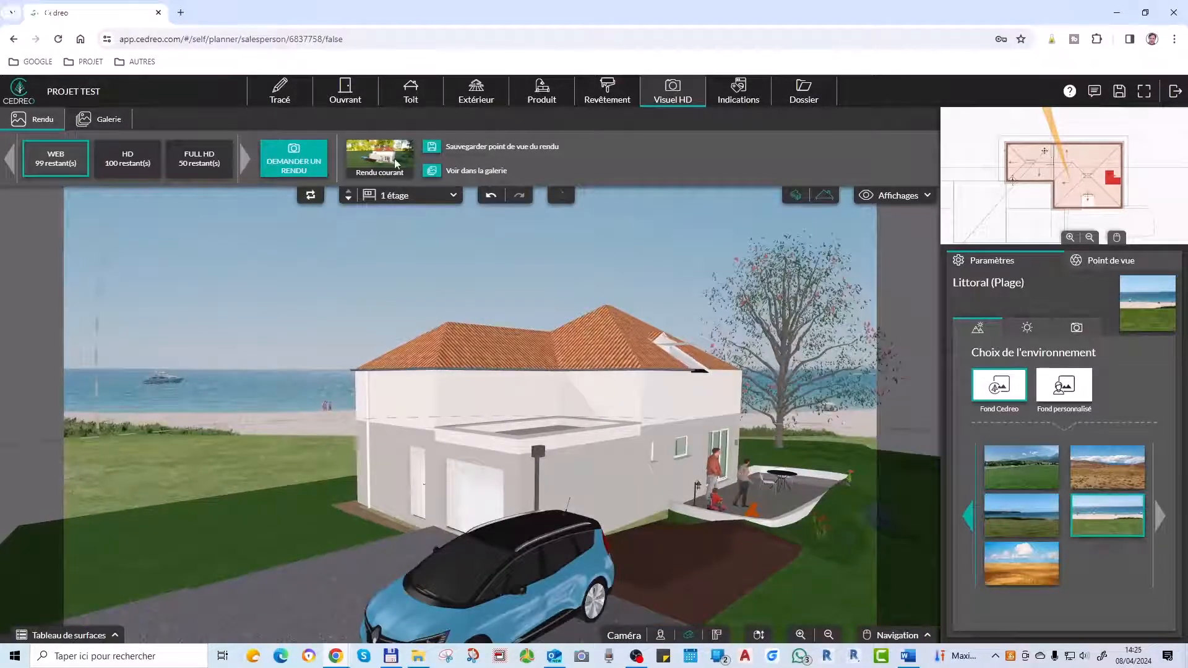
View the finished WEB render in the gallery and in a separate browser tab, then return to the render settings.
click(431, 171)
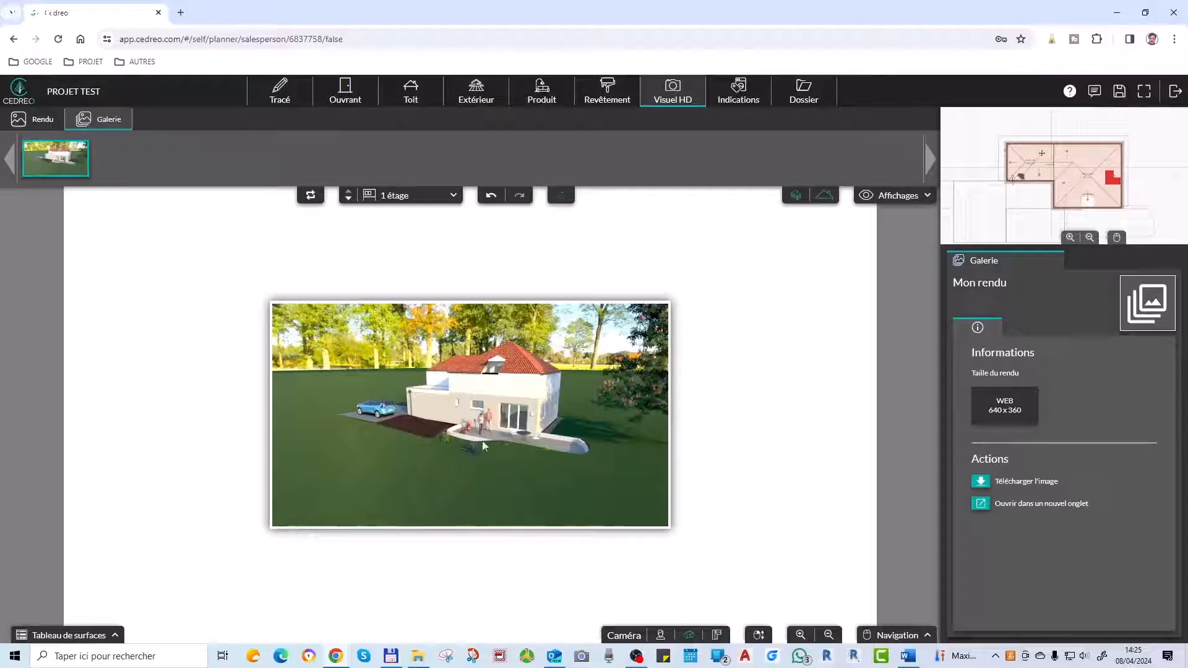
click(1032, 505)
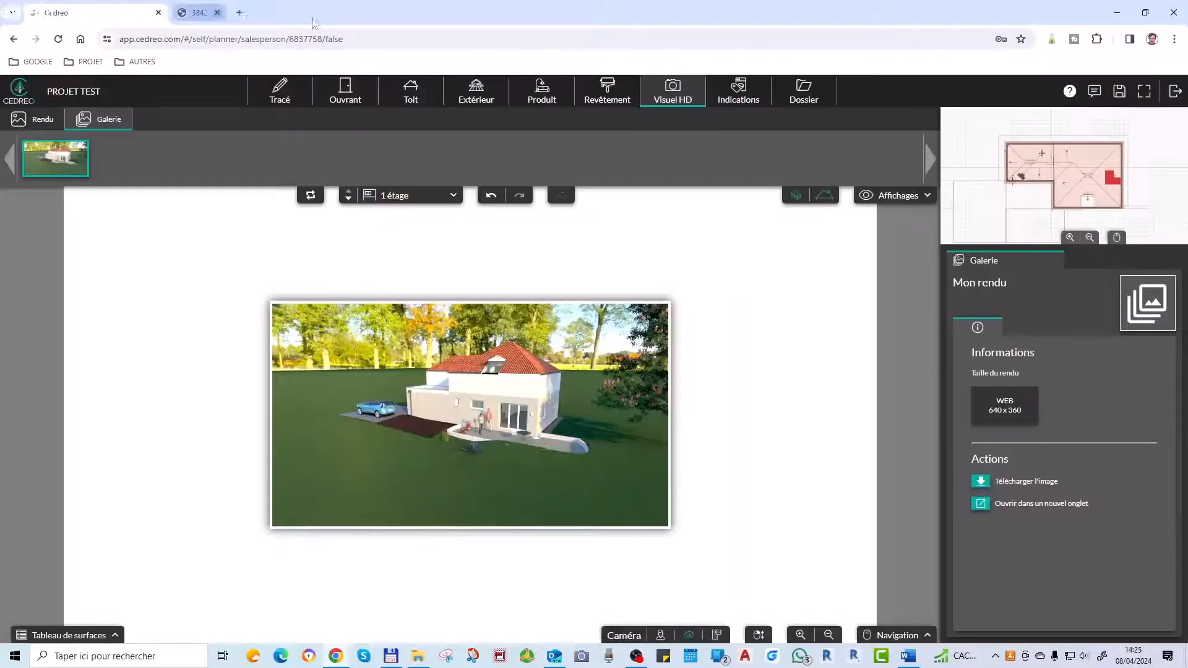
click(306, 13)
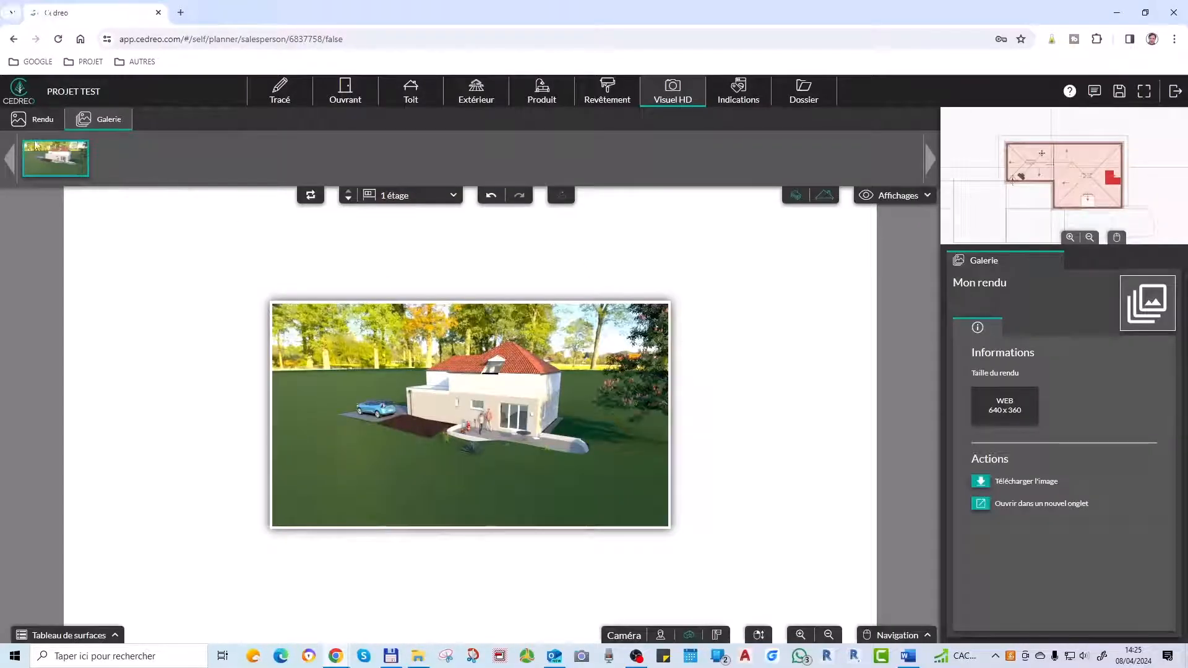
click(37, 120)
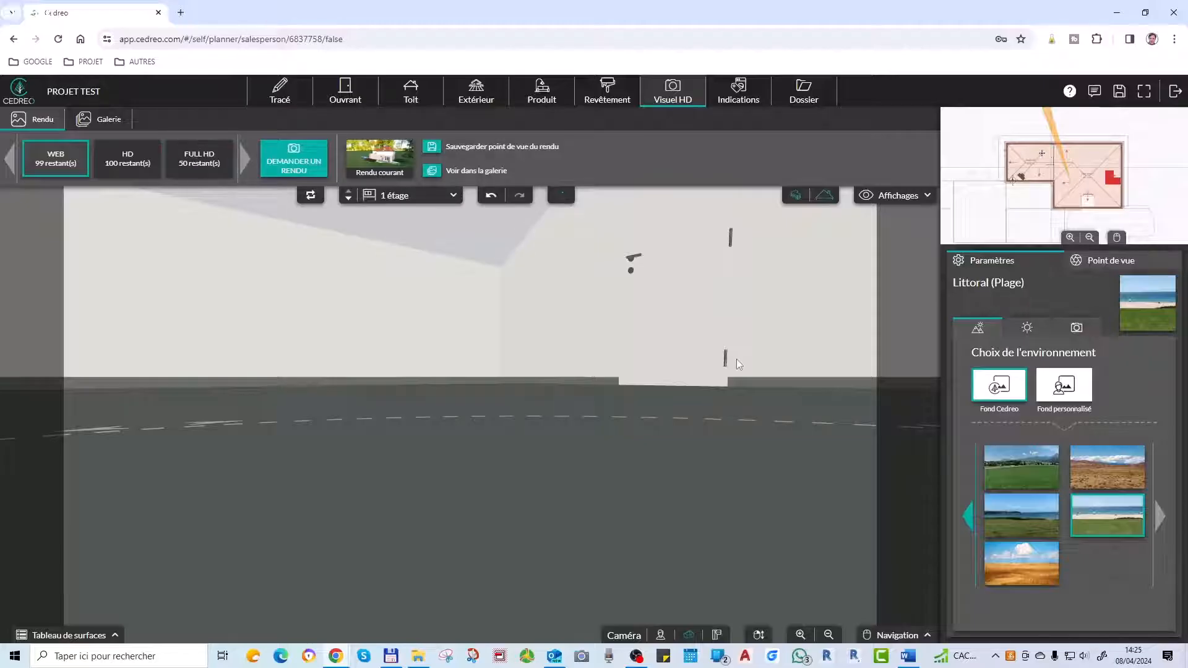
Pull the camera back out of the building and frame the garage side with the car and terrace.
scroll(595, 373, down, 2)
scroll(645, 399, down, 6)
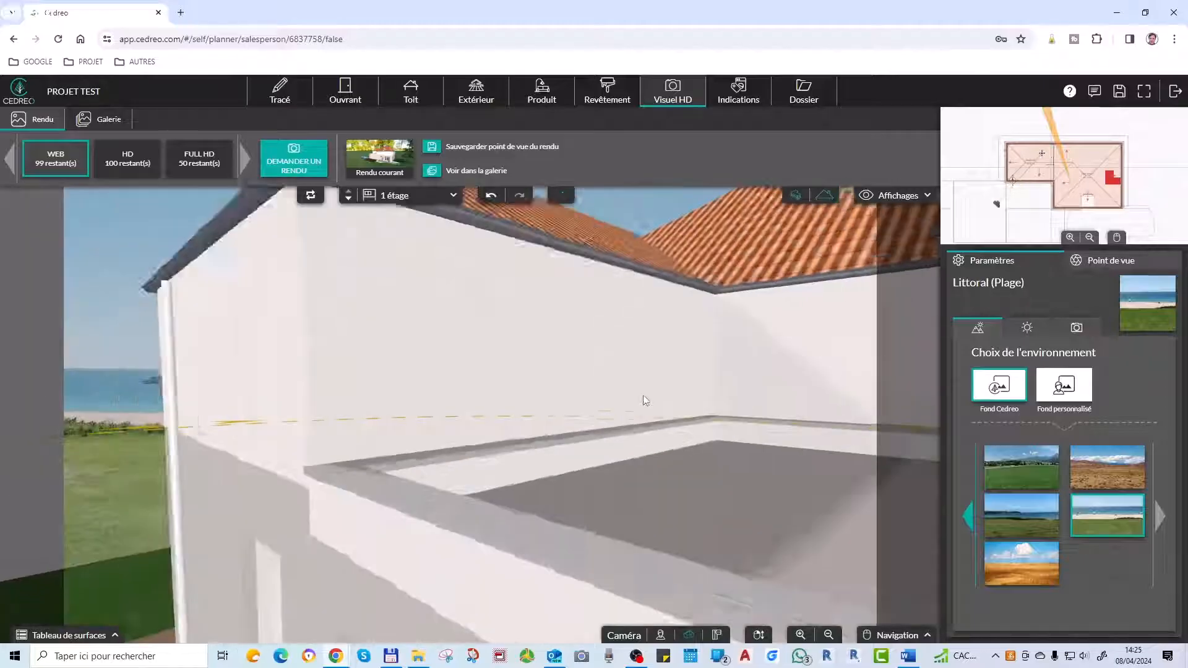
scroll(643, 399, down, 3)
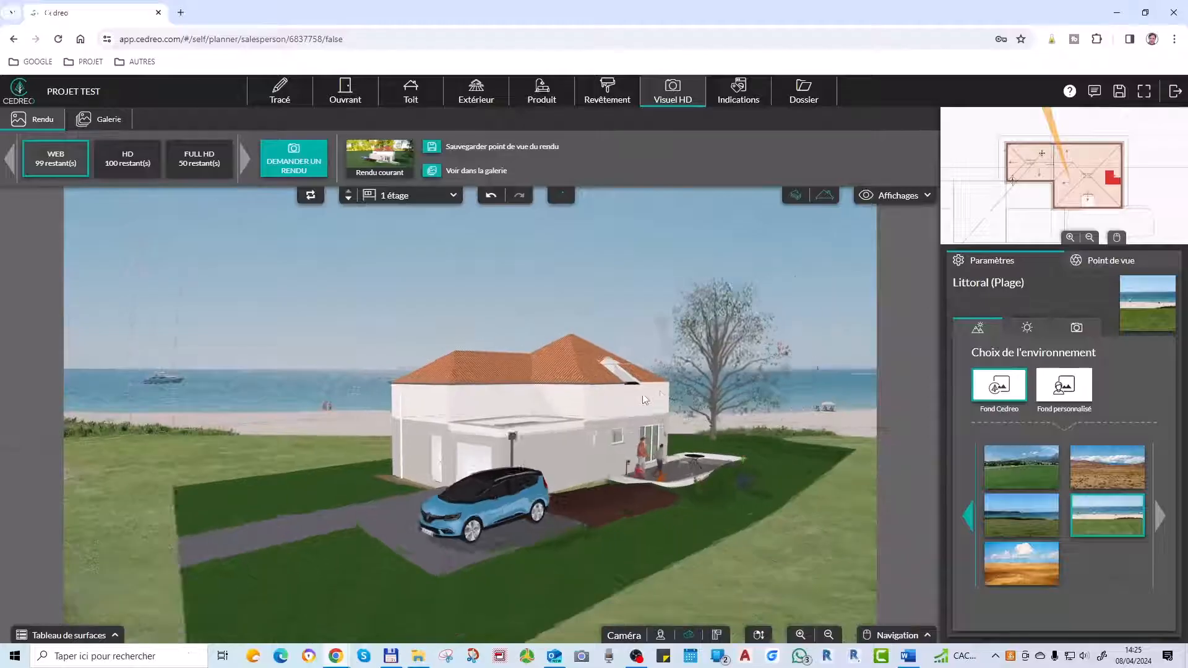
scroll(642, 399, up, 6)
scroll(534, 399, up, 2)
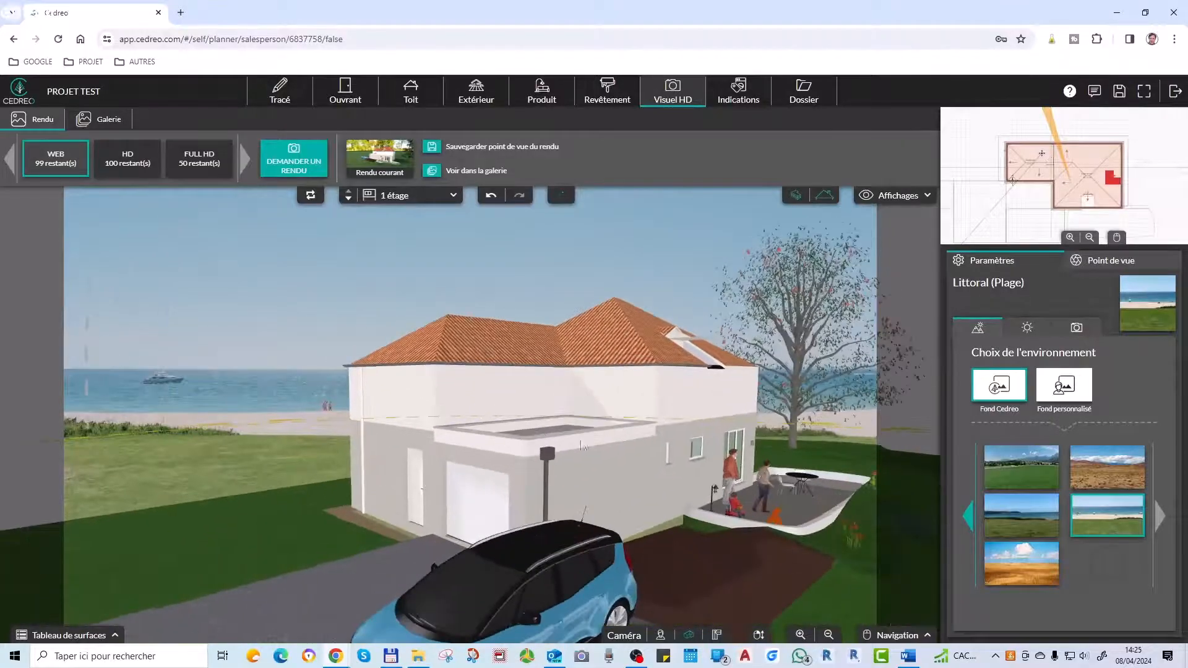
drag(753, 484, 685, 388)
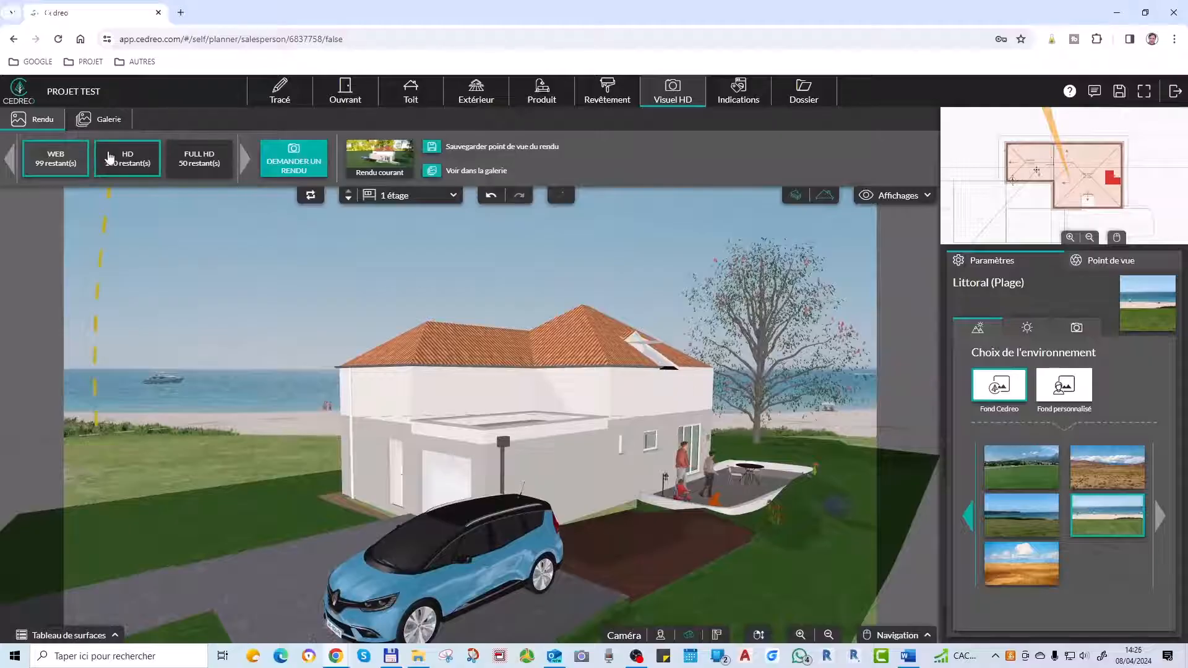
Try the Montagne aride and Village montagne environments and turn the camera towards the long side wall and terrace.
click(1118, 461)
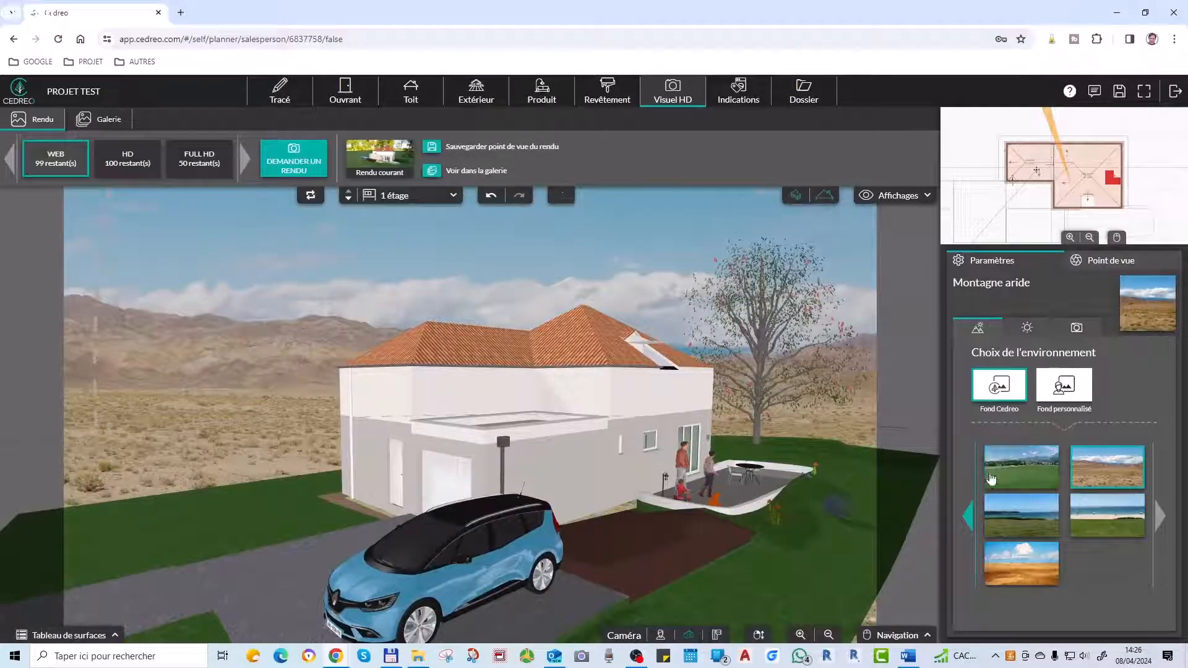
click(1007, 477)
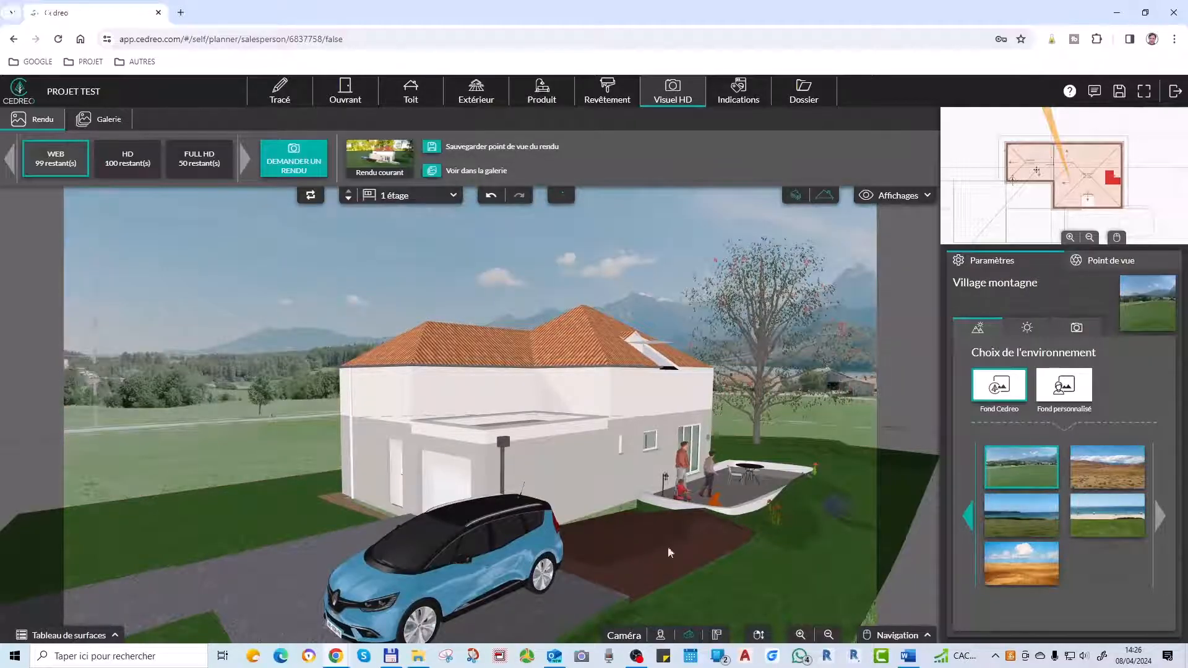
drag(630, 516, 528, 575)
drag(670, 484, 645, 491)
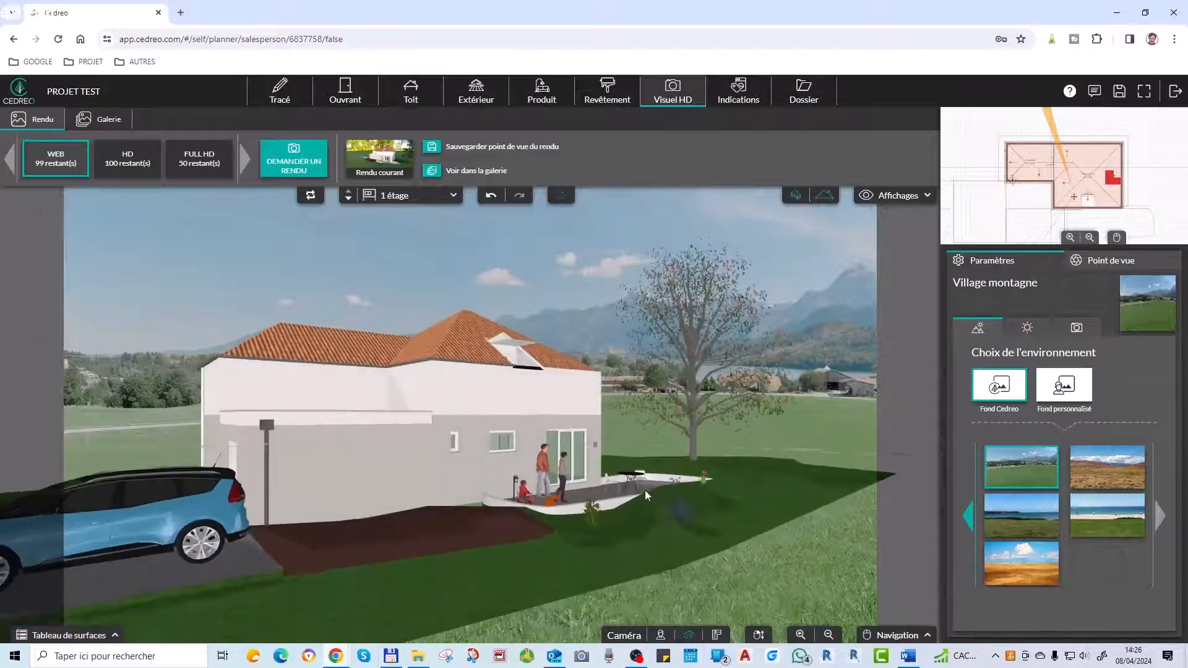
Go through the first set of environments, including Prairie (Soleil), Ville moyenne (Européenne), Montagne and Campagne, ending on Coucher de soleil.
click(1163, 521)
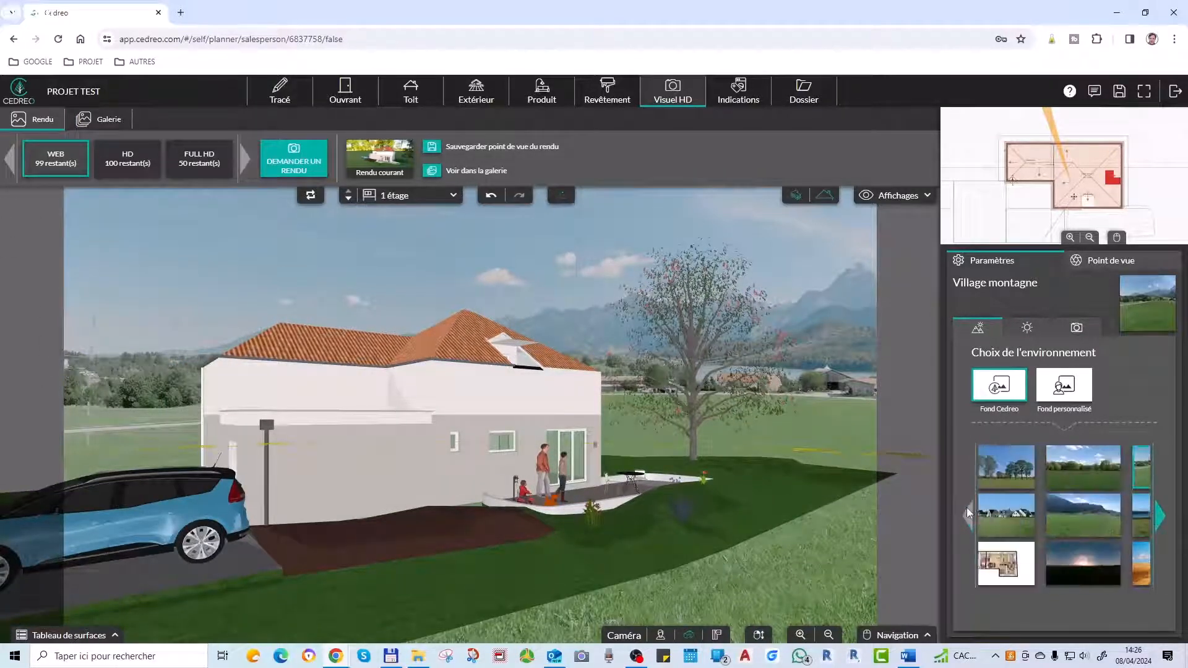
click(1027, 475)
click(1108, 468)
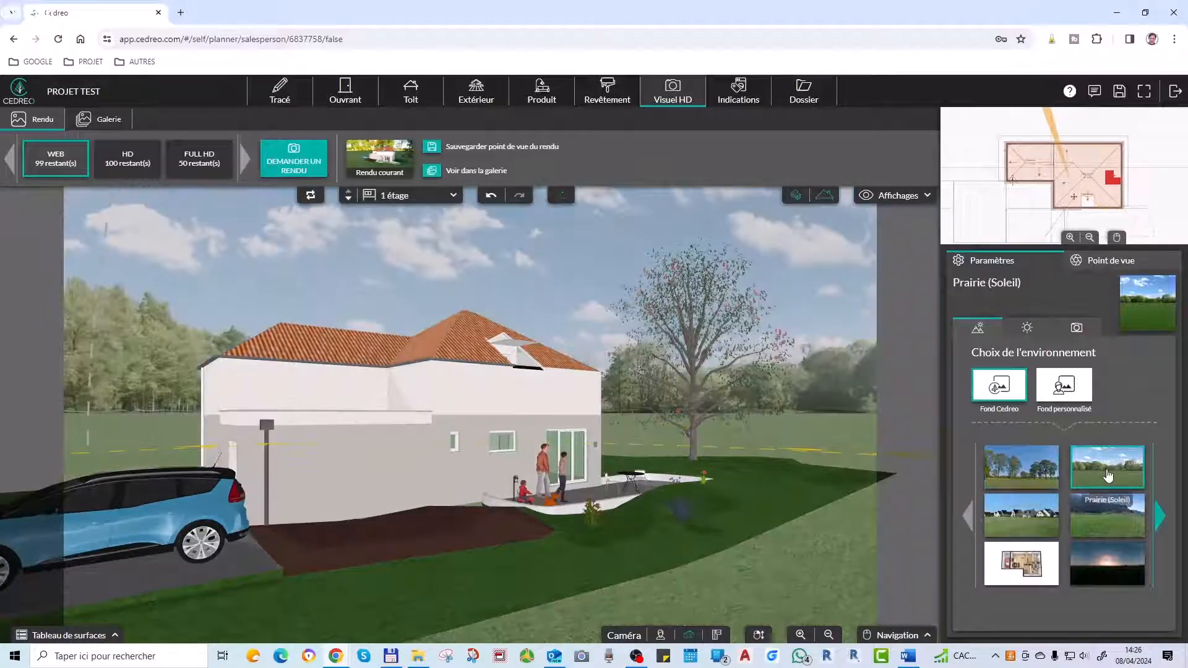
click(1030, 522)
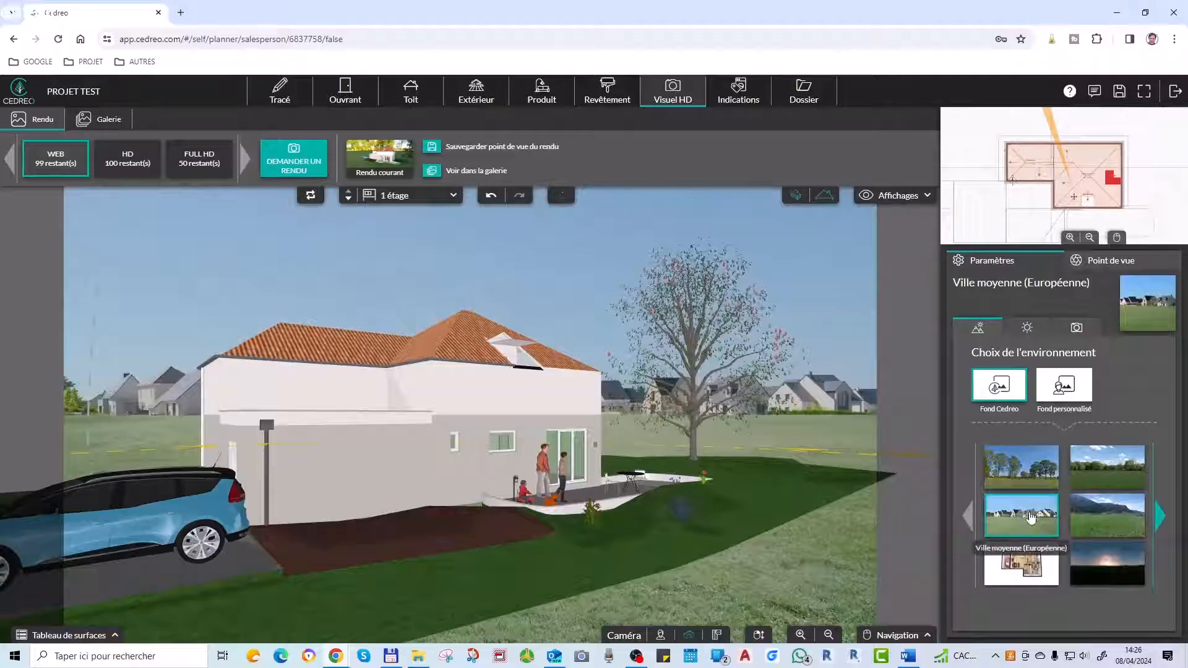
click(1108, 515)
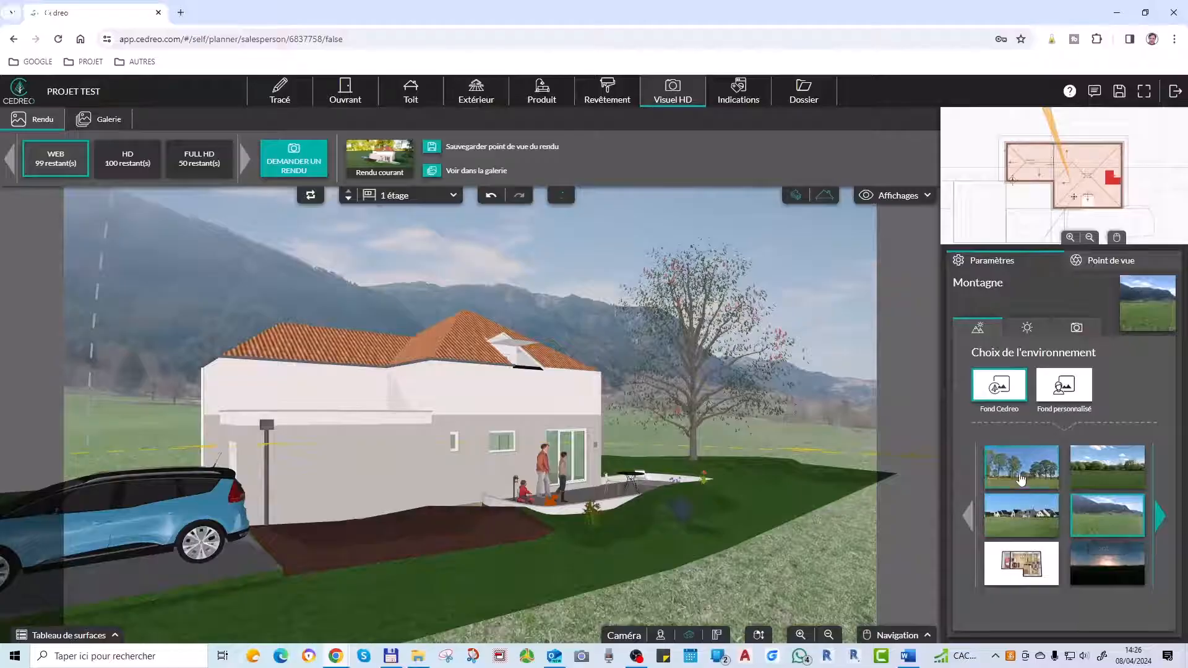
click(1021, 480)
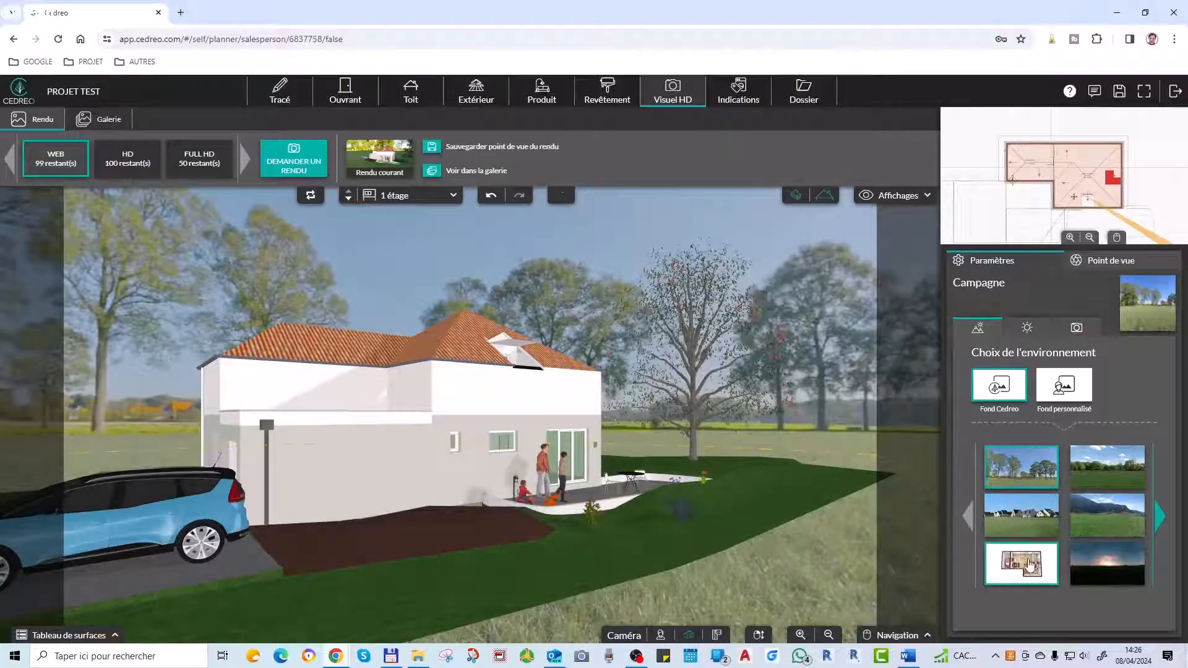
click(1029, 564)
click(1102, 568)
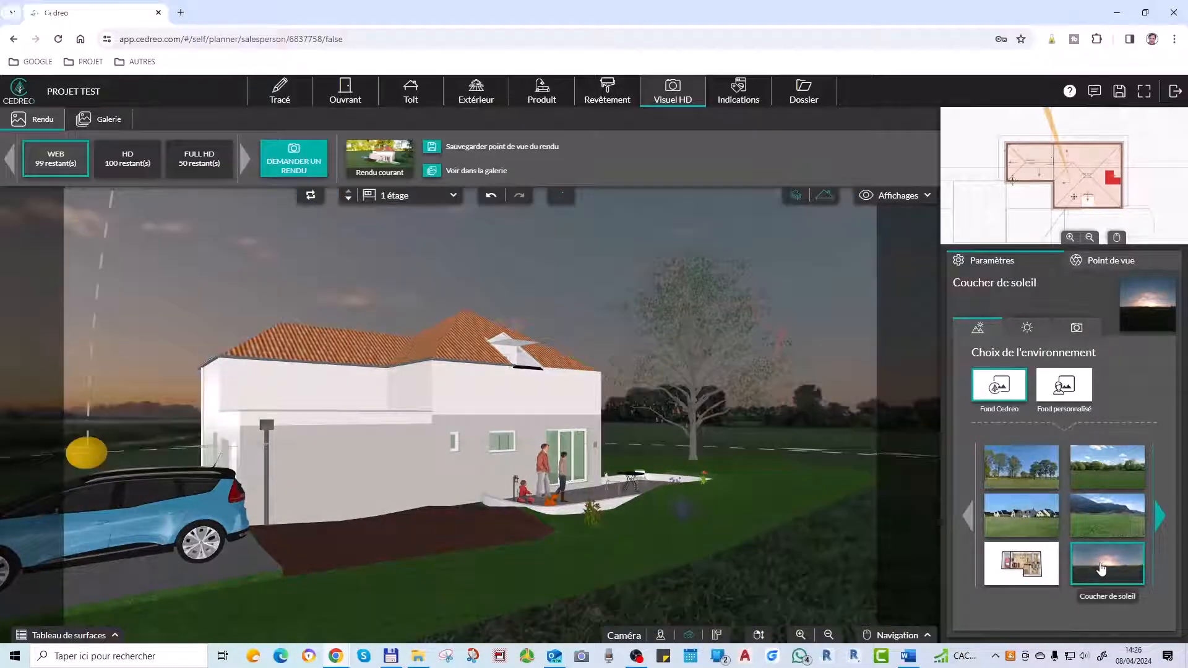
Set the environment to Prairie (Soleil) and frame the long side wall closely with the car and terrace.
drag(514, 423, 710, 407)
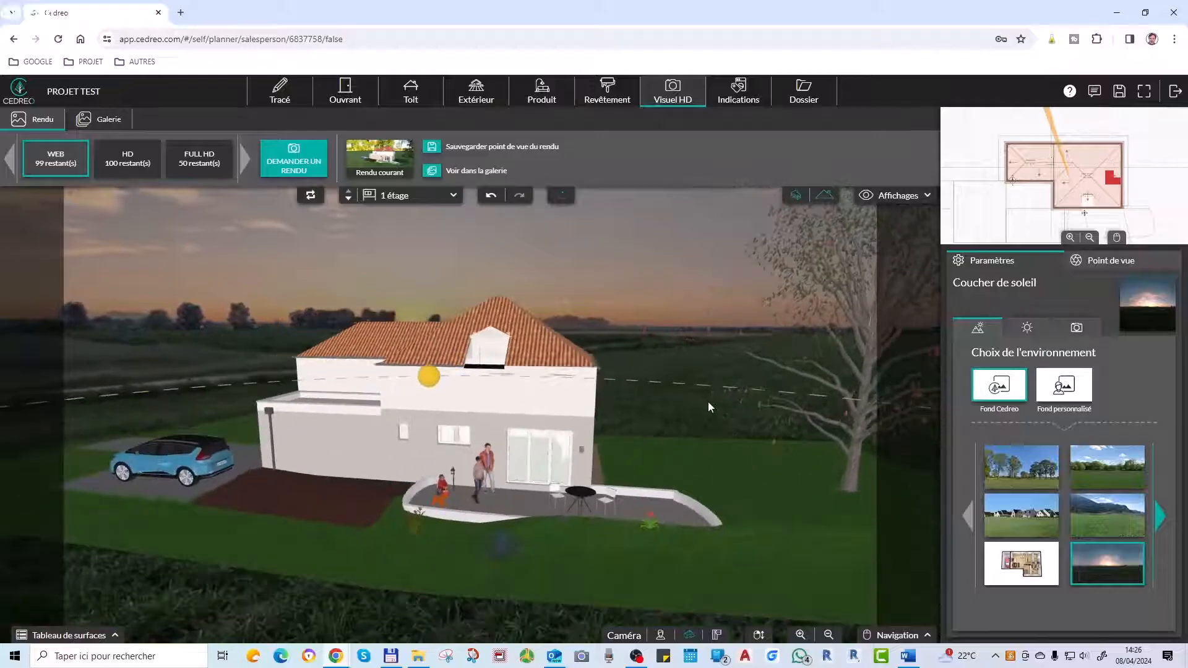
click(1021, 480)
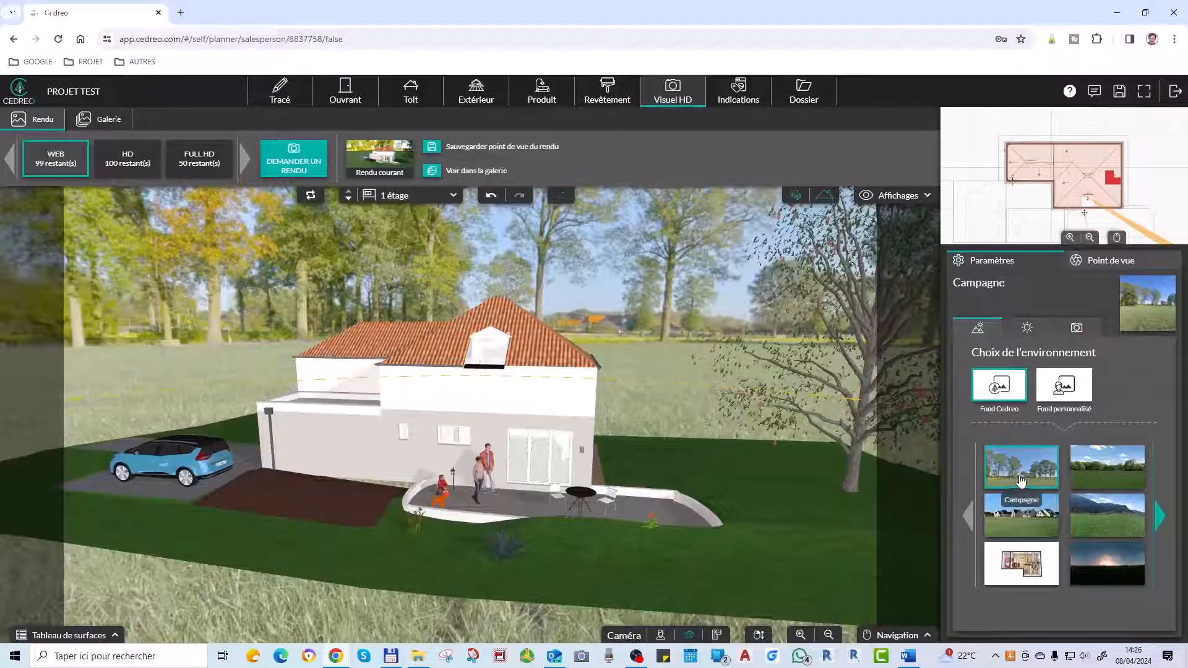
click(1107, 467)
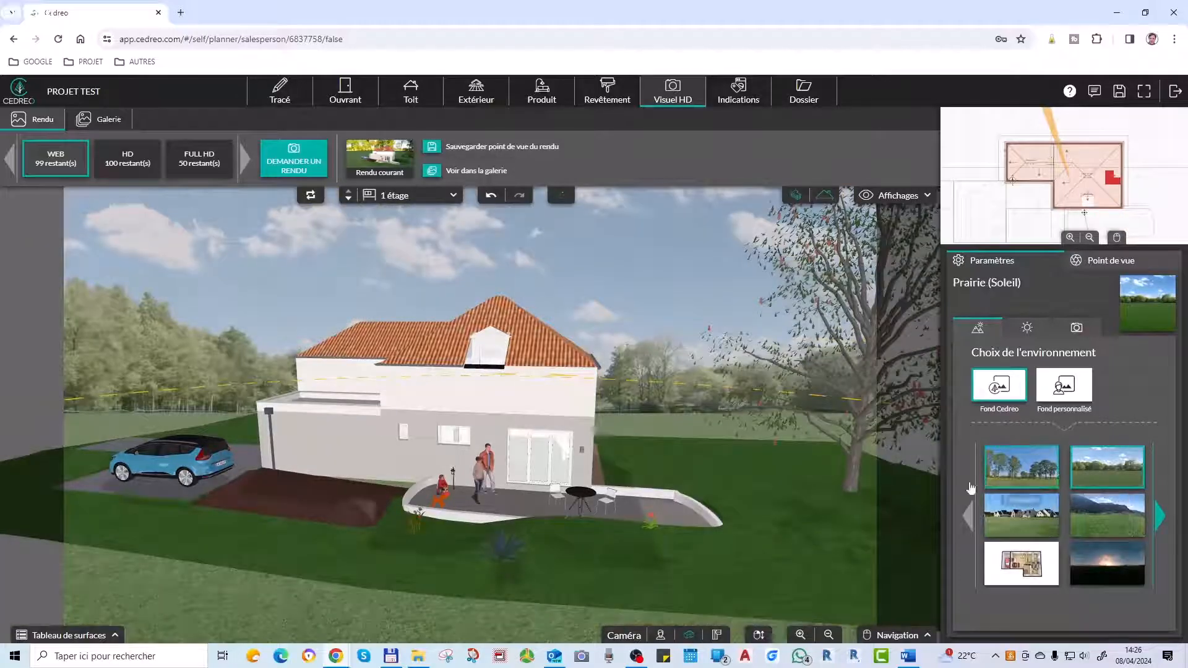
drag(699, 519, 431, 446)
scroll(133, 371, up, 3)
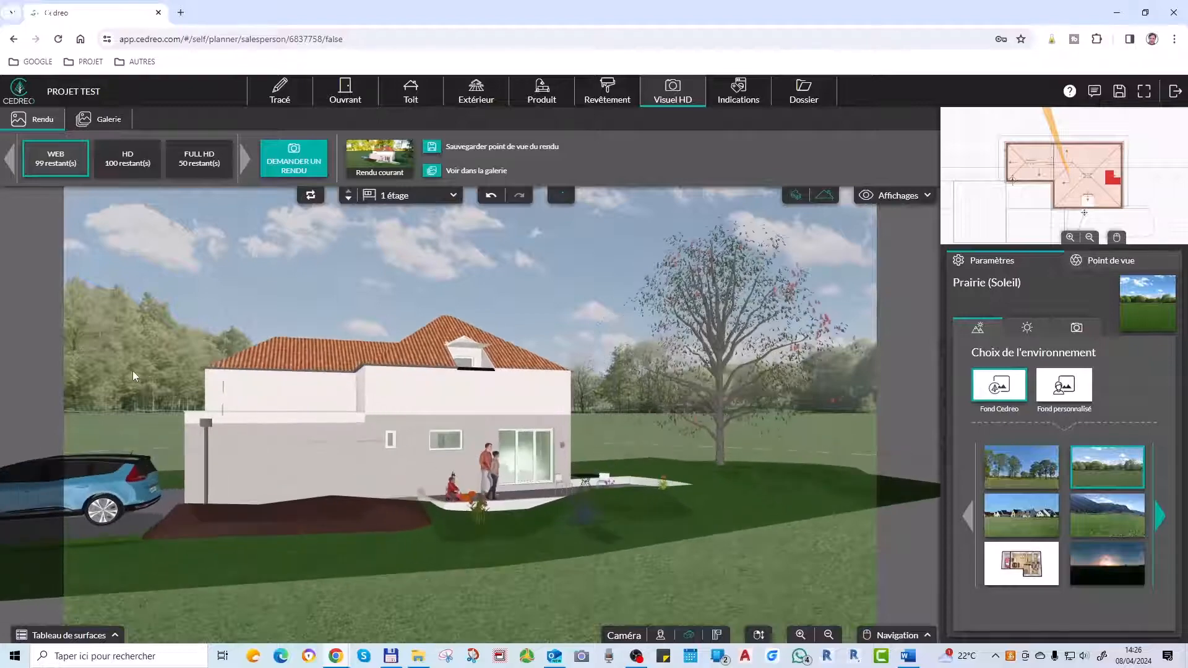
right_drag(319, 427, 410, 459)
drag(487, 478, 630, 388)
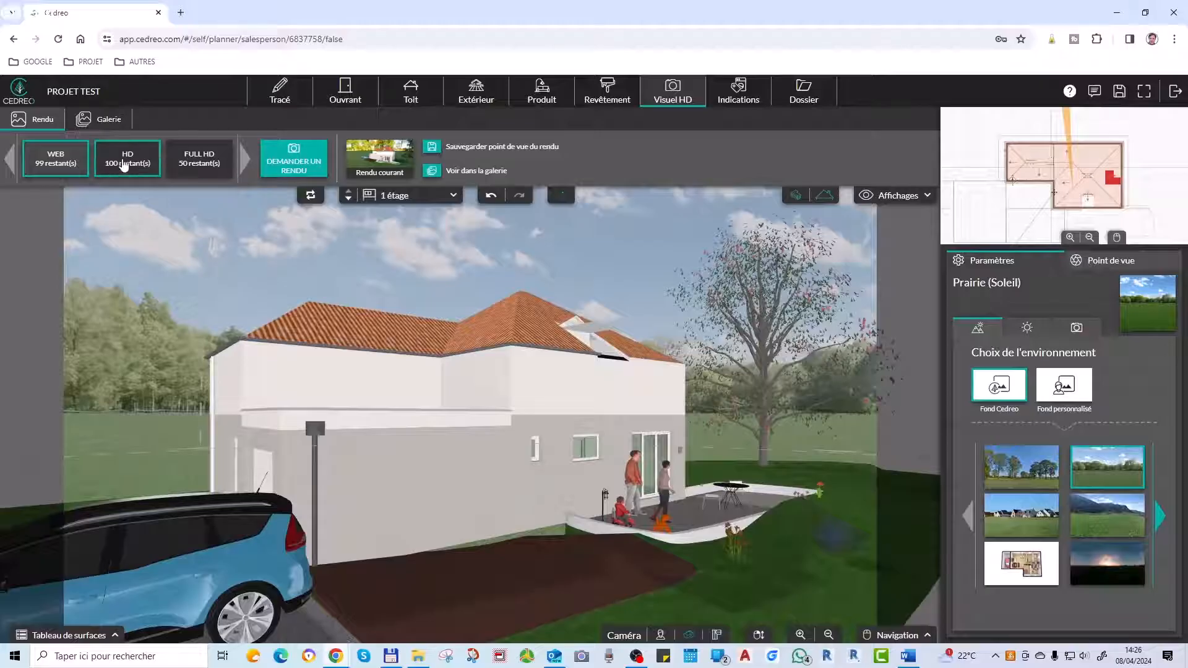
Request a render of the current view in HD format.
click(125, 162)
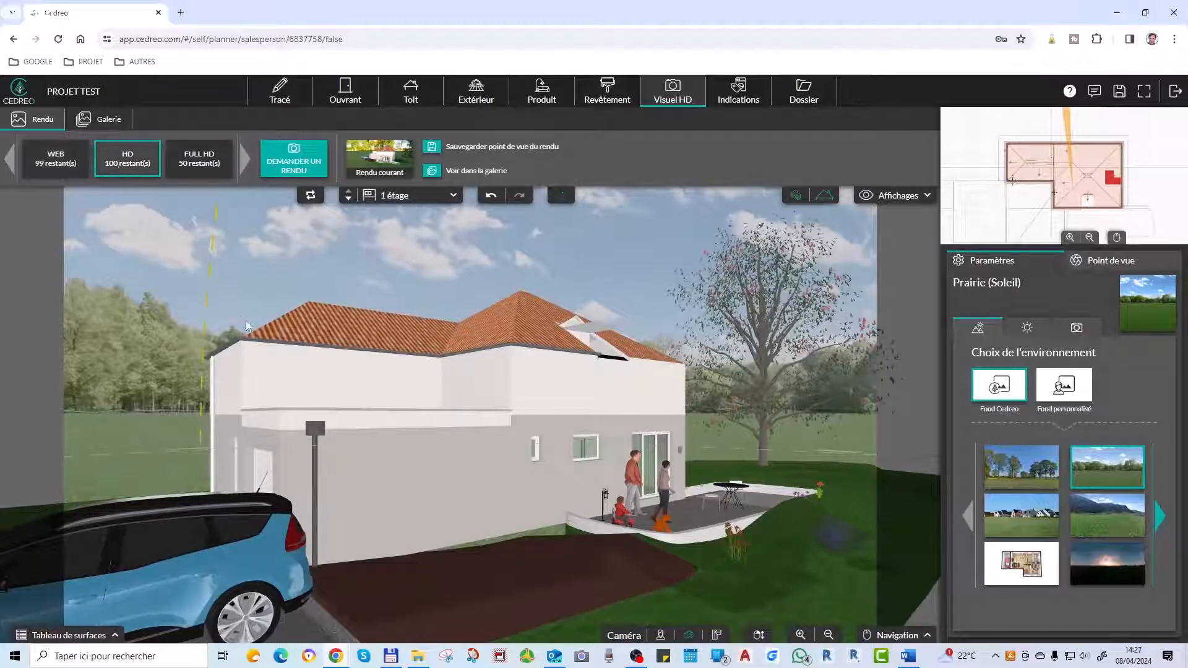
click(298, 164)
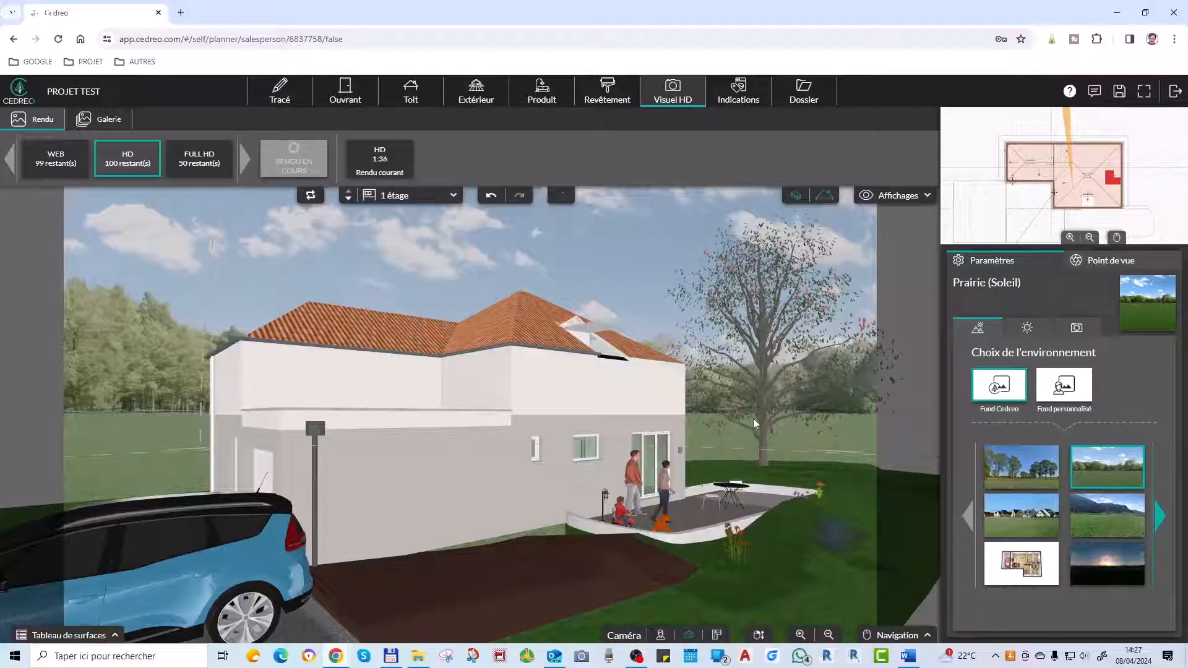
Change the environment to Ville moyenne (Européenne) and switch to the exterior terrain settings.
click(1040, 523)
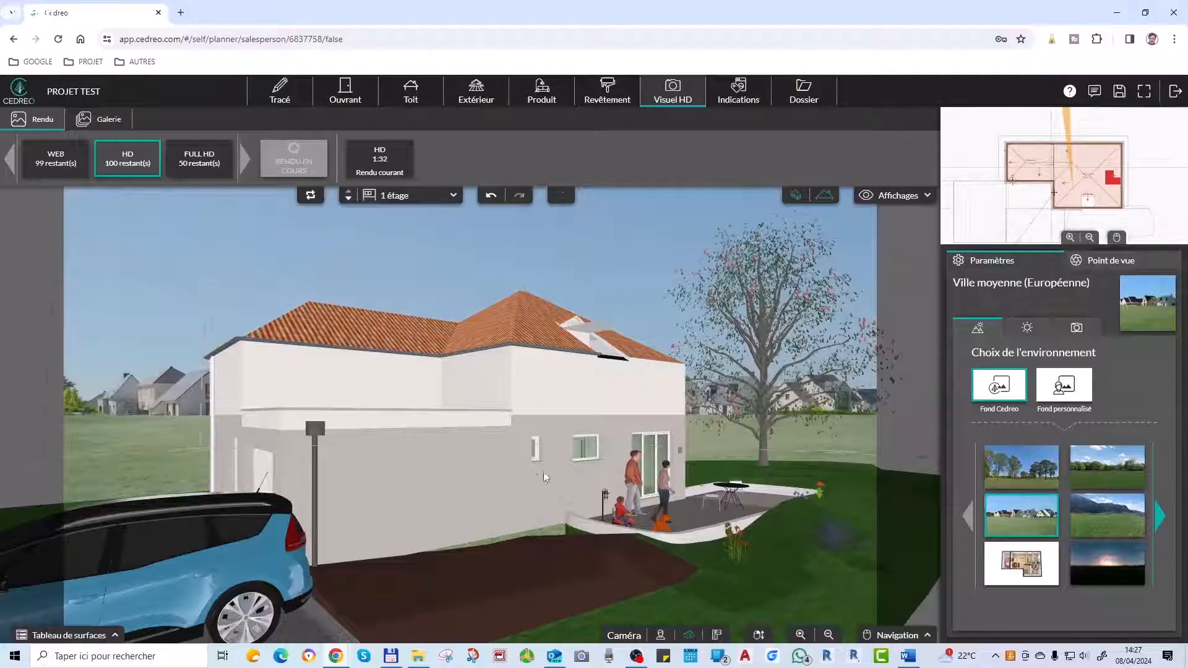
drag(547, 477, 532, 452)
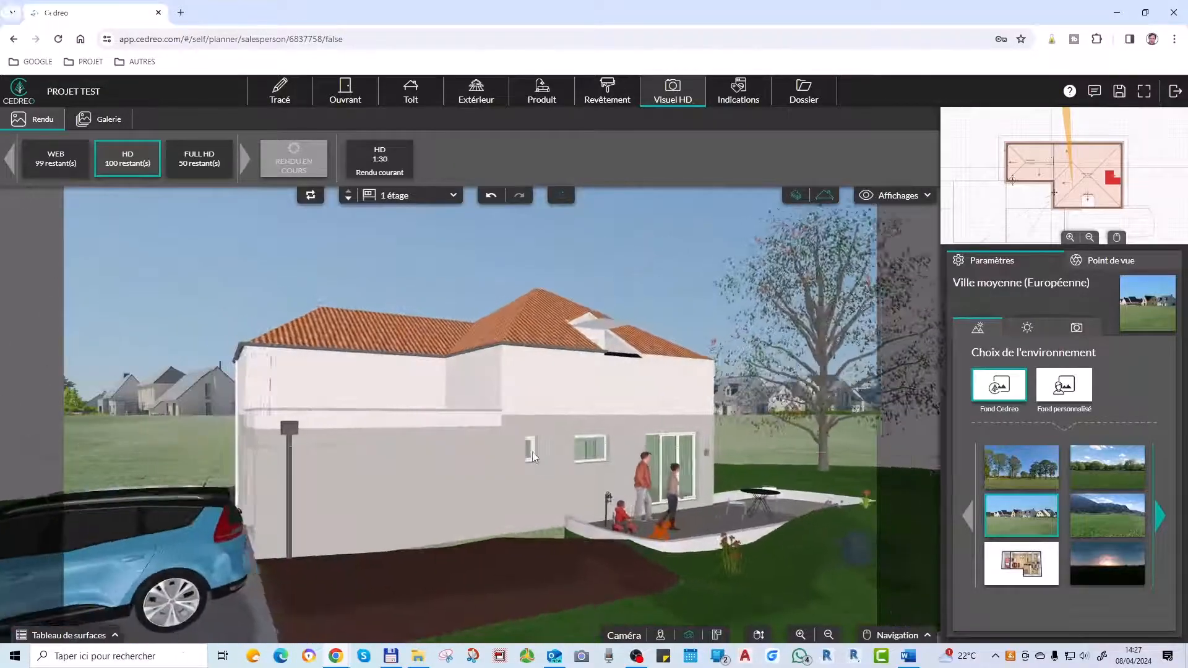
click(476, 91)
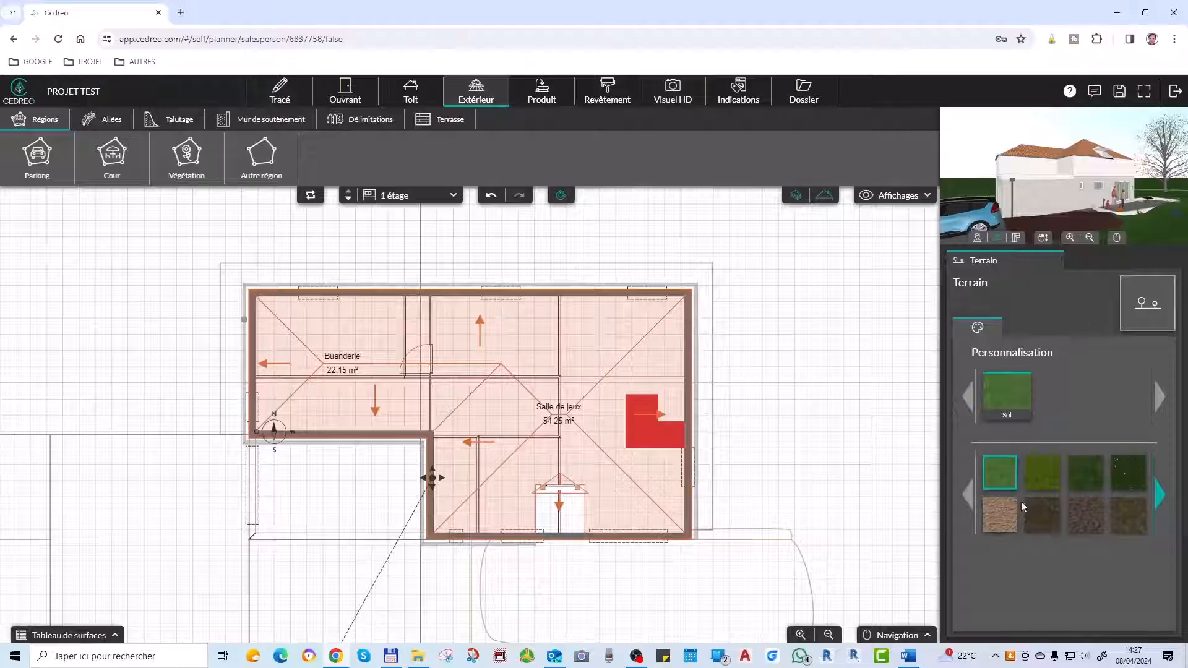
Apply the third grass texture, a dark green one, to the terrain ground and check it around the terrace in the render view.
click(1097, 475)
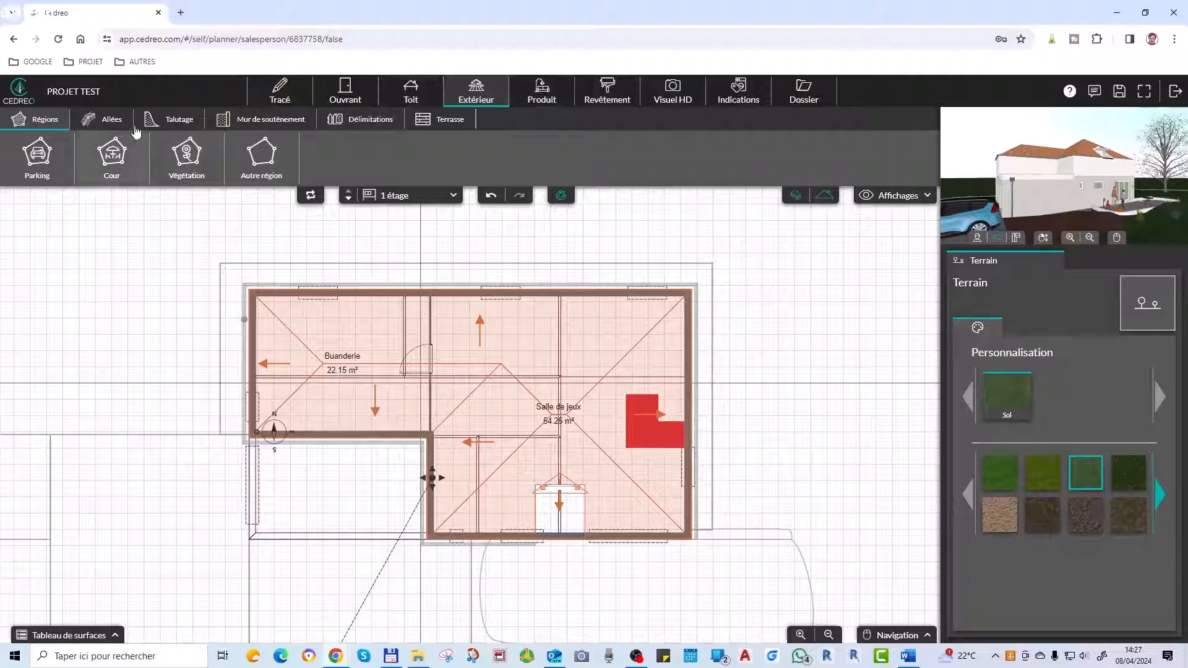
click(344, 93)
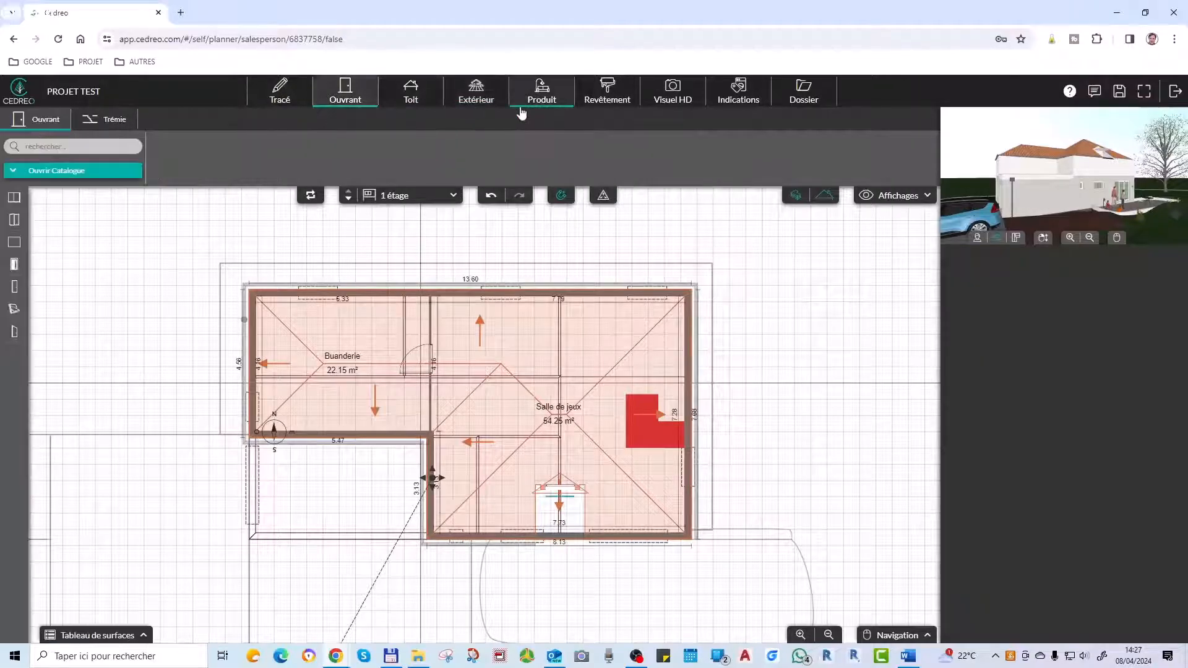
click(673, 91)
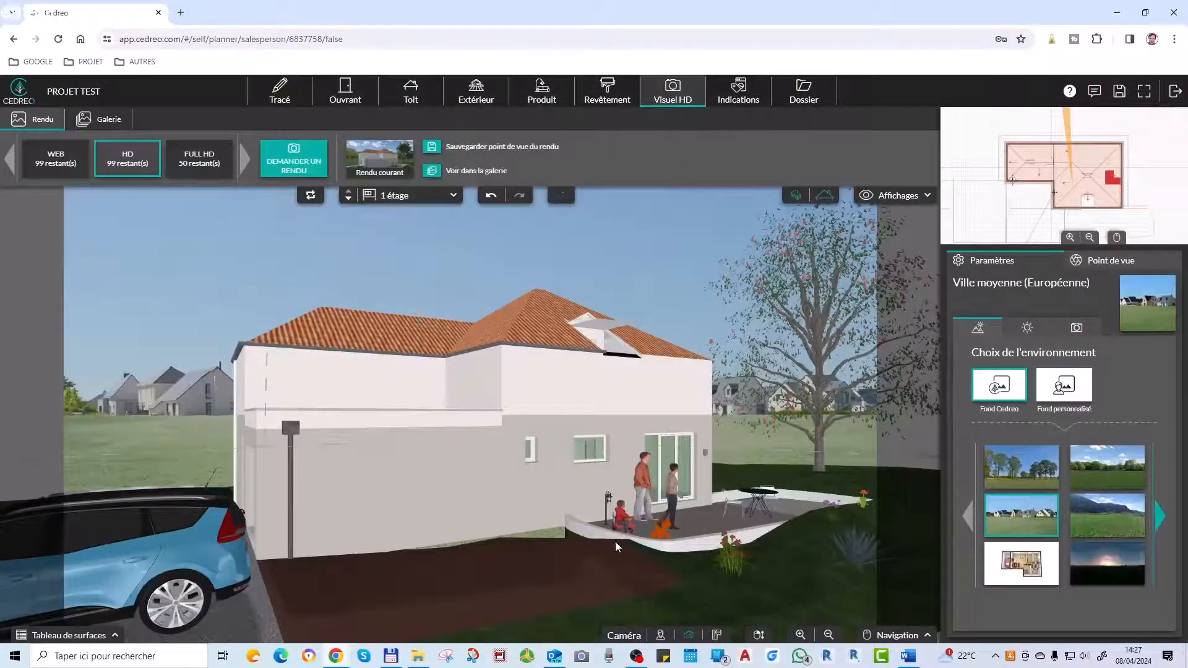
drag(616, 542, 616, 478)
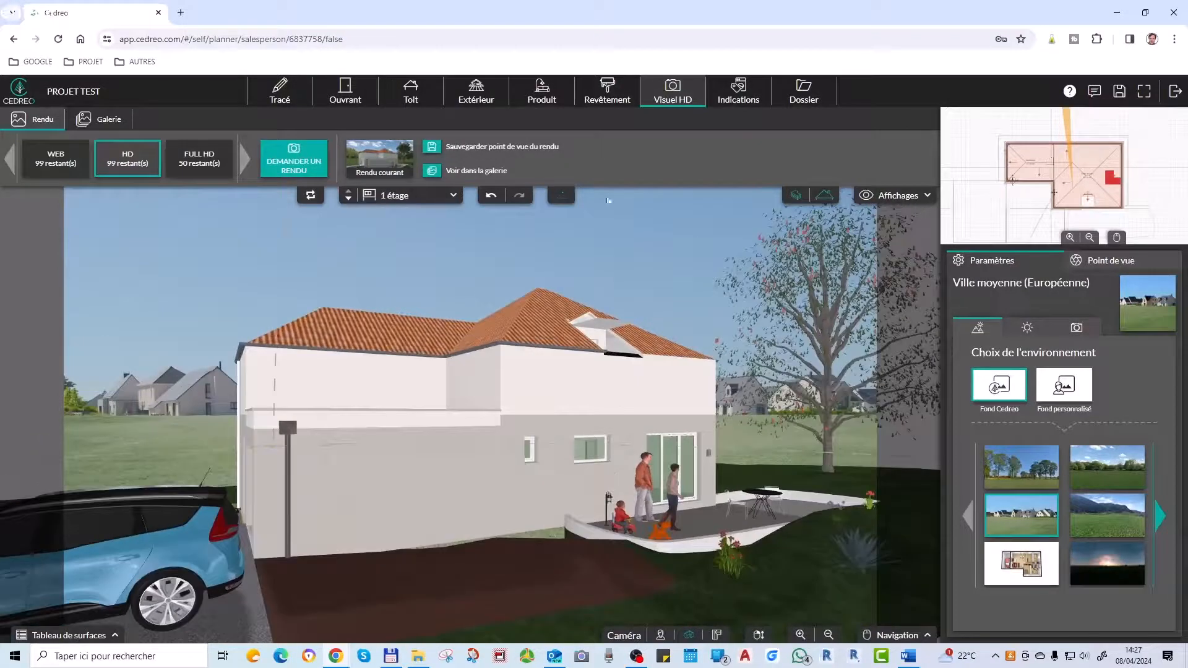
Replace the terrain ground texture with the pale dry-grass one from the second page of textures.
click(493, 98)
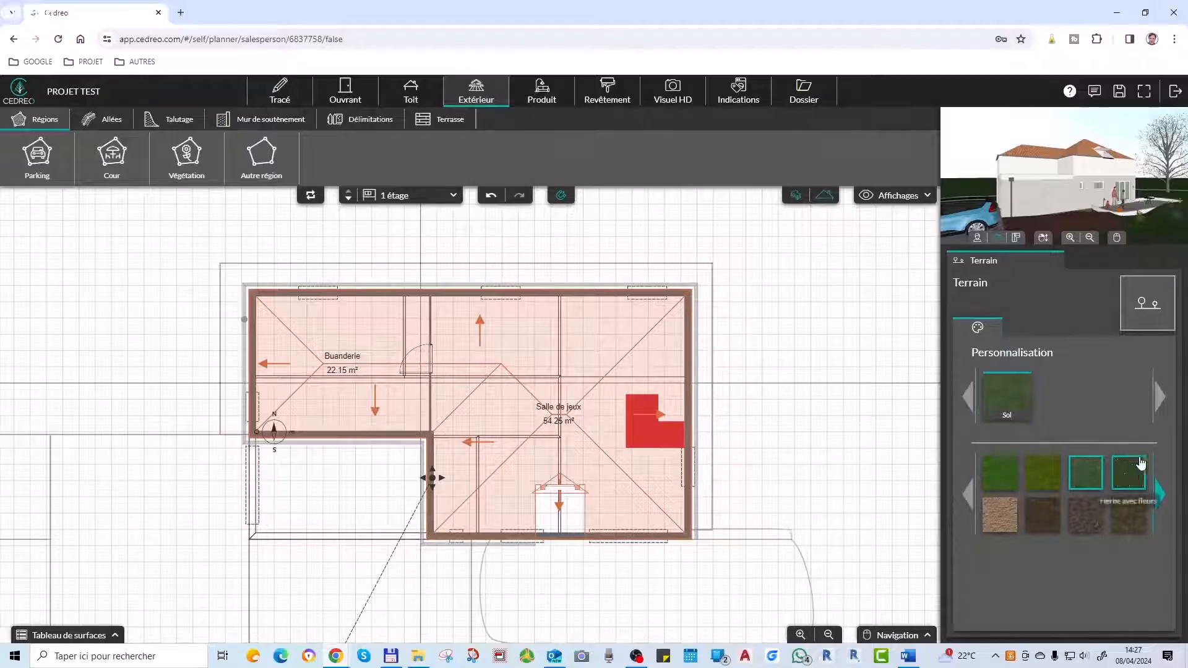
click(1163, 493)
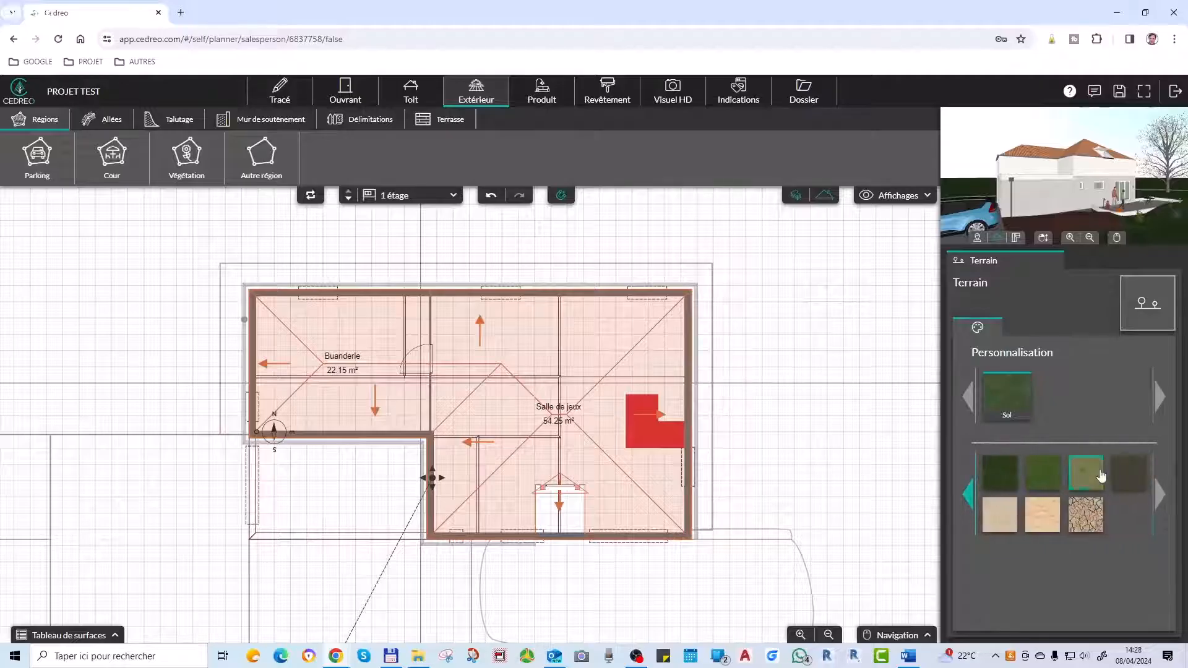
click(1086, 475)
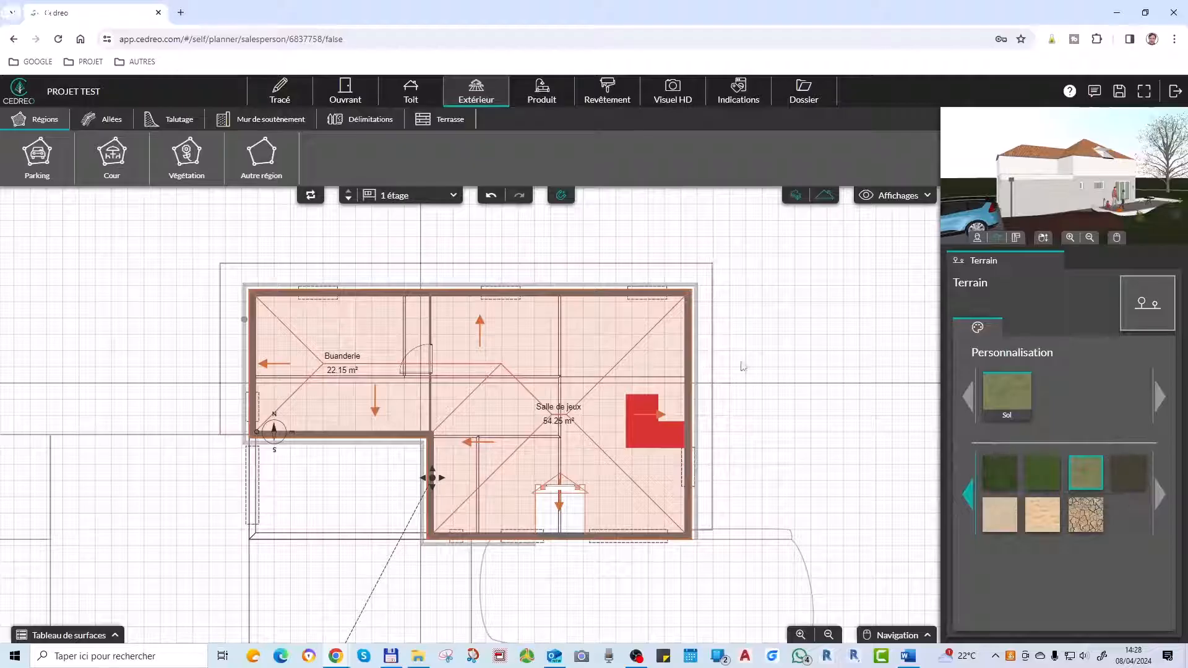
mouse_move(1025, 153)
mouse_down()
mouse_move(1033, 216)
mouse_move(1021, 148)
mouse_up()
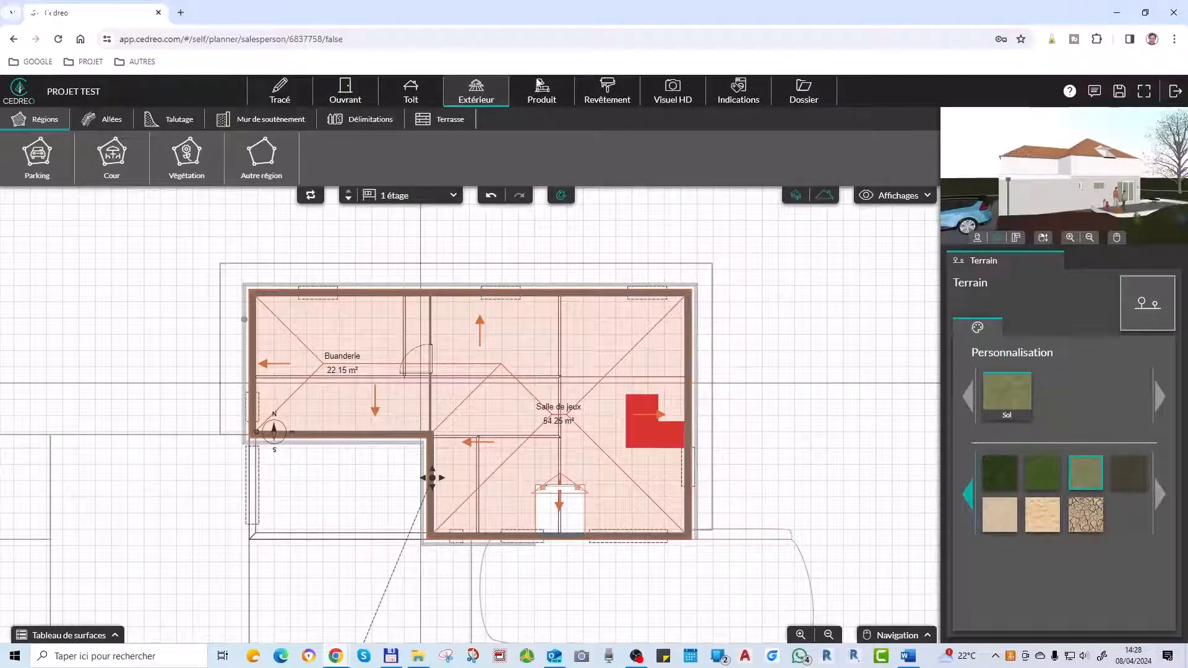
Examine the house and its new ground texture in the render view from close up and from farther away.
click(673, 91)
drag(612, 430, 530, 361)
scroll(559, 436, down, 3)
scroll(417, 330, up, 5)
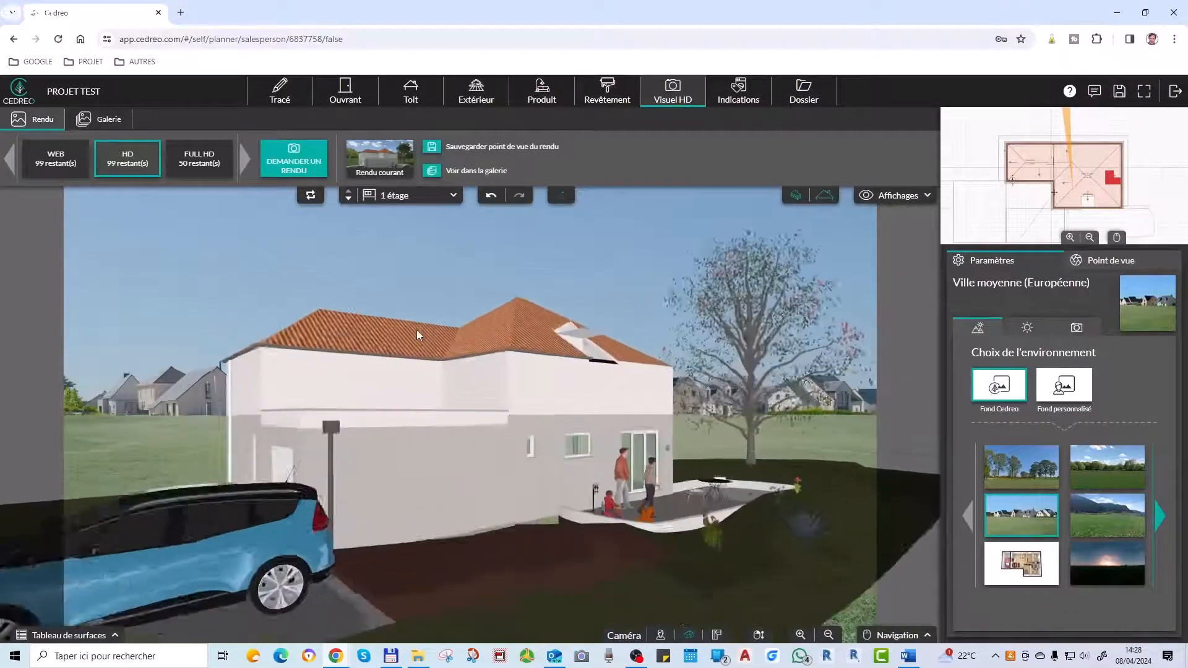
scroll(389, 371, down, 3)
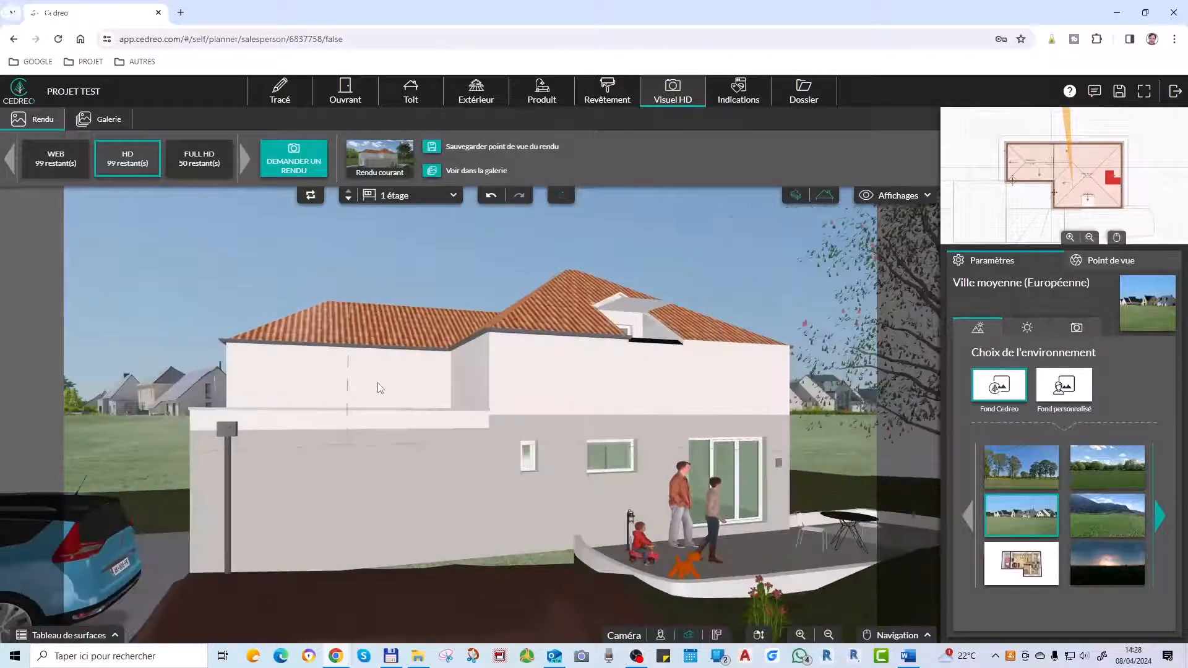
scroll(376, 379, up, 3)
scroll(396, 380, down, 5)
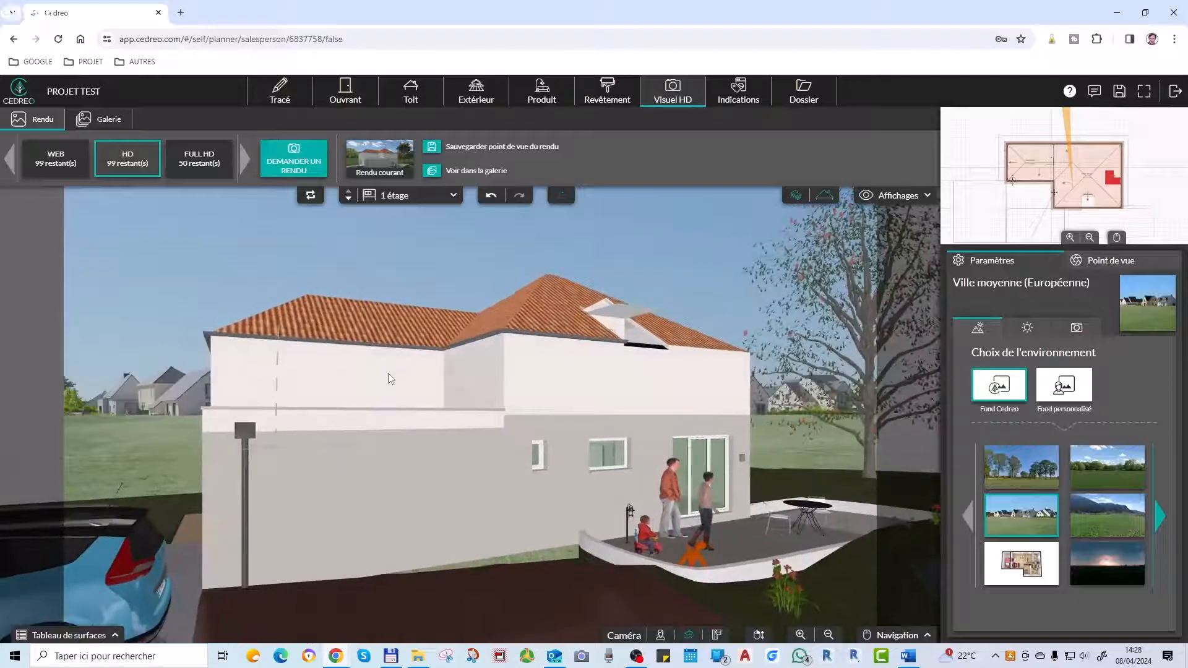
drag(391, 414, 418, 336)
Try hiding the terrain level (Niveau terrain) and the roof (Toit), restoring the display of each one.
click(895, 195)
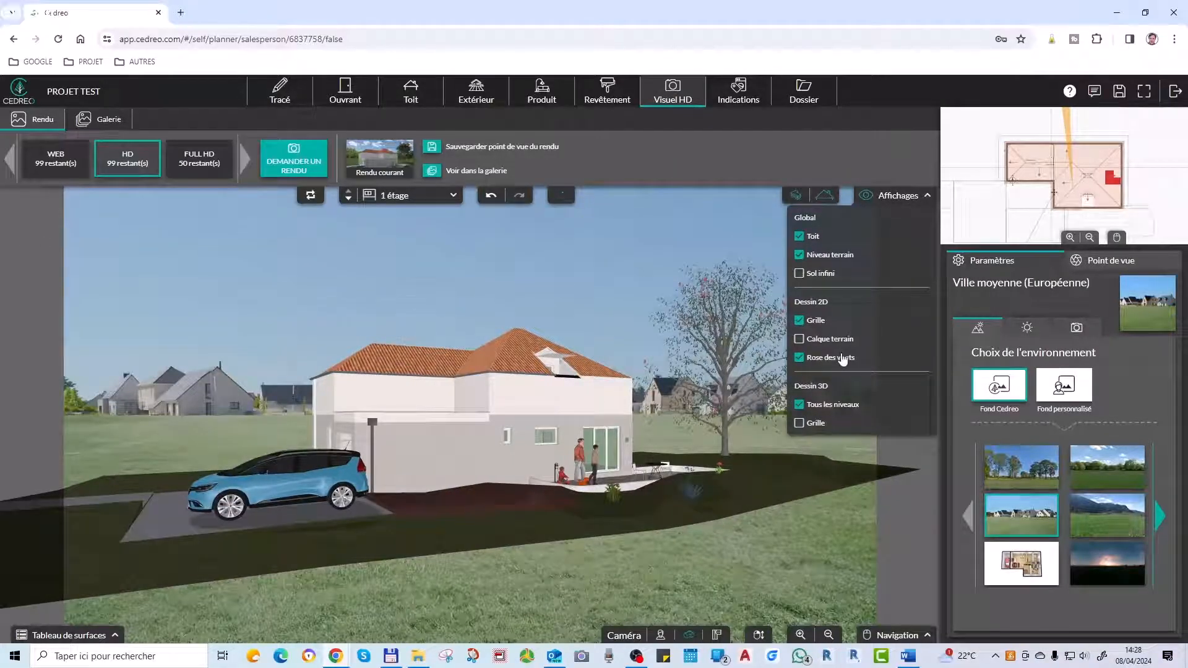
click(830, 265)
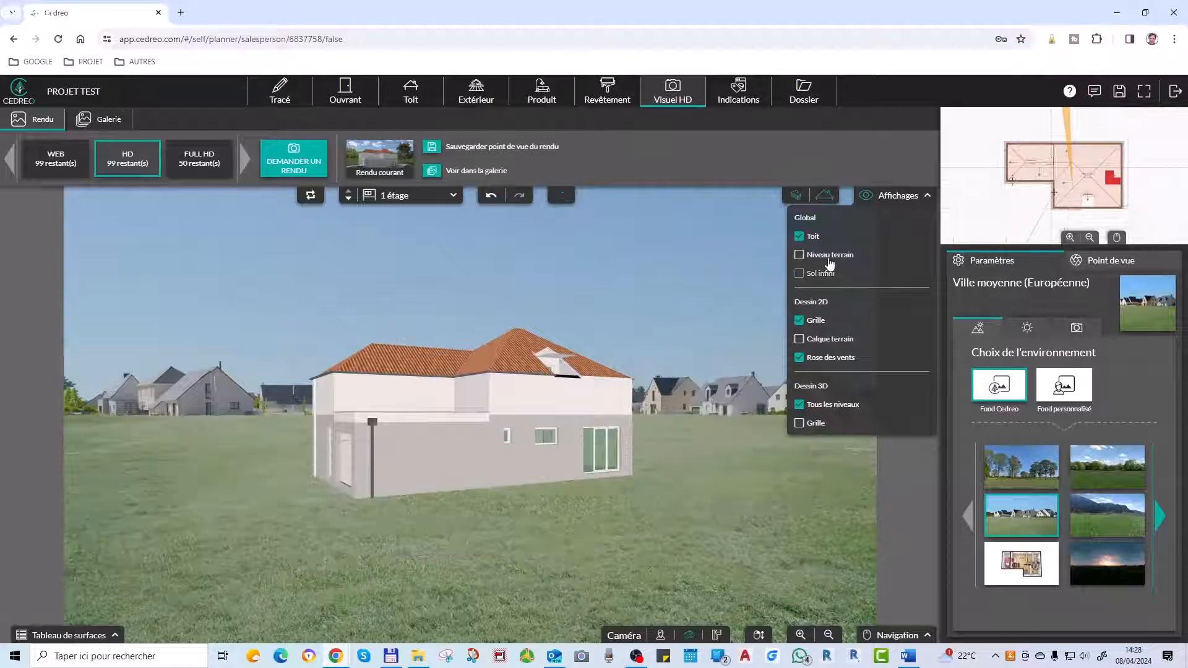
click(830, 264)
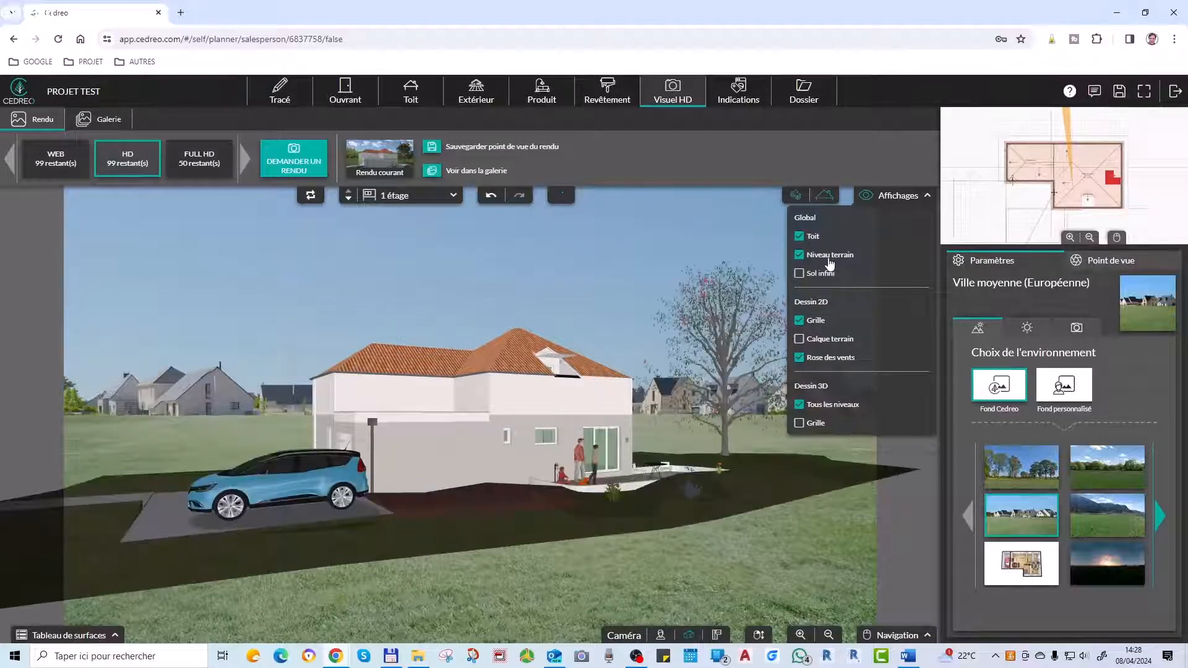
click(810, 239)
click(810, 239)
click(381, 284)
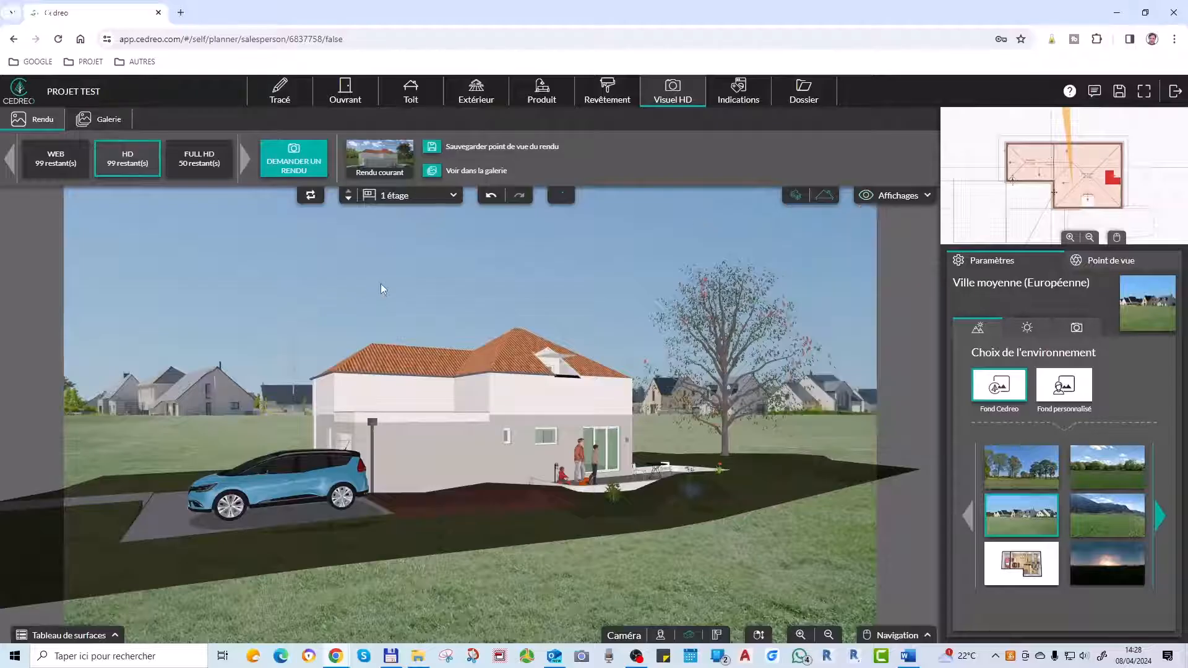
Frame the side wall more closely and compare the mountain, Campagne and Prairie (Soleil) environments, ending on Coucher de soleil.
scroll(414, 453, up, 5)
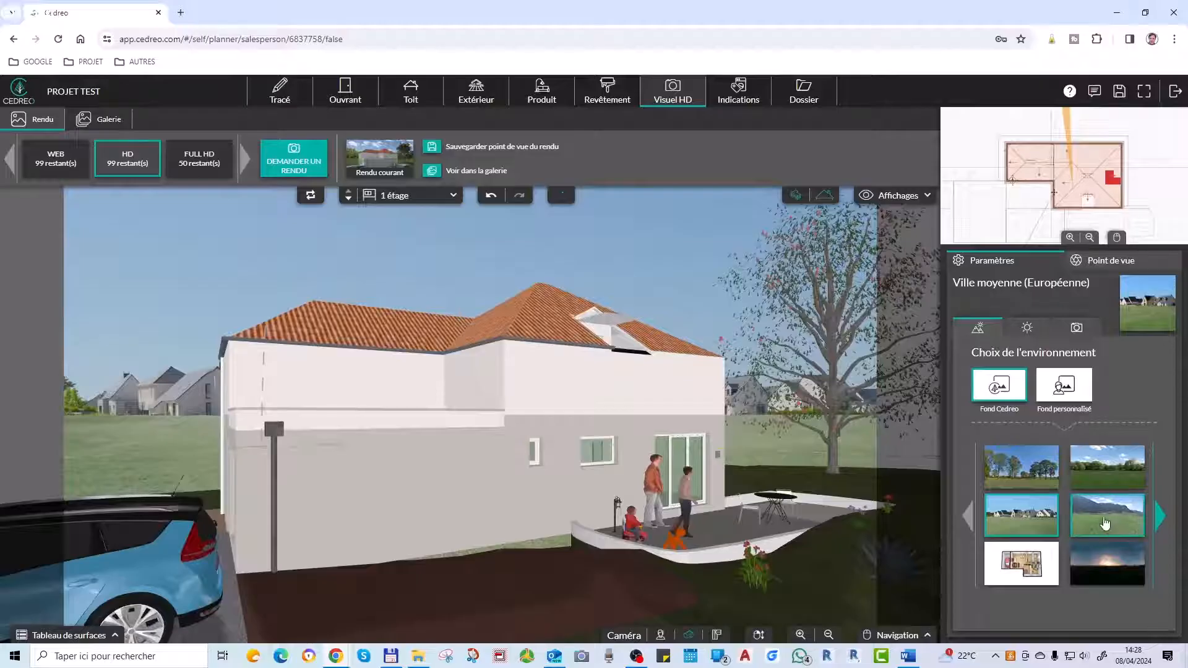
click(1108, 516)
click(1107, 467)
click(1049, 472)
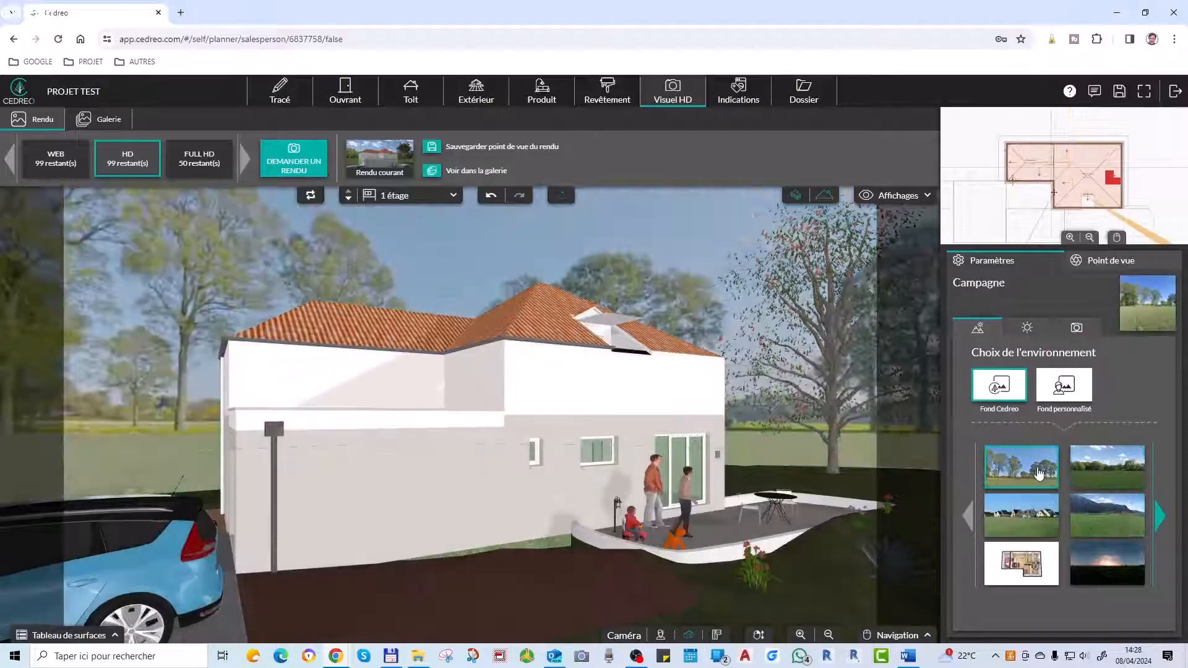
click(1108, 467)
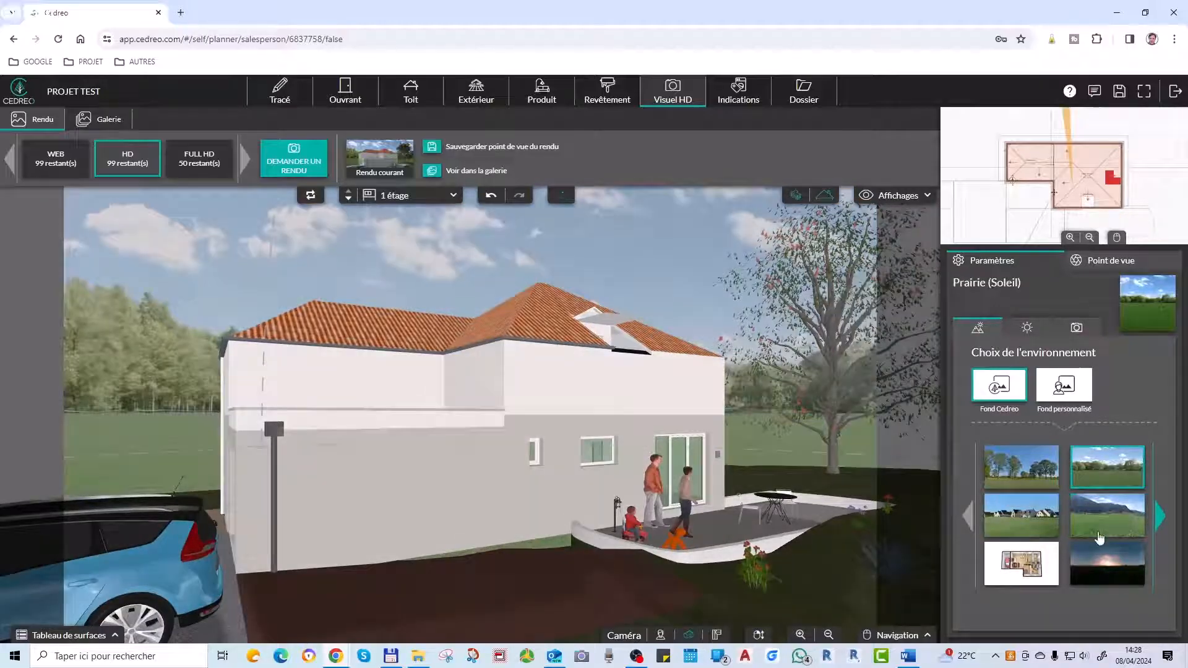
click(1093, 571)
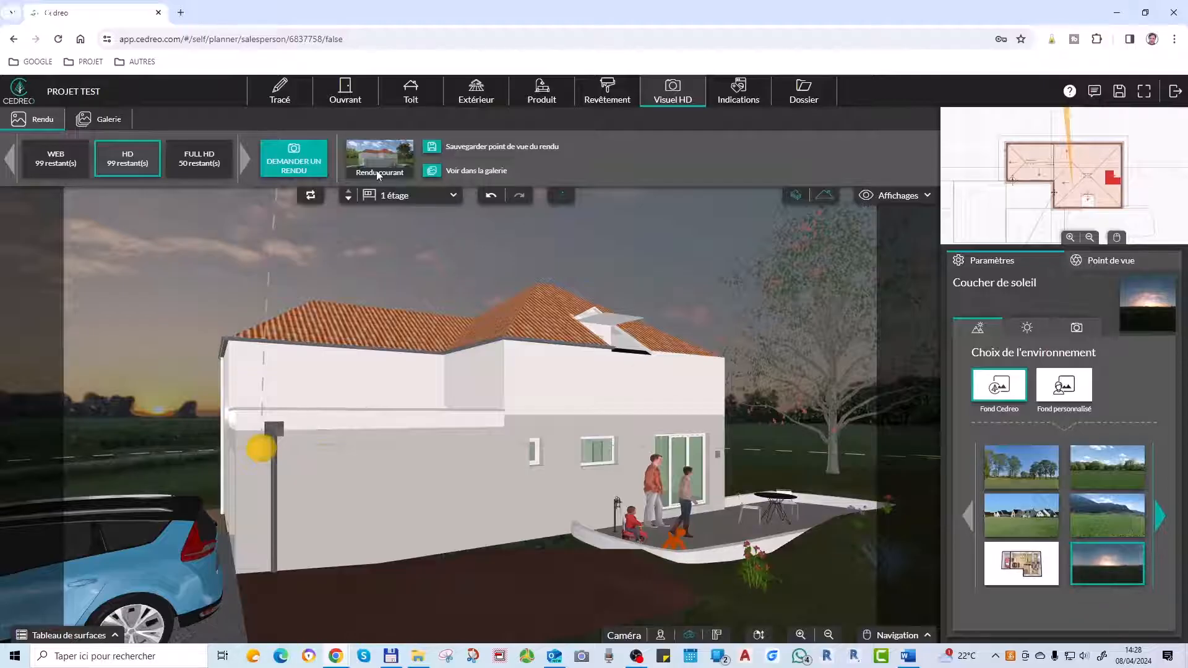
Open the HD side-wall rendering from the gallery in a new browser tab, inspect it at full size and close the tab.
click(431, 172)
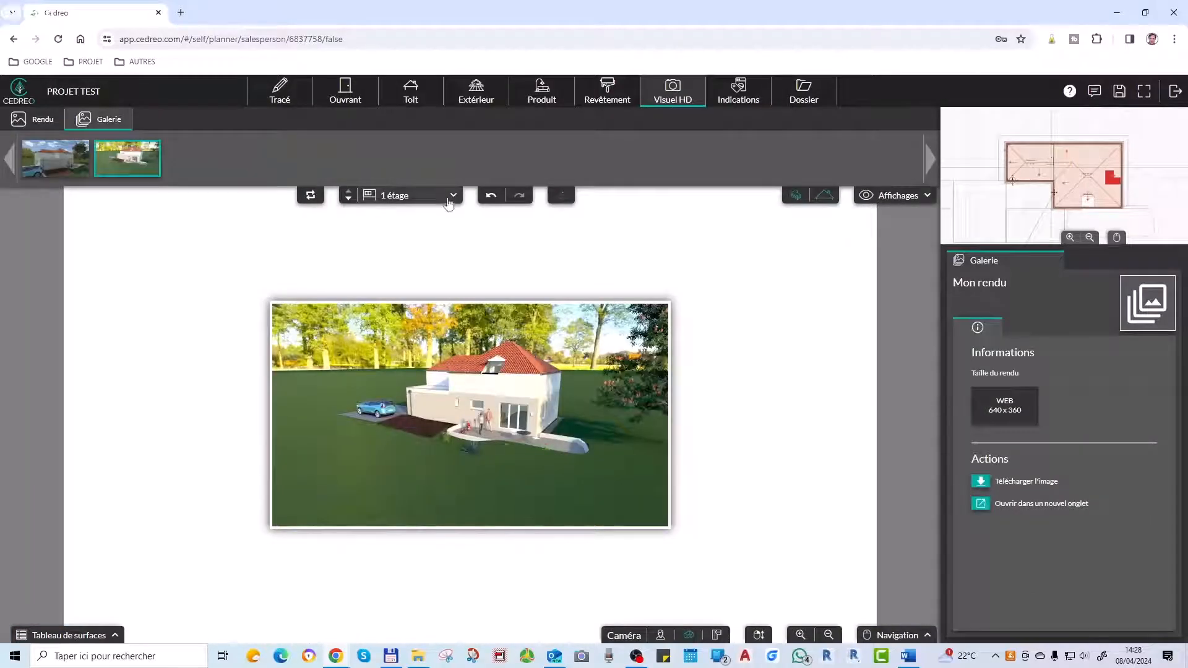
click(70, 171)
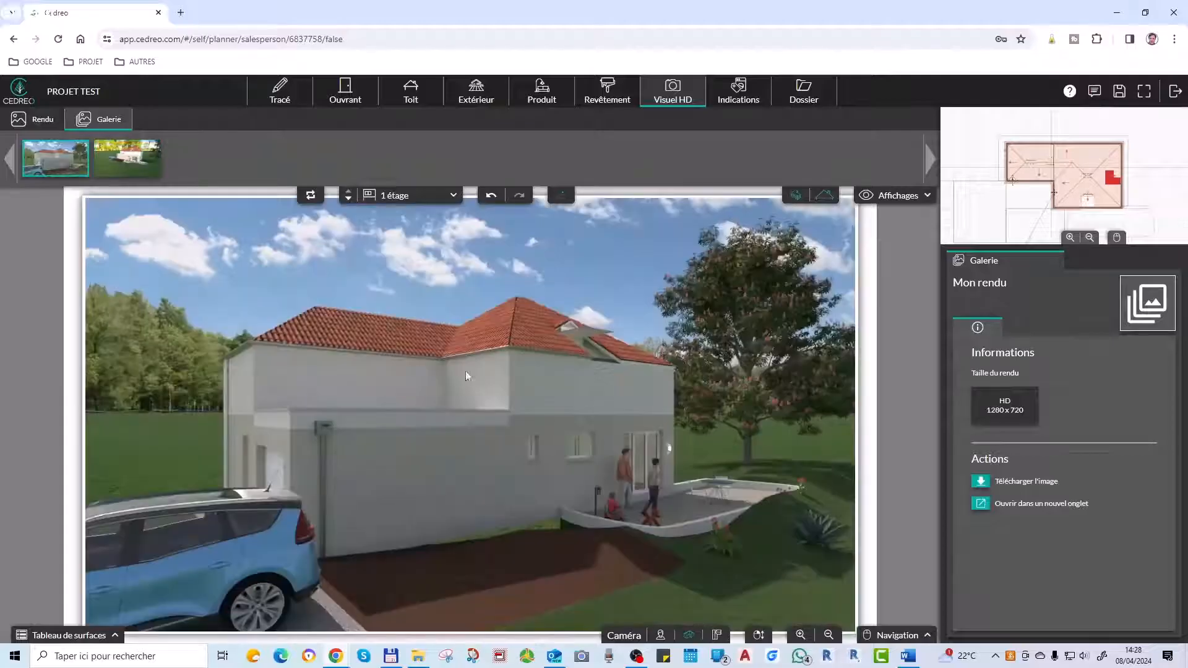
click(1049, 501)
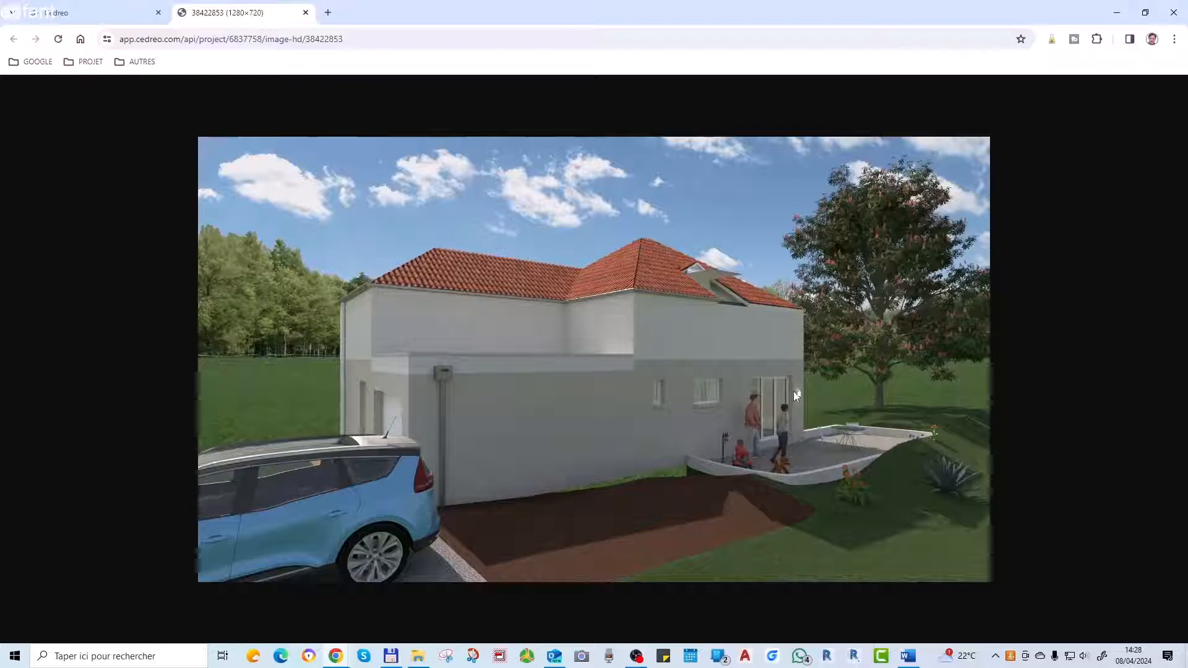
key(ctrl)
key(ctrl)
right_click(355, 260)
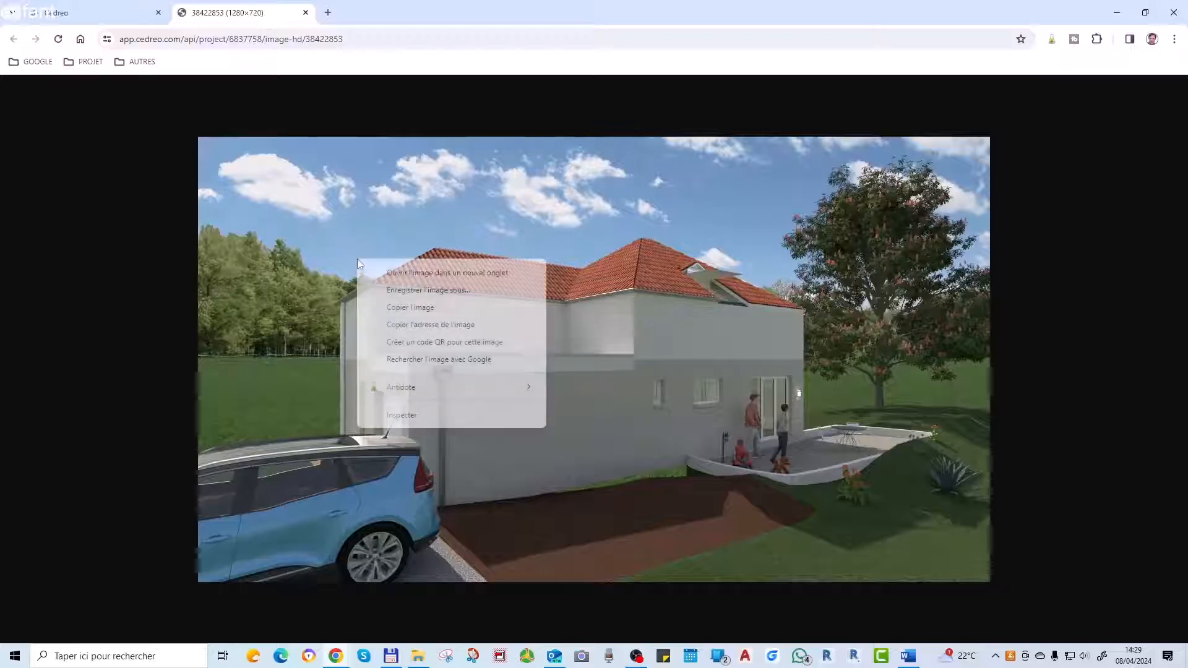
click(309, 376)
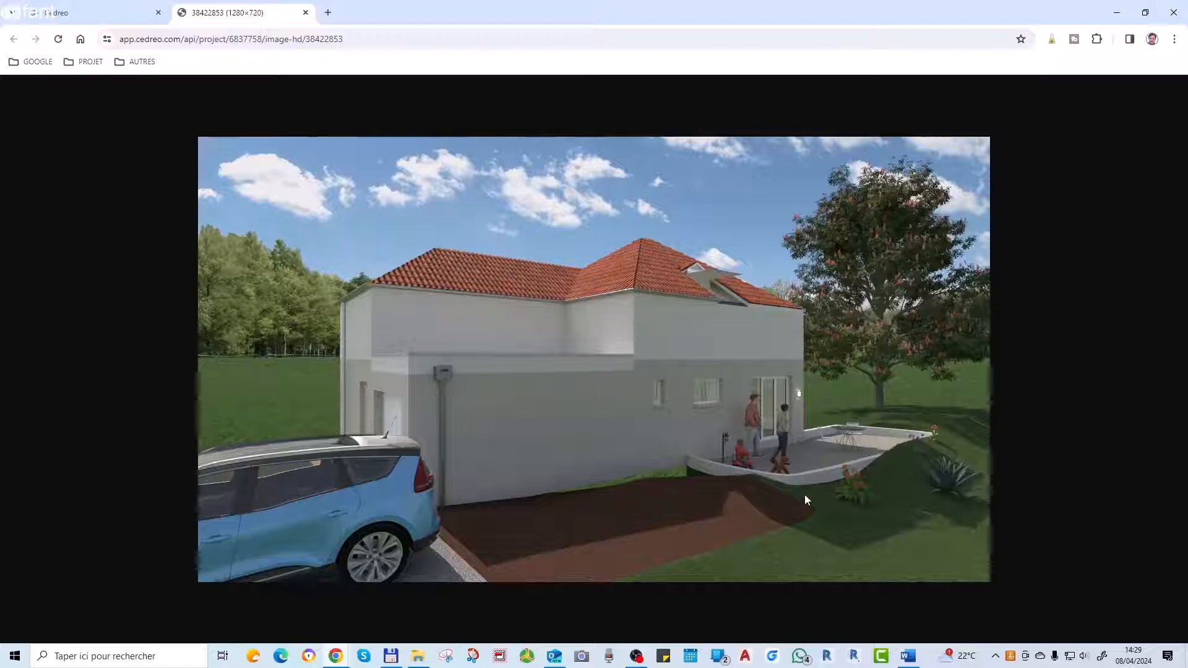
click(306, 13)
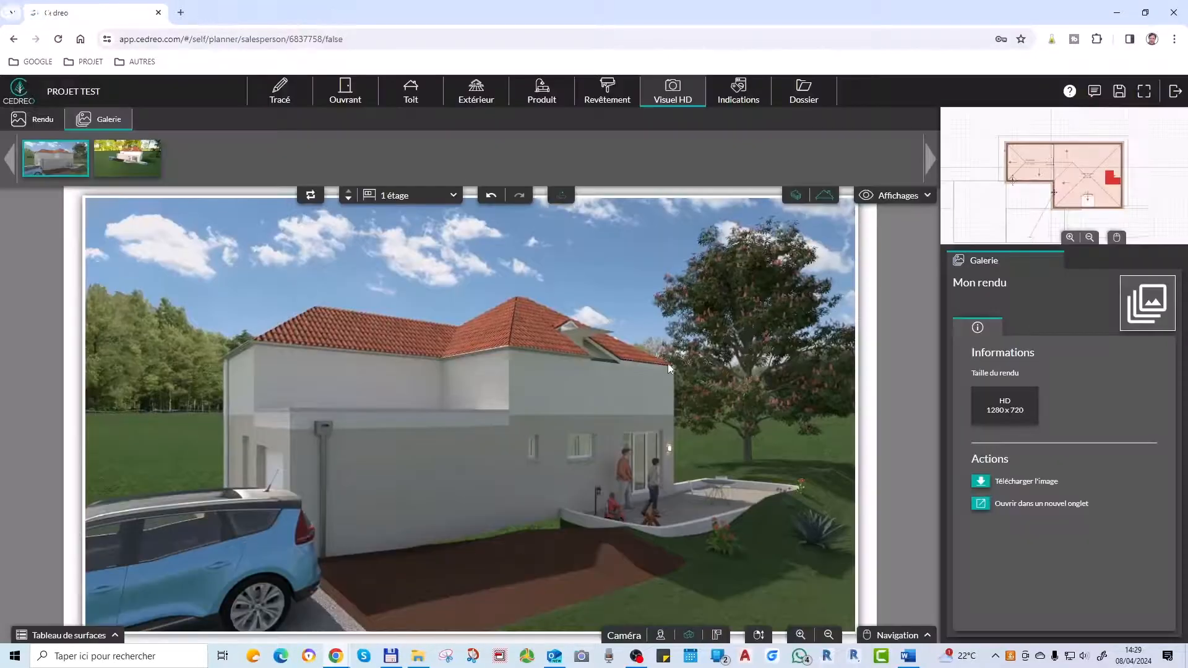
Compare the WEB rendering with the HD rendering in the gallery.
click(127, 159)
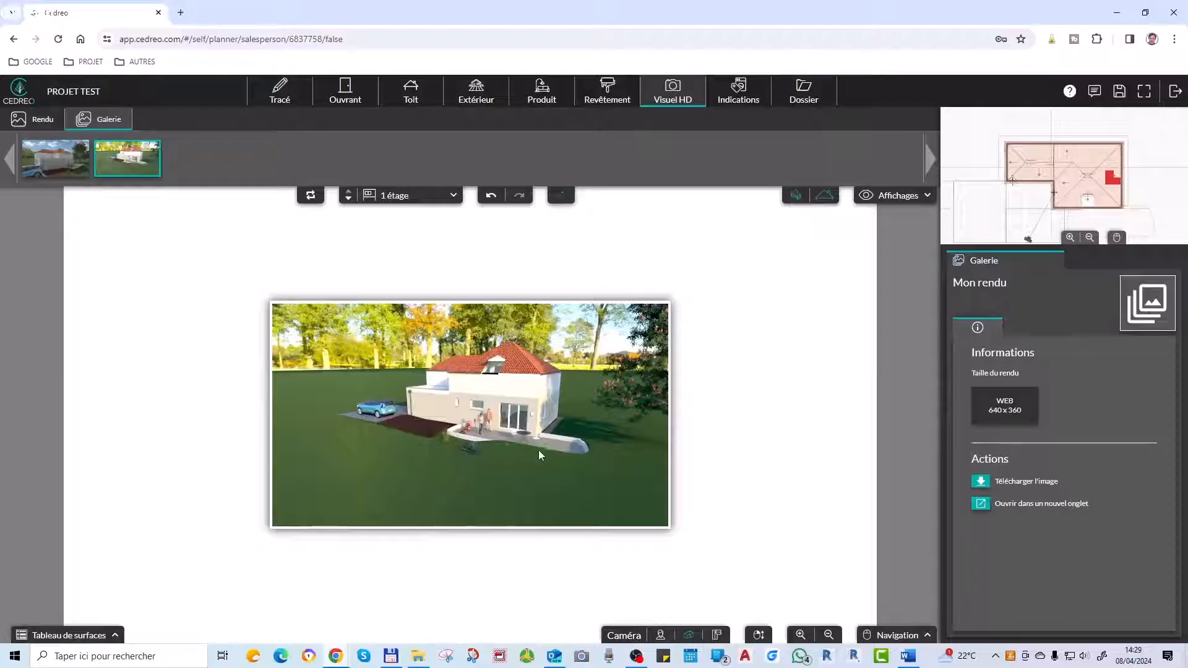
click(56, 159)
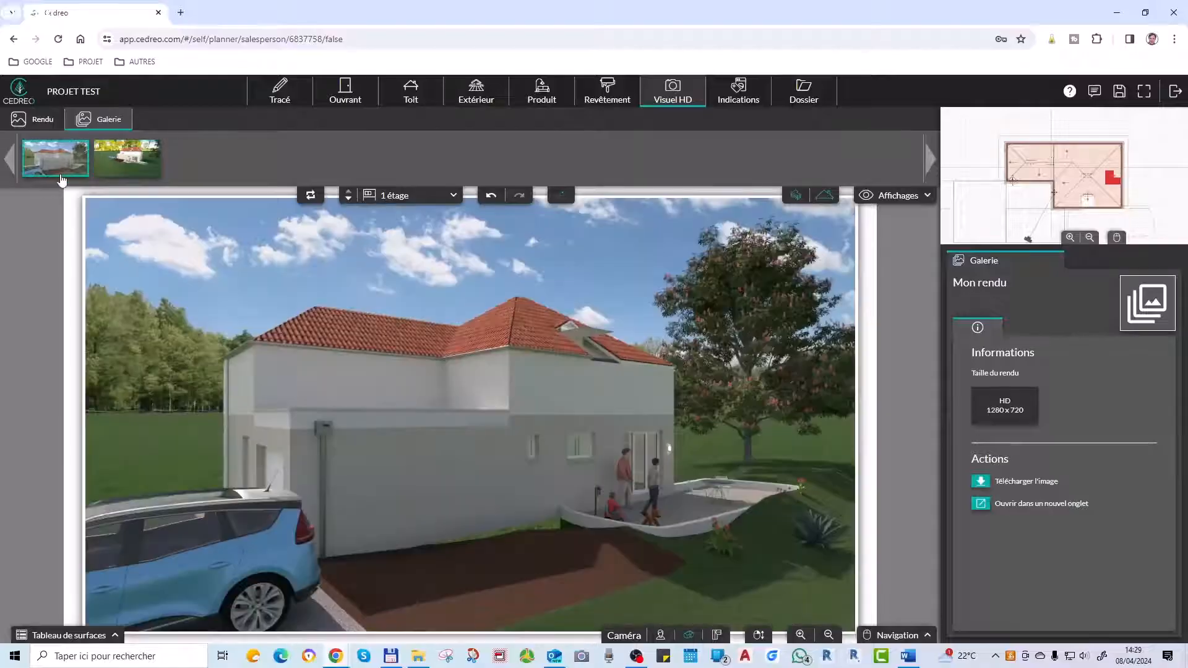
click(127, 159)
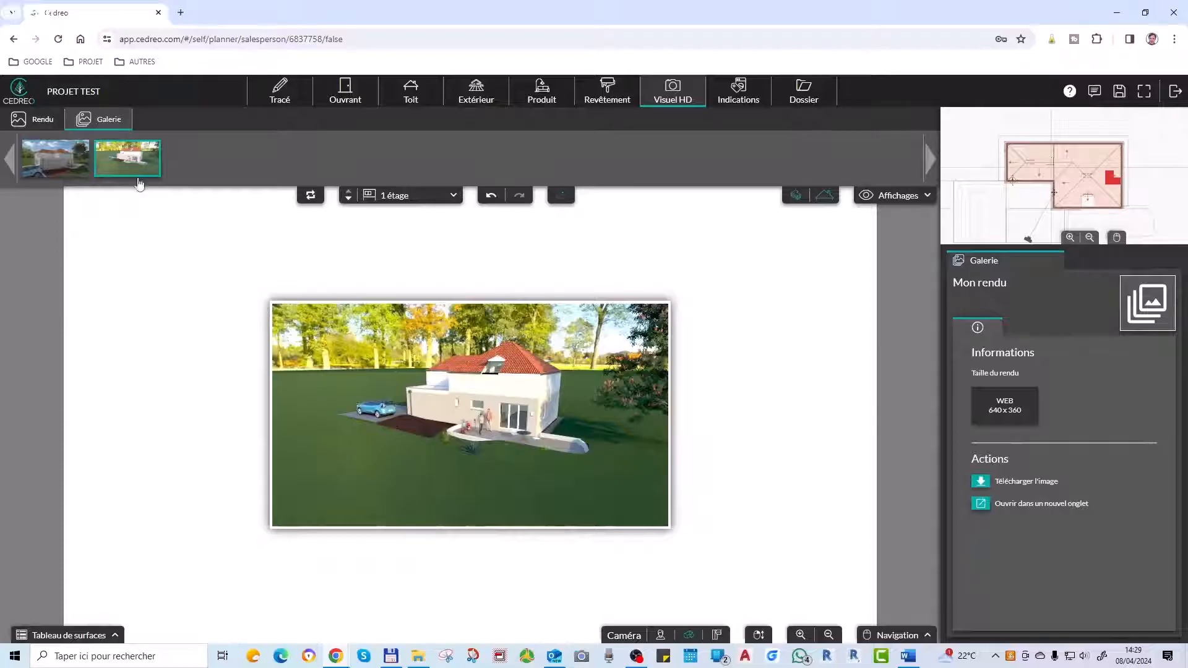
click(56, 159)
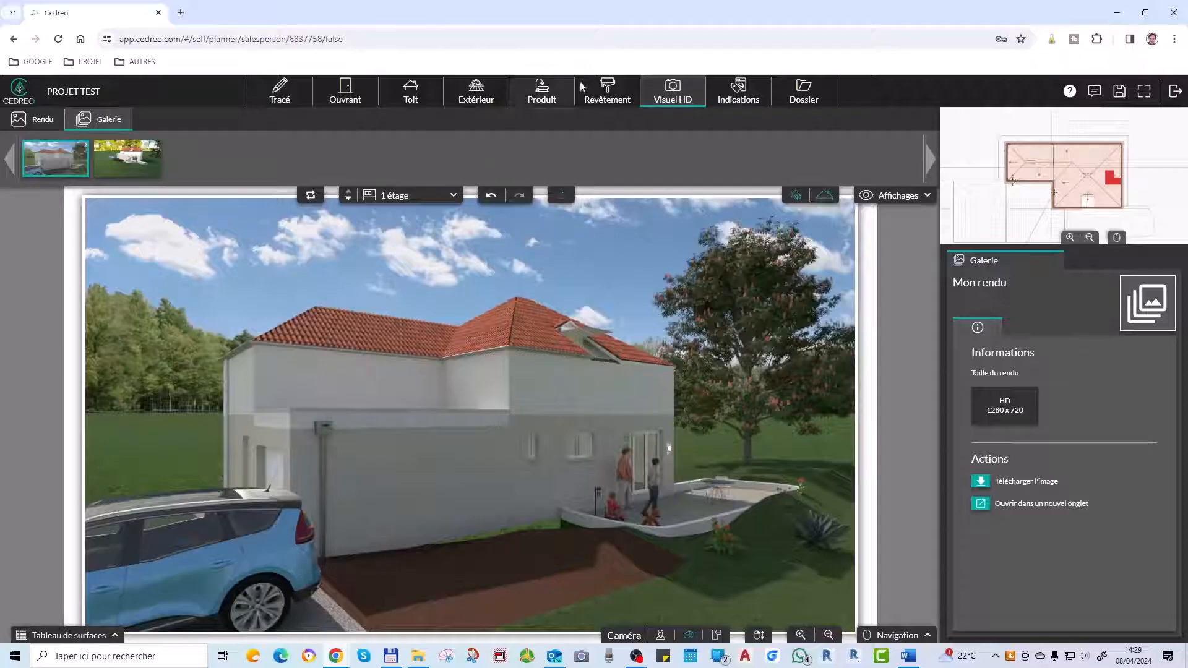
Return to the render setup, widen the framing to include the whole house and car, and rotate the sun and background.
click(606, 93)
click(673, 93)
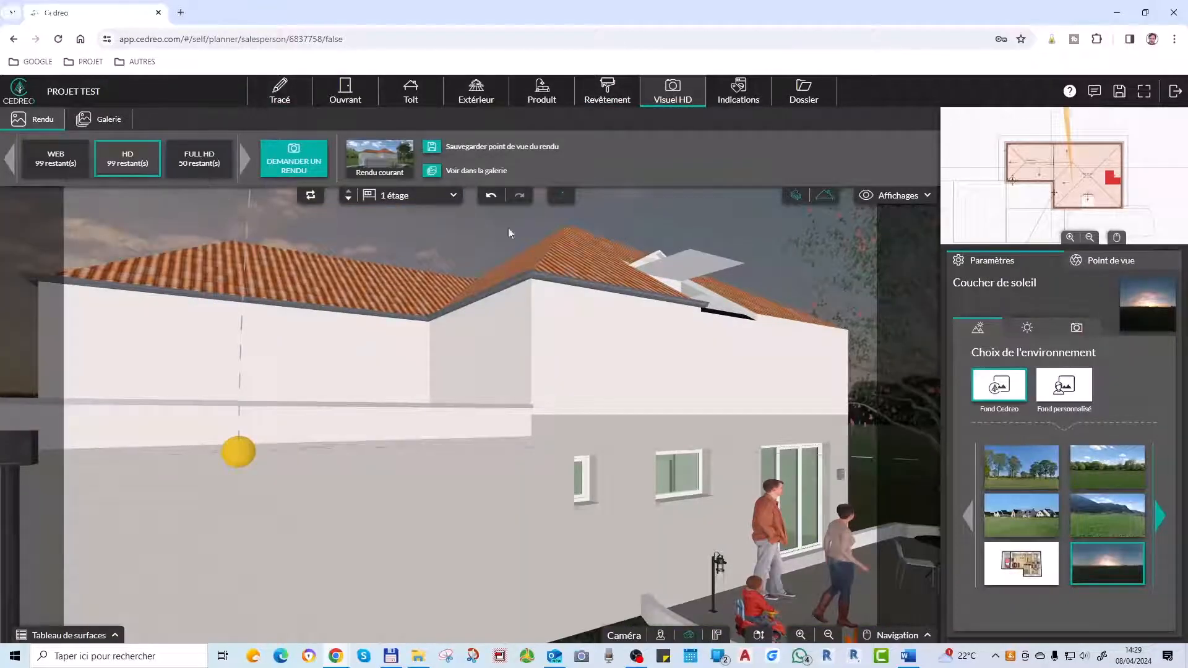
scroll(678, 446, down, 5)
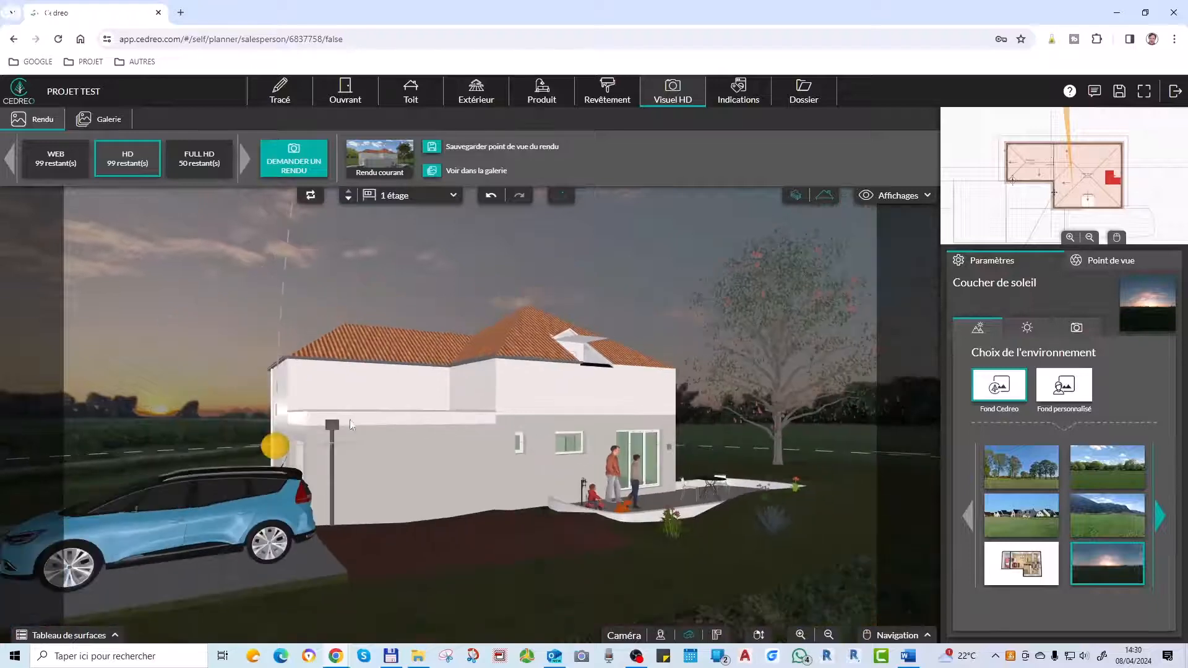
drag(470, 442, 552, 481)
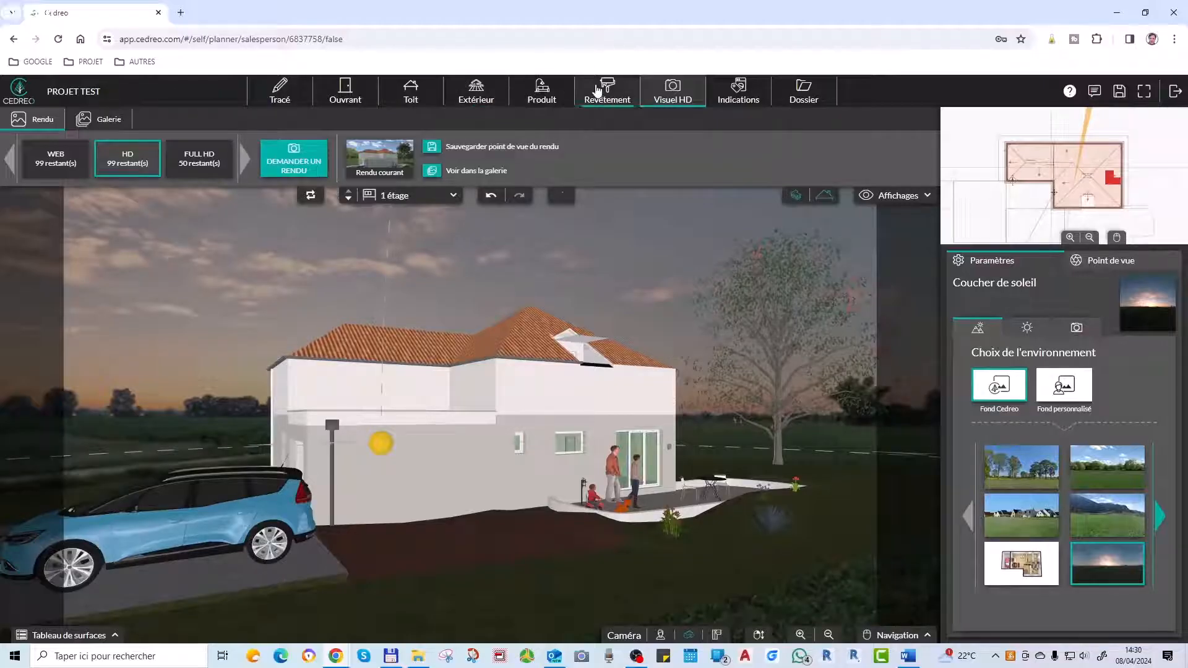
Set the render environment to Prairie (Soleil).
click(543, 94)
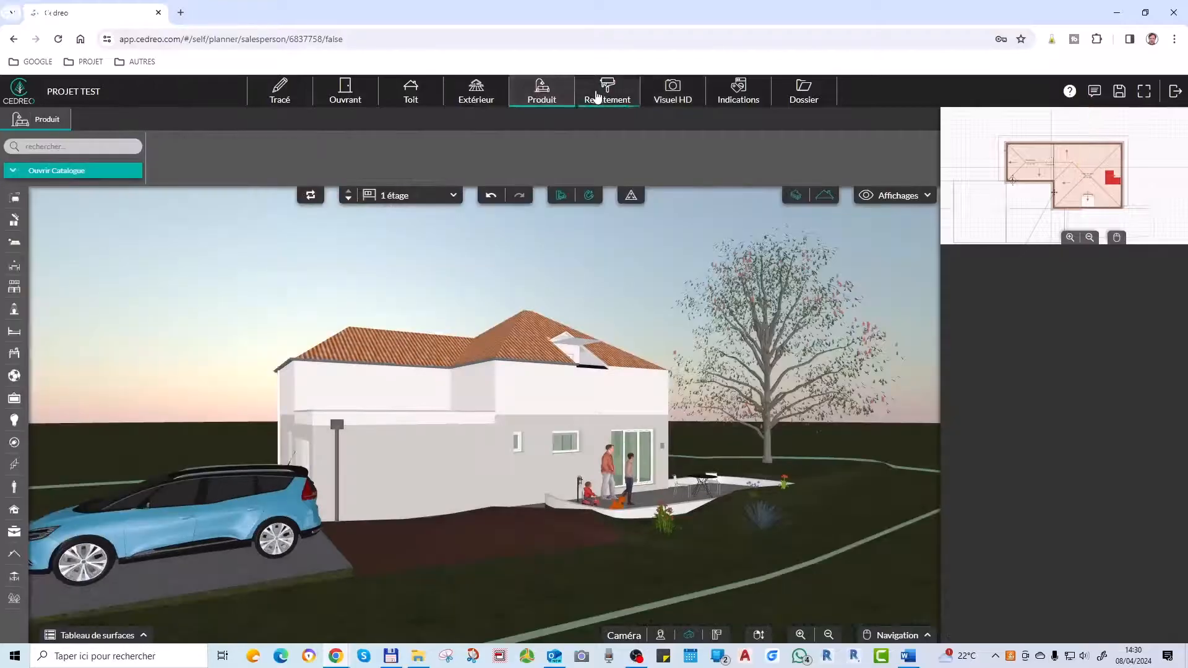
click(673, 93)
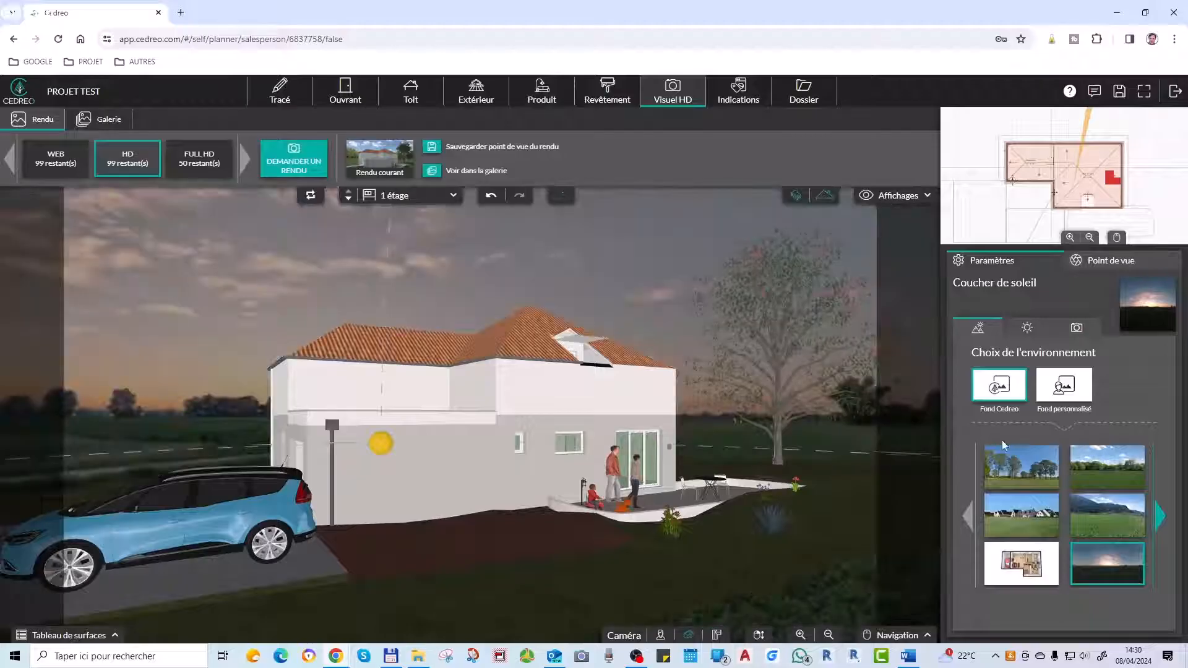
click(1107, 469)
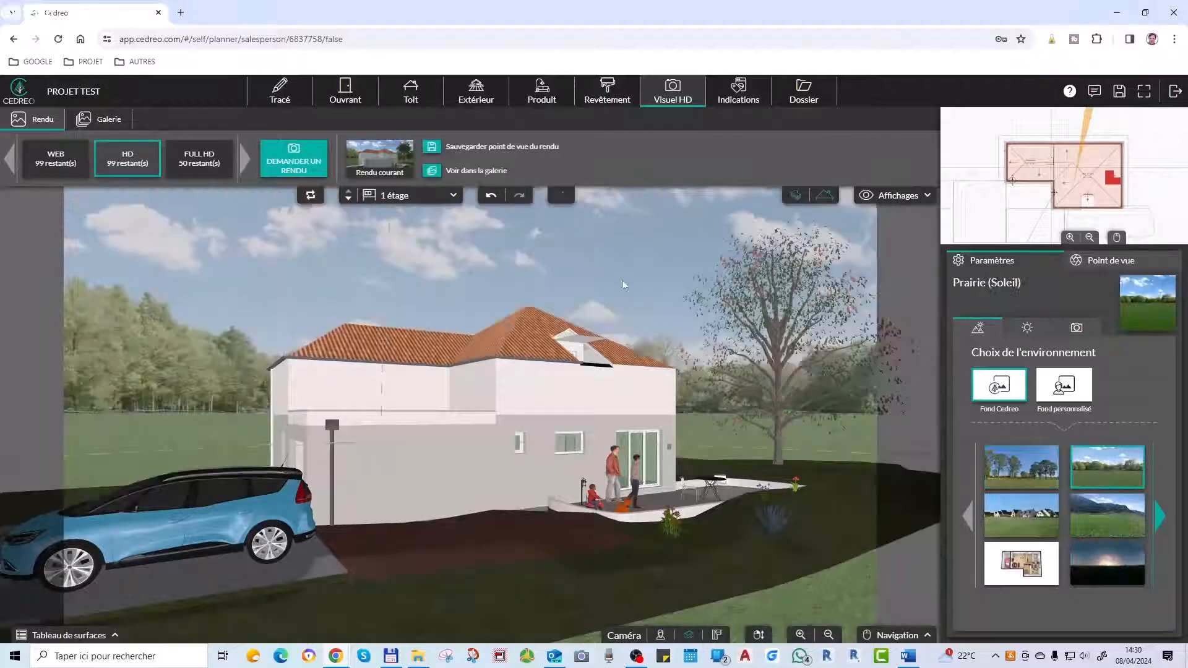
Switch to the product workspace and view the house, terrace and car in 3D from a slightly higher angle.
click(534, 97)
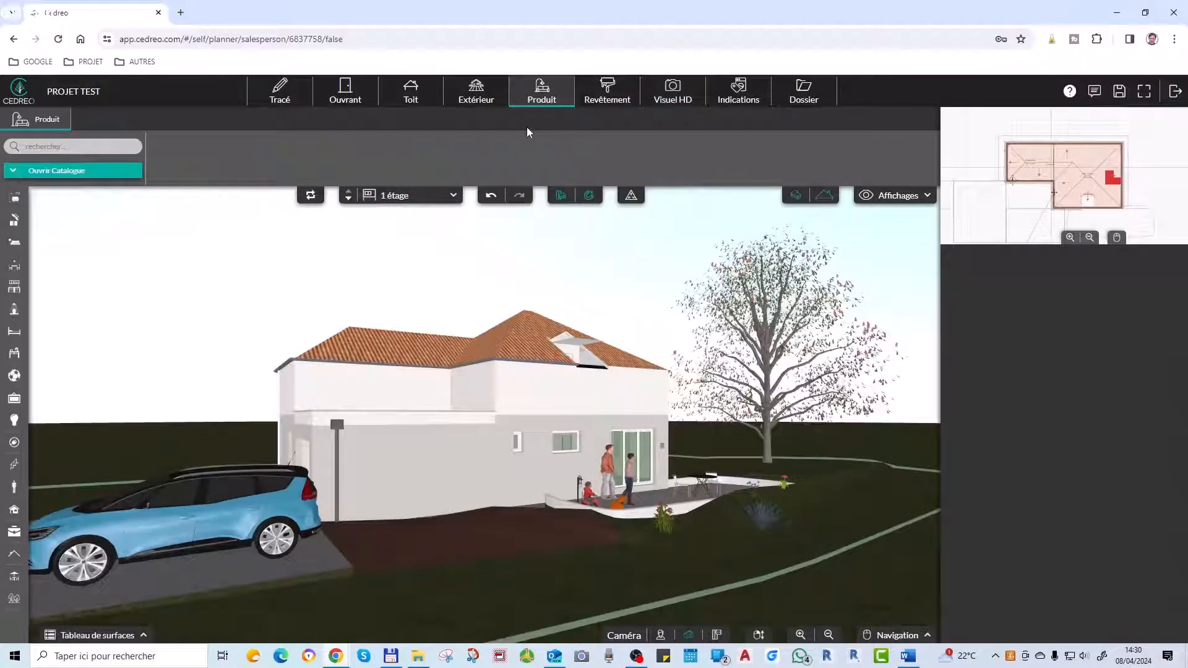
click(475, 99)
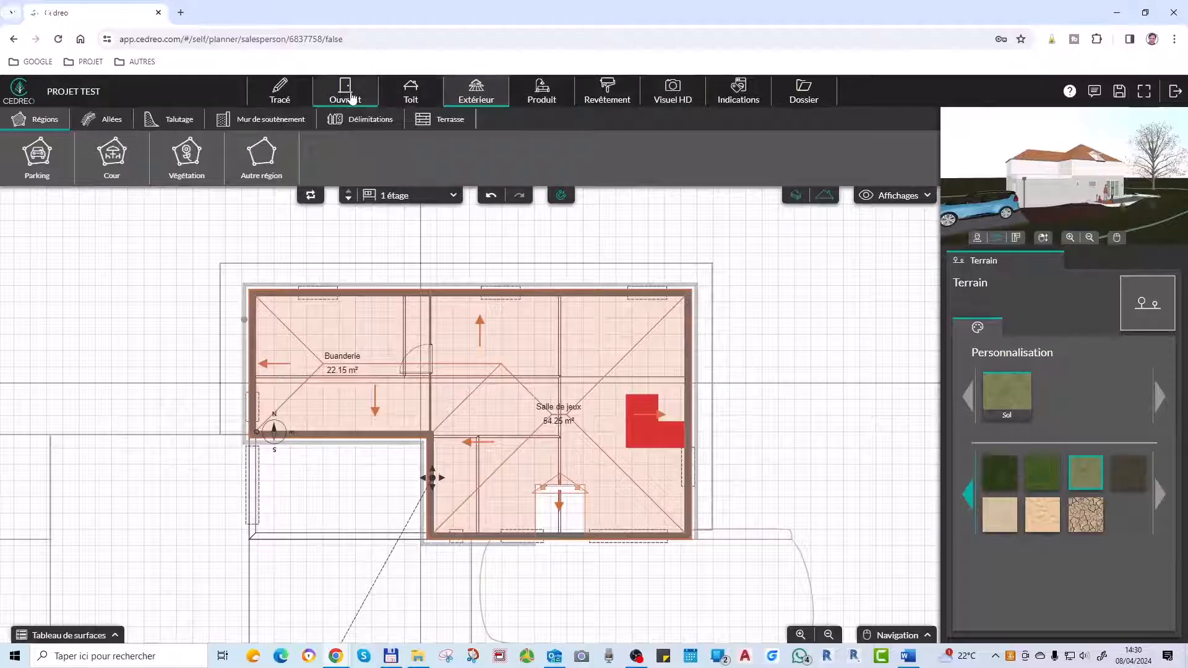
click(542, 91)
drag(688, 491, 662, 489)
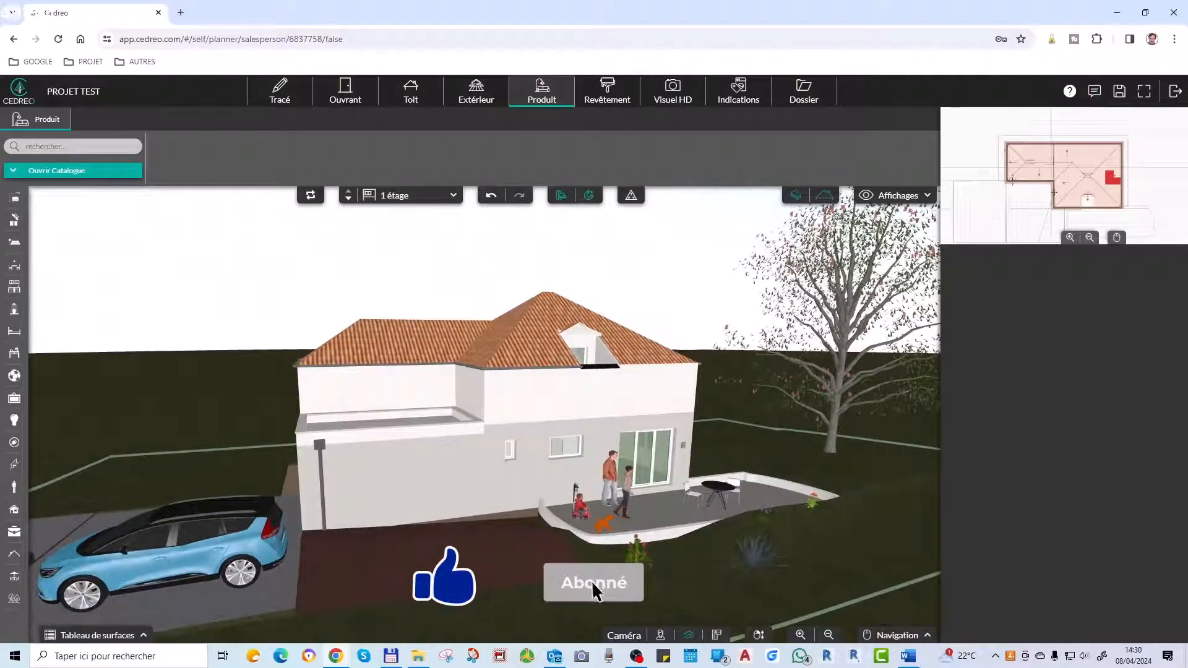